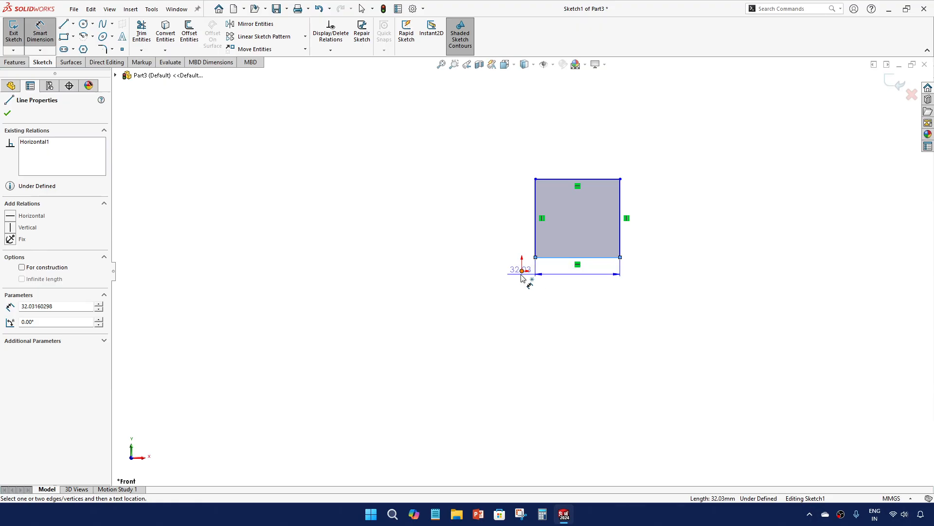
# - Dimension the rectangle 10 mm vertically and 10 mm horizontally from the origin
pyautogui.click(522, 269)
pyautogui.click(489, 266)
pyautogui.write('10')
pyautogui.press('Return')
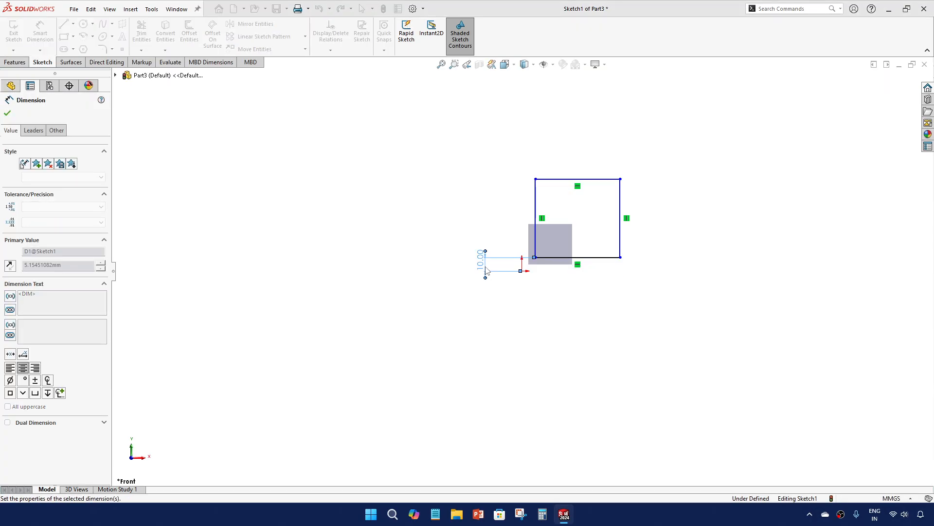
pyautogui.click(536, 242)
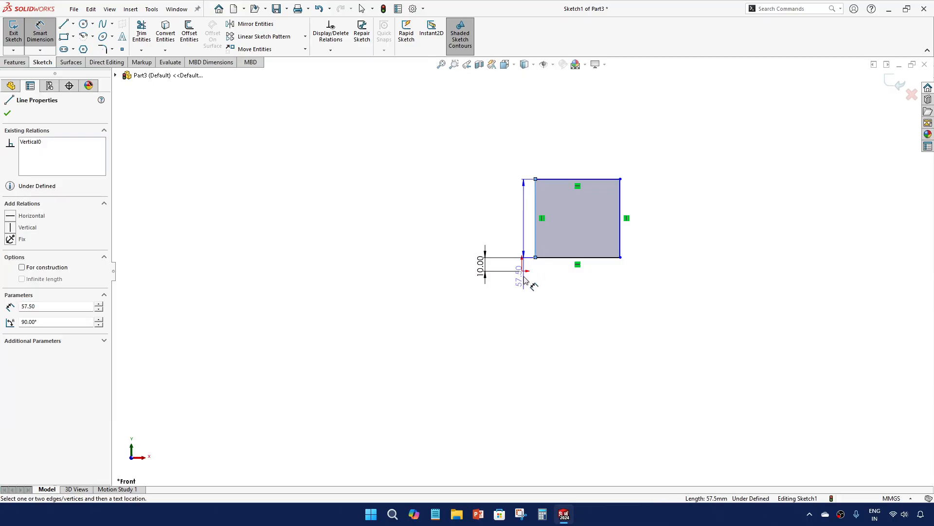
pyautogui.click(530, 305)
pyautogui.press('Return')
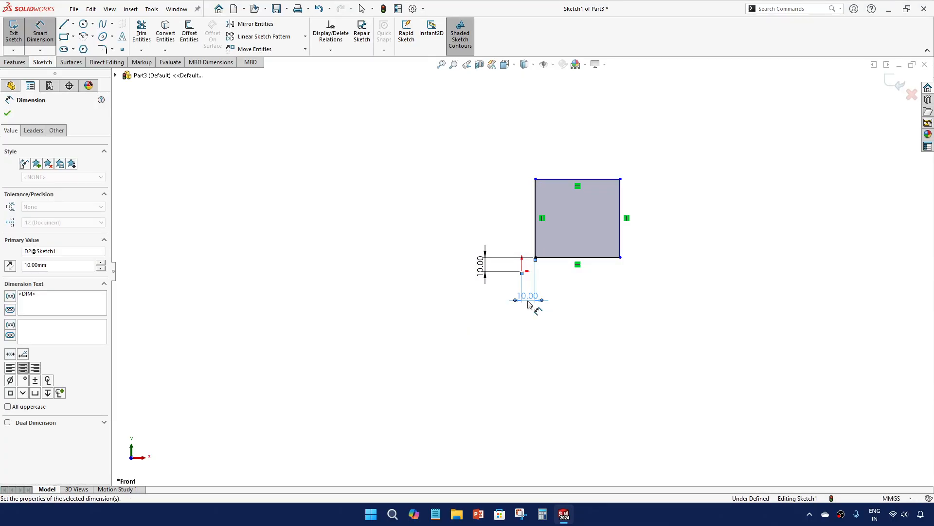
# - Dimension the rectangle's height and width to 10 mm each
pyautogui.click(621, 233)
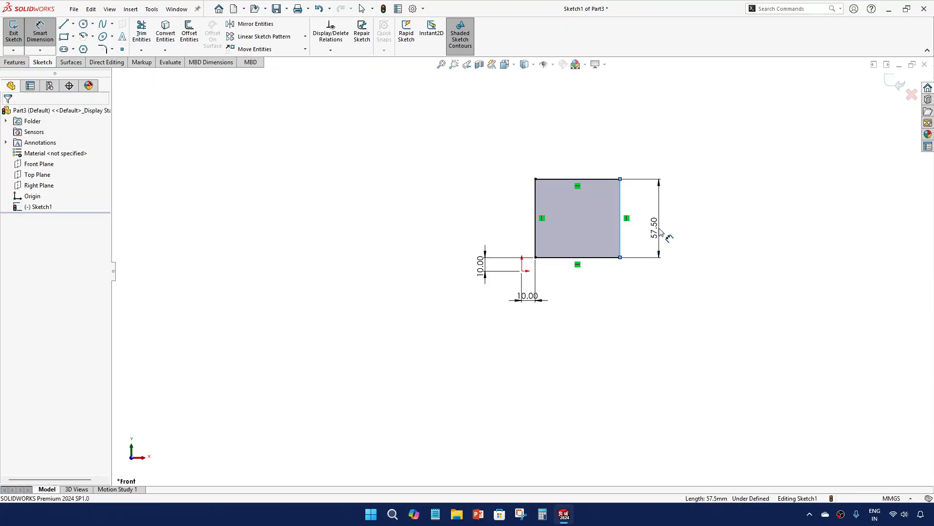
pyautogui.click(660, 234)
pyautogui.write('10')
pyautogui.press('Return')
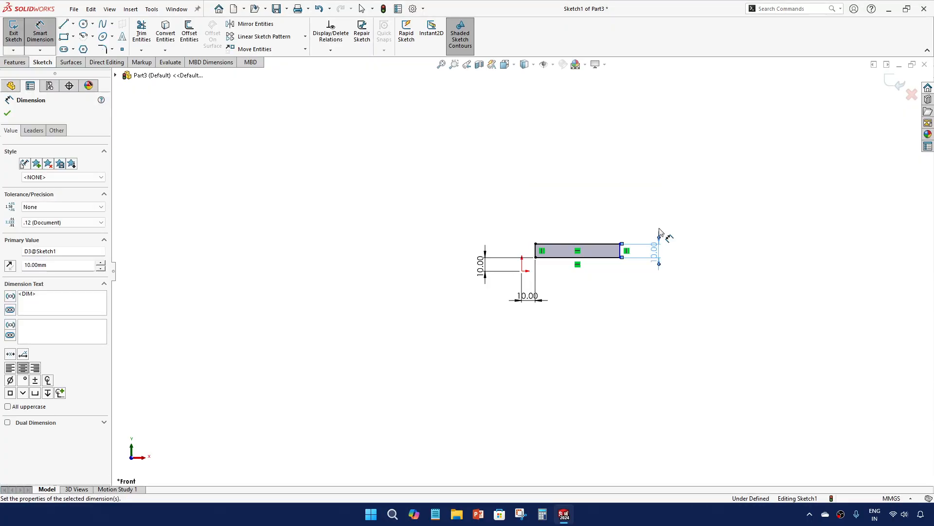
pyautogui.click(578, 244)
pyautogui.click(590, 236)
pyautogui.write('10')
pyautogui.press('Return')
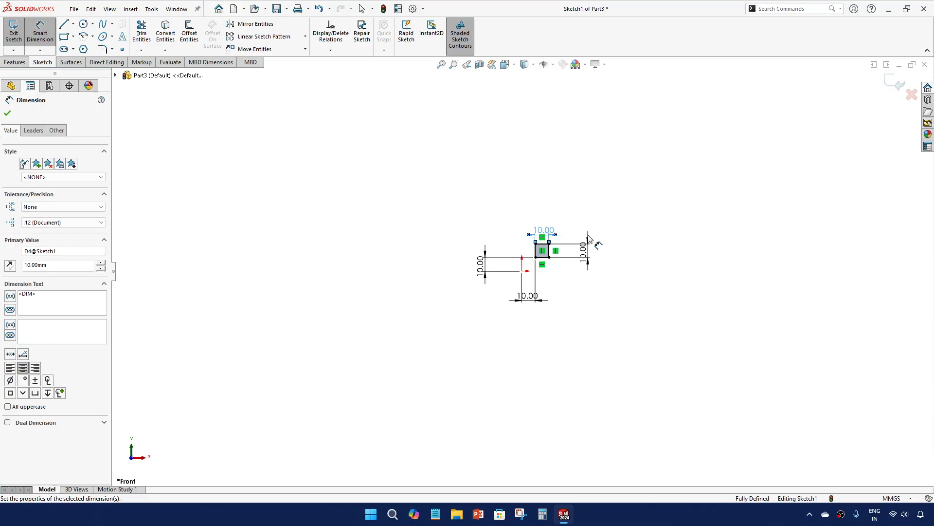
# - Finish the sketch and extrude the square as a blind boss 10 mm deep
pyautogui.scroll(-4, 582, 269)
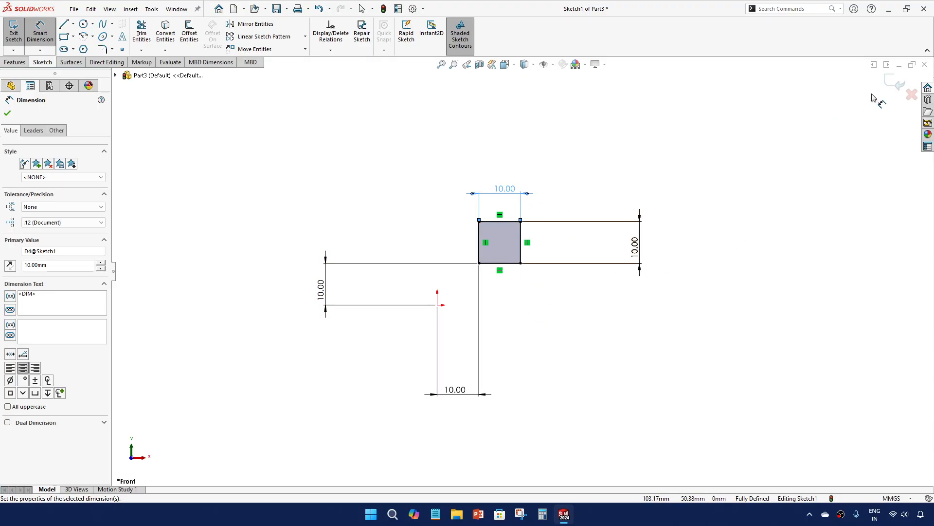
pyautogui.click(891, 84)
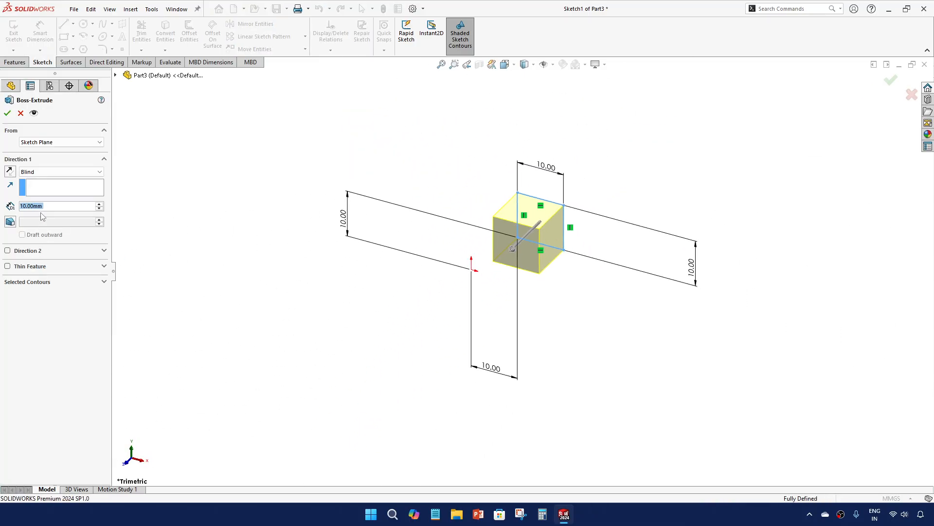
pyautogui.click(7, 113)
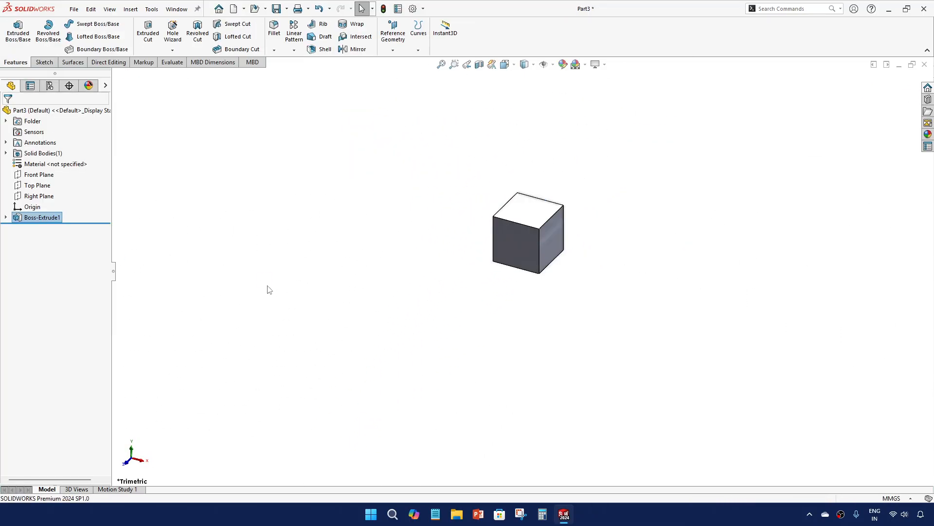
# - Orient the extruded cube to the Front view
pyautogui.moveTo(355, 288); pyautogui.dragTo(572, 257, button='middle')
pyautogui.press('space')
pyautogui.click(415, 344)
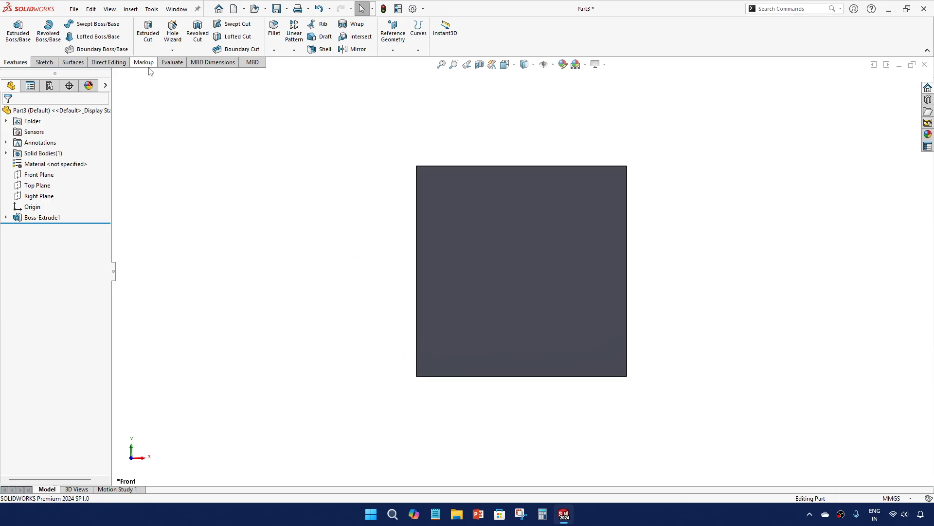
pyautogui.click(294, 51)
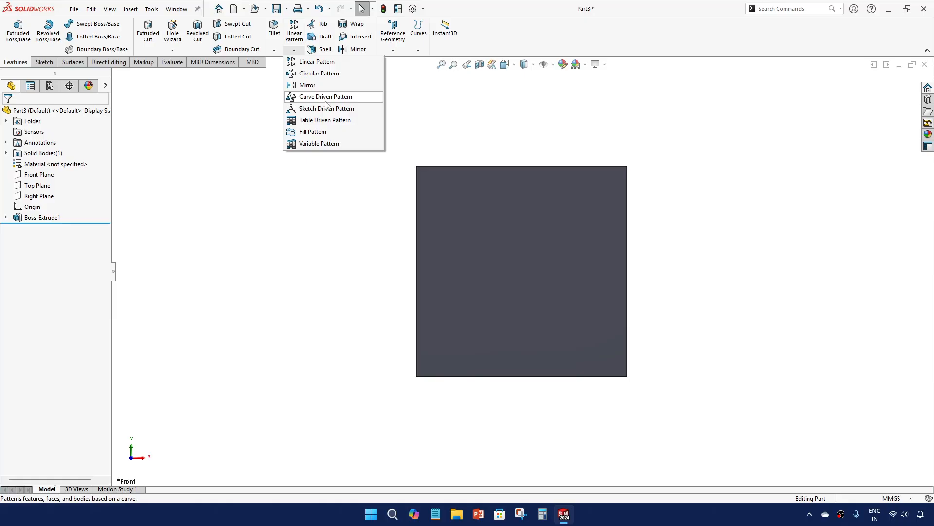
pyautogui.click(307, 263)
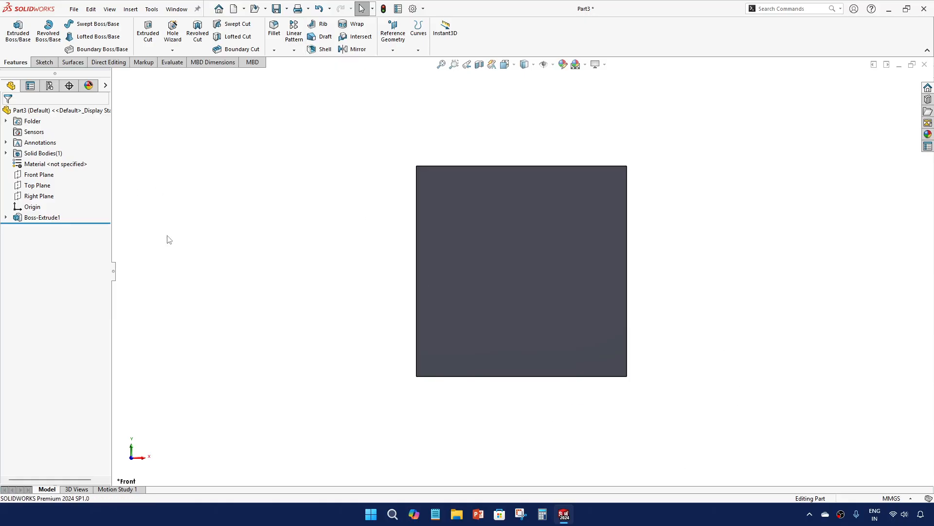
pyautogui.scroll(4, 390, 268)
pyautogui.scroll(-1, 606, 278)
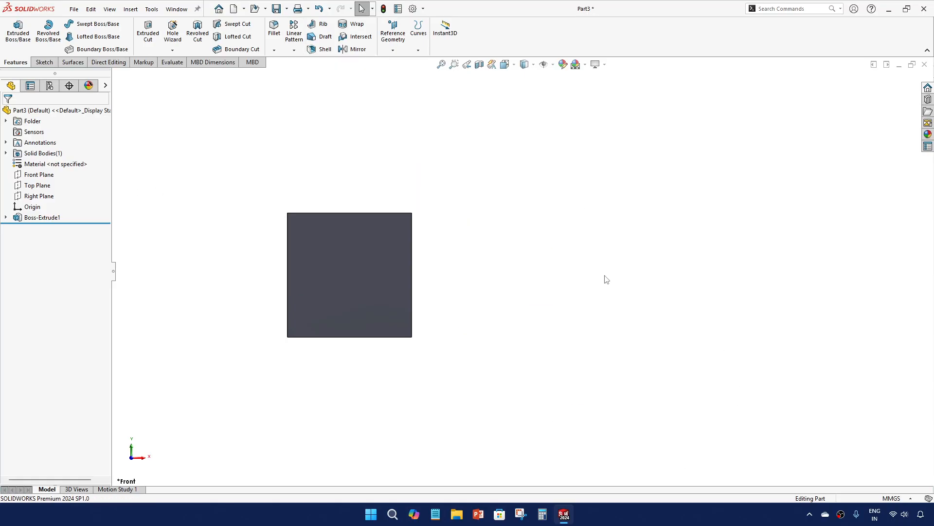
# - Start a new sketch on the Front Plane
pyautogui.click(44, 62)
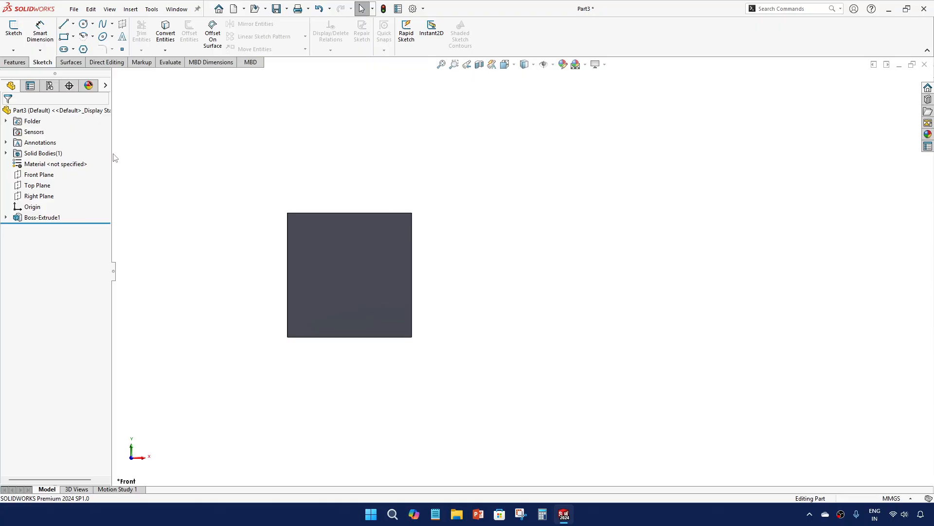
pyautogui.click(32, 176)
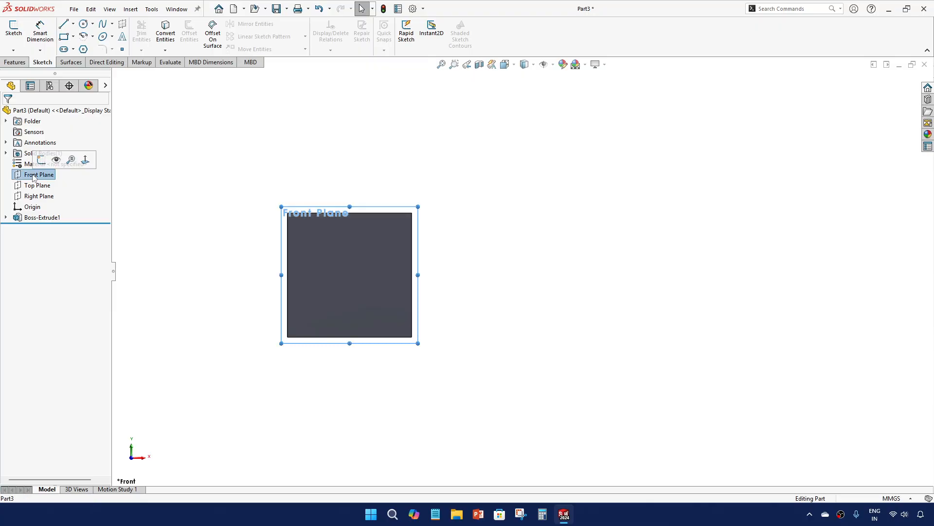
pyautogui.click(12, 29)
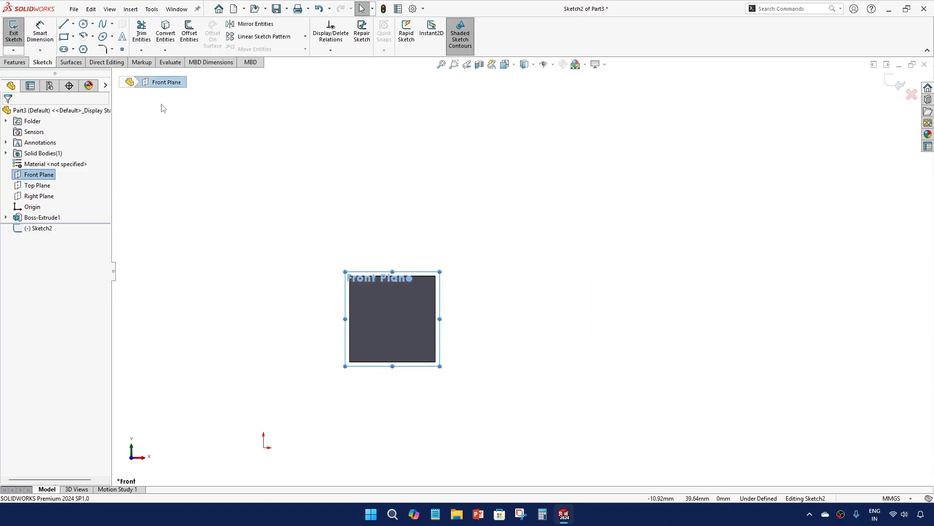
# - Draw a slanted line about 162 mm long from the origin, rising at about 26°, and close the sketch
pyautogui.click(64, 25)
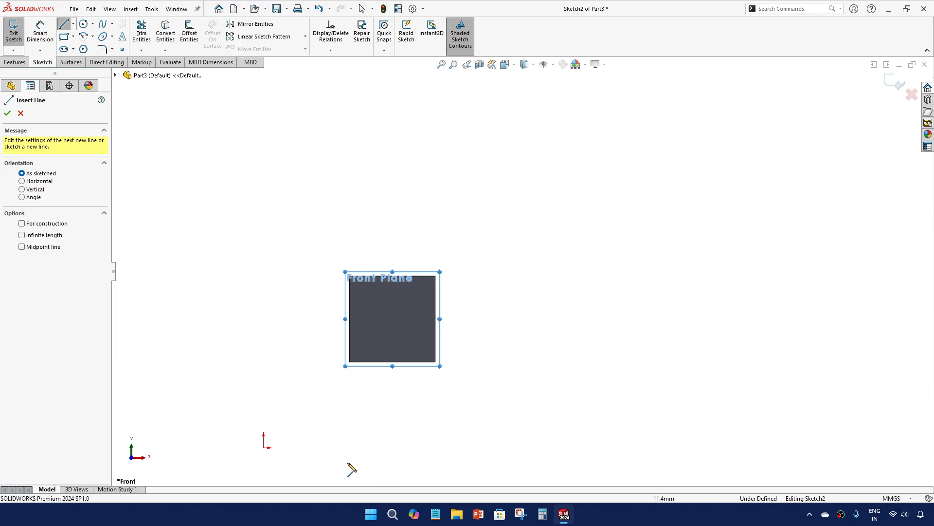
pyautogui.click(263, 447)
pyautogui.scroll(7, 235, 322)
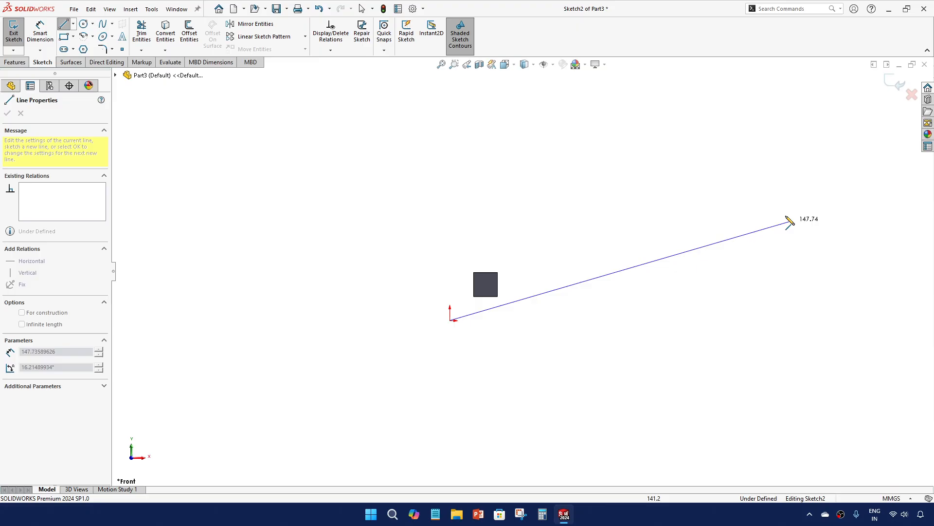
pyautogui.click(801, 153)
pyautogui.press('Escape')
pyautogui.press('f')
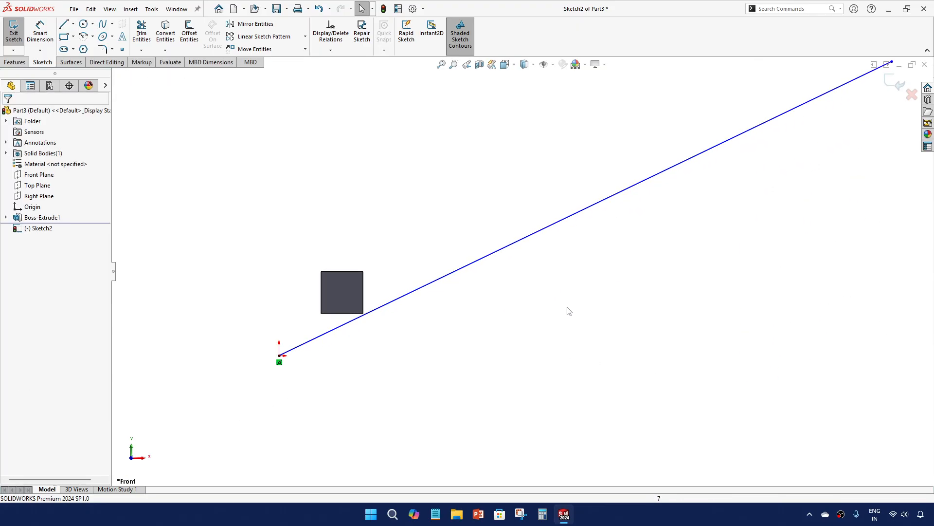
pyautogui.press('z')
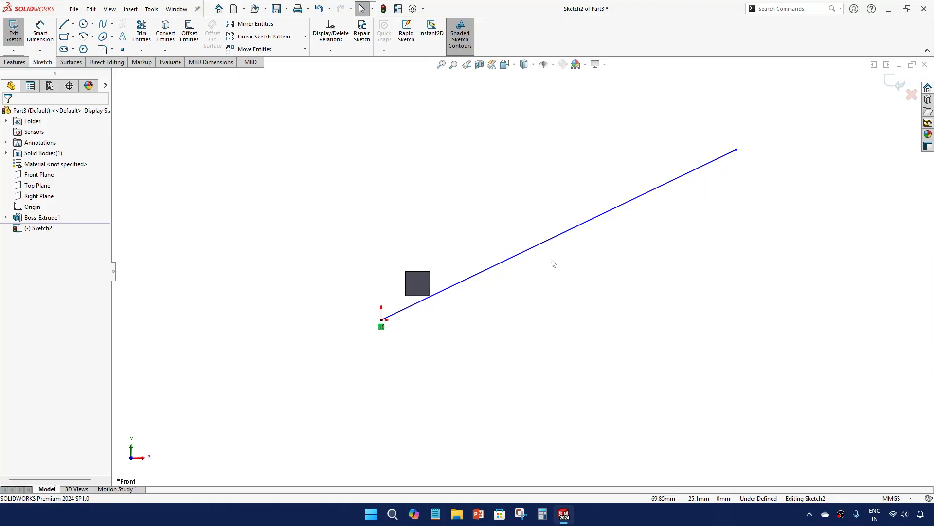
pyautogui.click(890, 78)
pyautogui.click(696, 312)
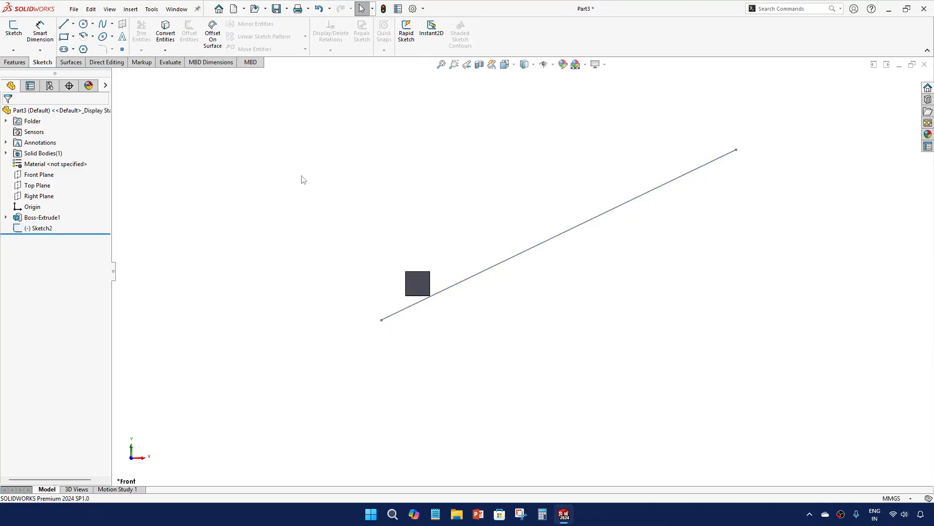
# - Set up a Curve Driven Pattern of the cube as a body, using the slanted line as Direction 1
pyautogui.click(15, 62)
pyautogui.click(294, 50)
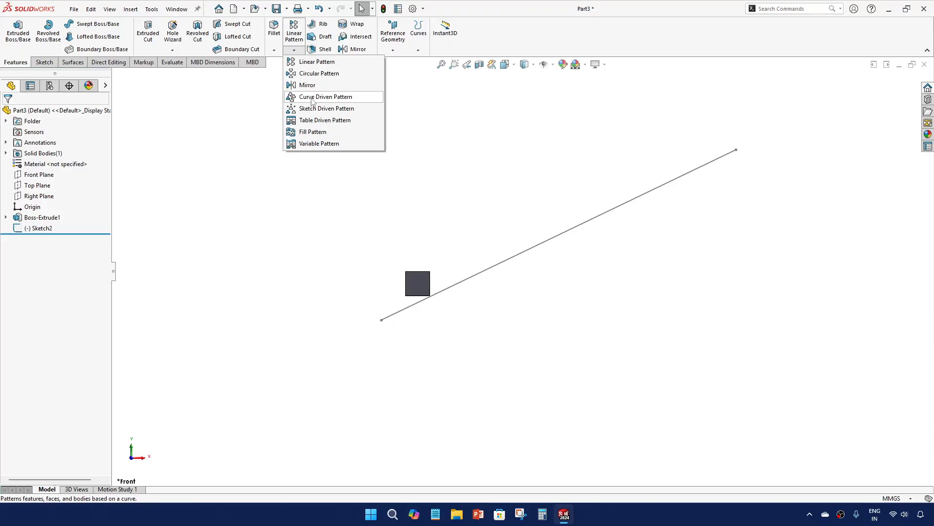
pyautogui.click(312, 100)
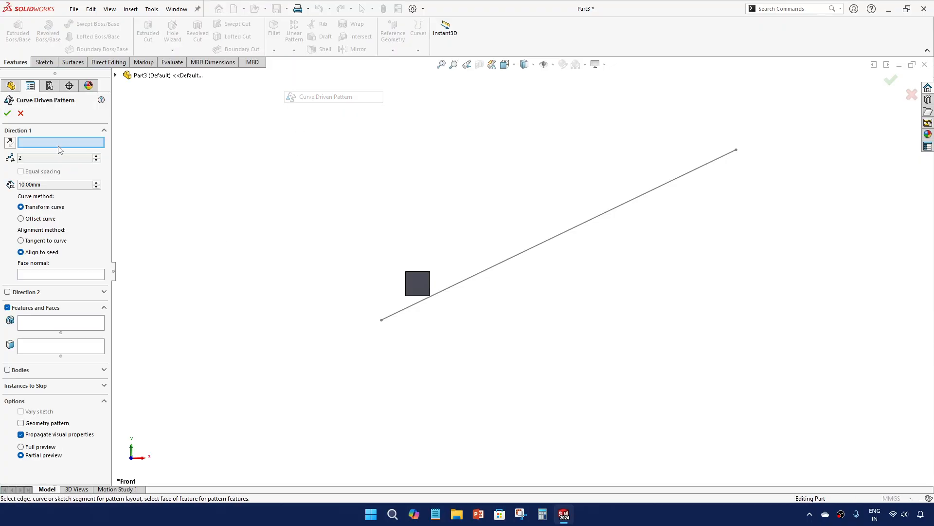
pyautogui.click(472, 281)
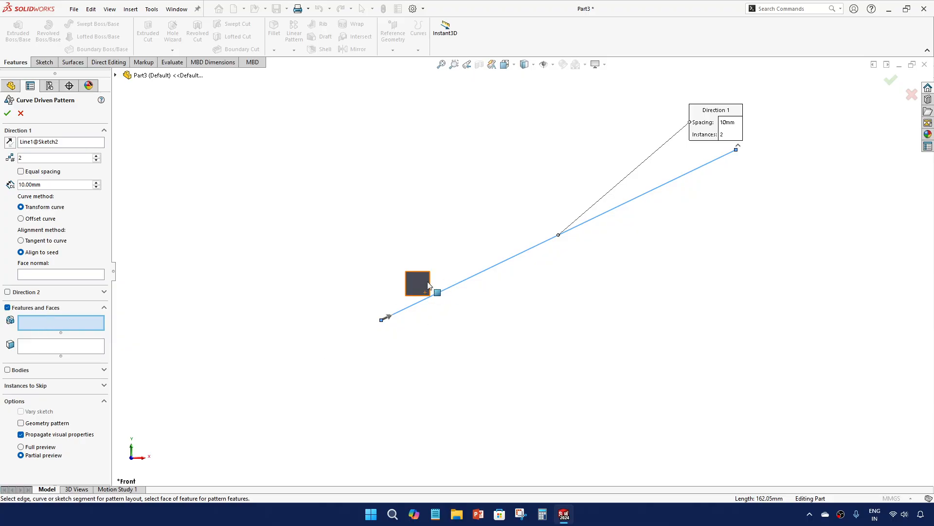
pyautogui.click(7, 370)
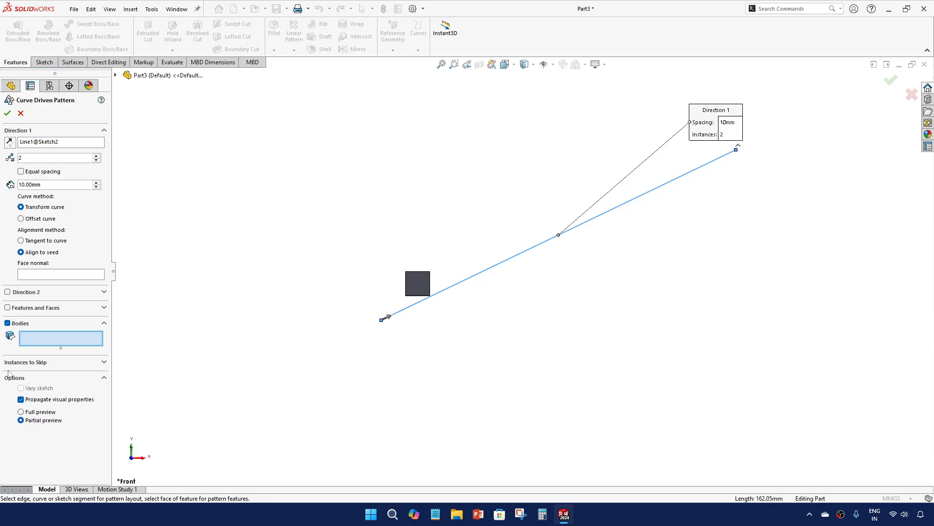
pyautogui.click(423, 287)
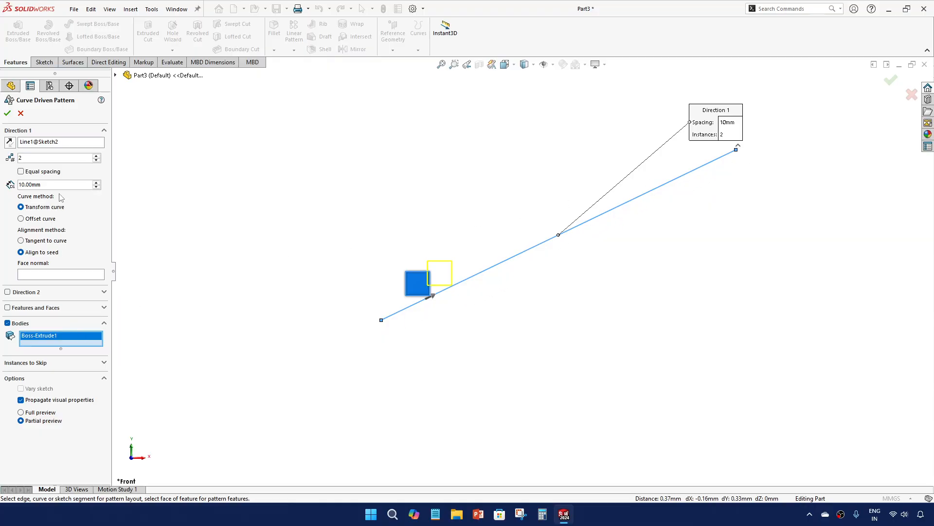
# - Set the curve pattern's spacing to 20 mm
pyautogui.click(97, 182)
pyautogui.click(97, 182)
pyautogui.click(96, 183)
pyautogui.click(96, 182)
pyautogui.click(96, 187)
pyautogui.click(97, 187)
pyautogui.click(97, 187)
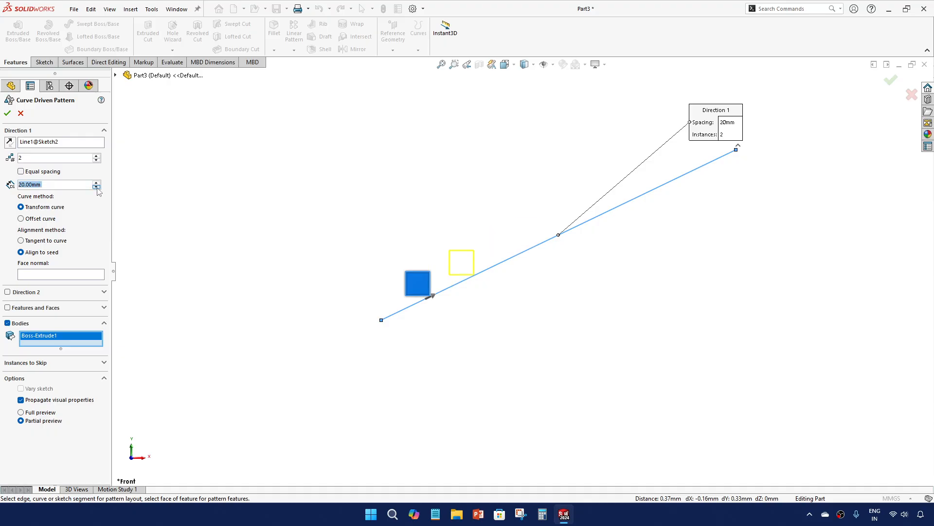
# - Increase the curve pattern's number of instances to 11 and check the preview along the line
pyautogui.click(96, 156)
pyautogui.click(96, 156)
pyautogui.click(97, 156)
pyautogui.click(97, 156)
pyautogui.click(97, 157)
pyautogui.click(96, 157)
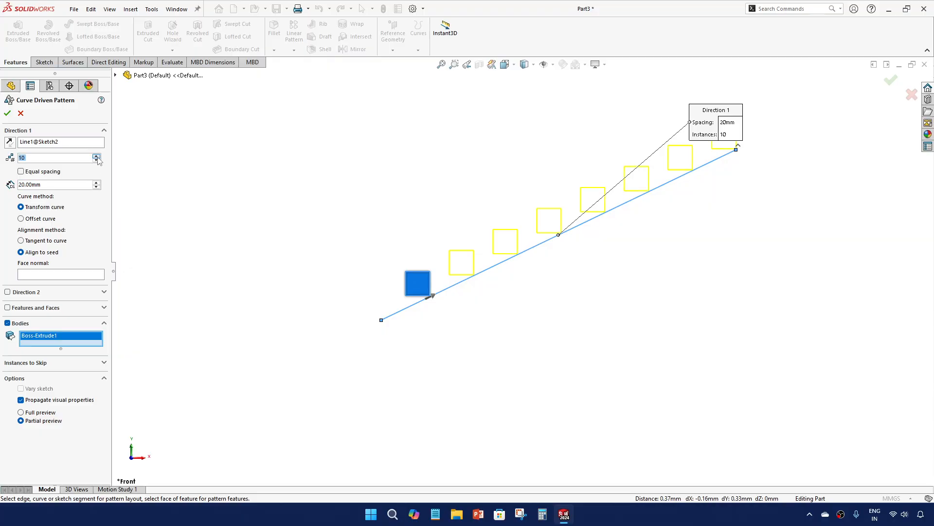
pyautogui.scroll(3, 322, 281)
pyautogui.scroll(-2, 696, 190)
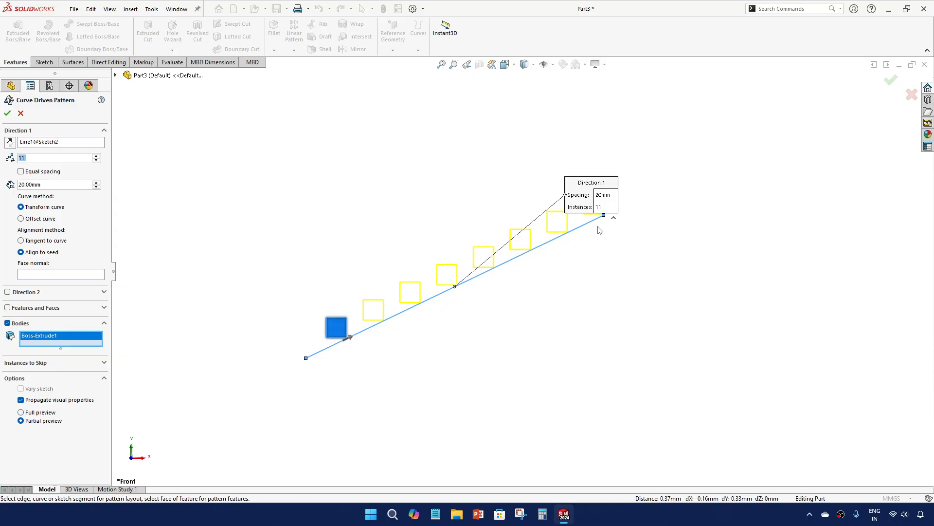
pyautogui.scroll(-1, 600, 231)
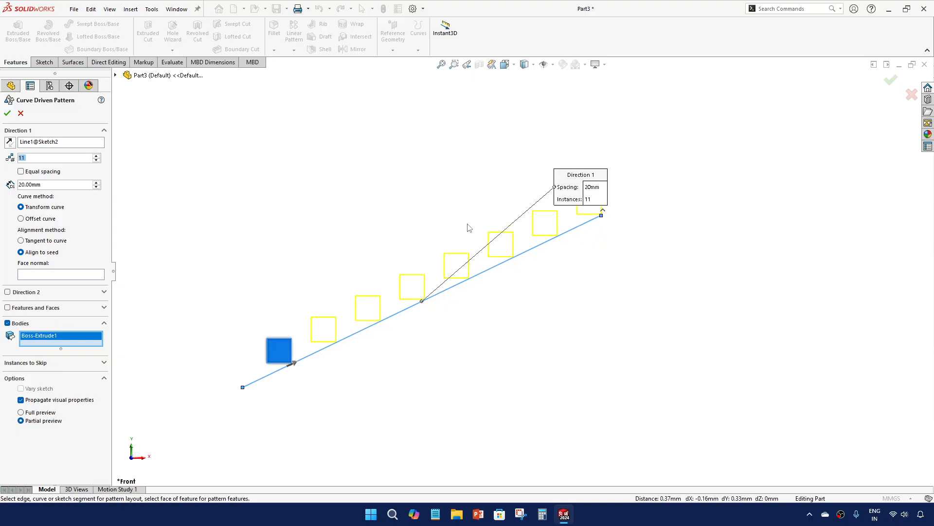
# - Try other instance counts for the curve pattern, and cancel the pattern without creating it
pyautogui.click(96, 156)
pyautogui.click(97, 157)
pyautogui.click(97, 156)
pyautogui.click(96, 156)
pyautogui.click(96, 156)
pyautogui.click(96, 156)
pyautogui.click(97, 160)
pyautogui.click(96, 160)
pyautogui.click(20, 113)
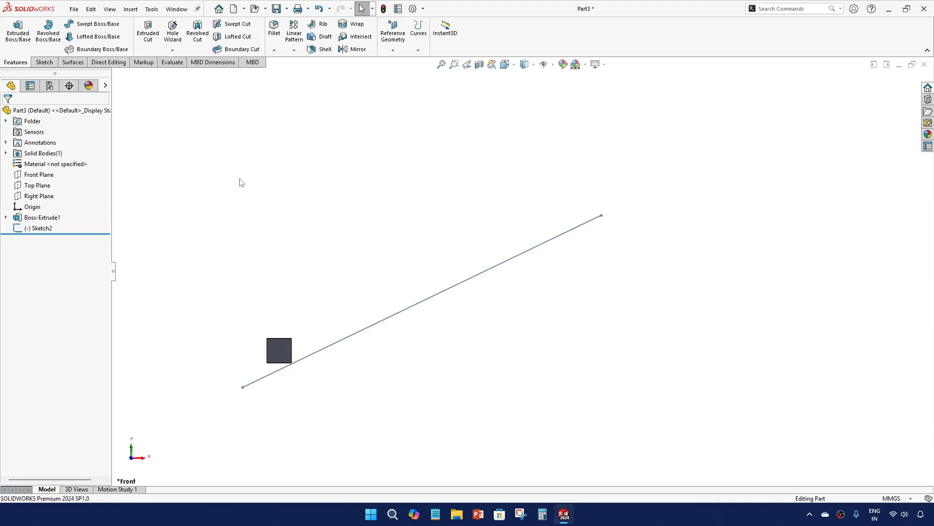
# - Reopen the path sketch for editing and delete its slanted line
pyautogui.click(48, 226)
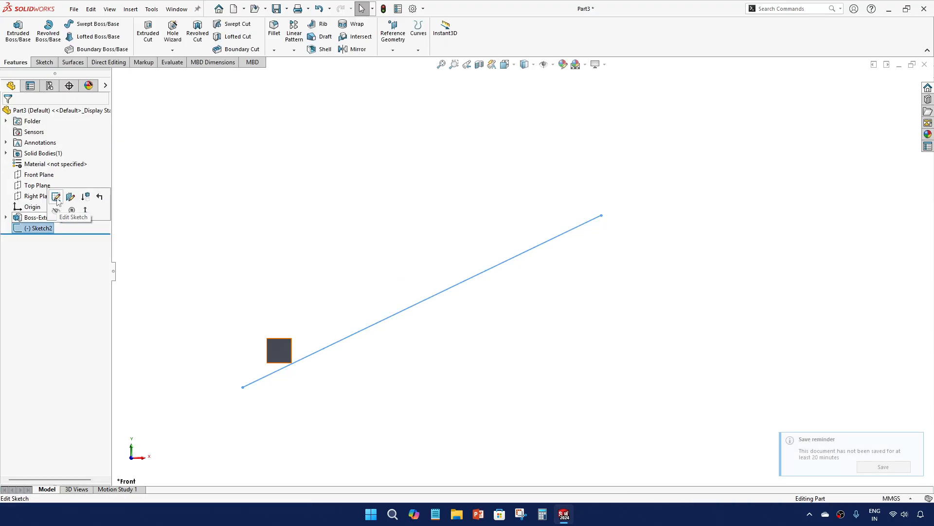
pyautogui.click(56, 197)
pyautogui.click(545, 263)
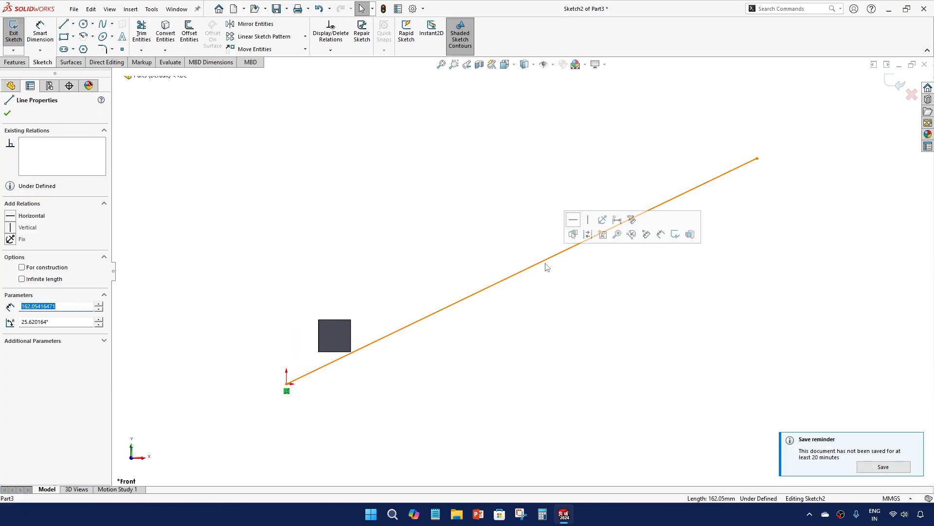
pyautogui.press('Delete')
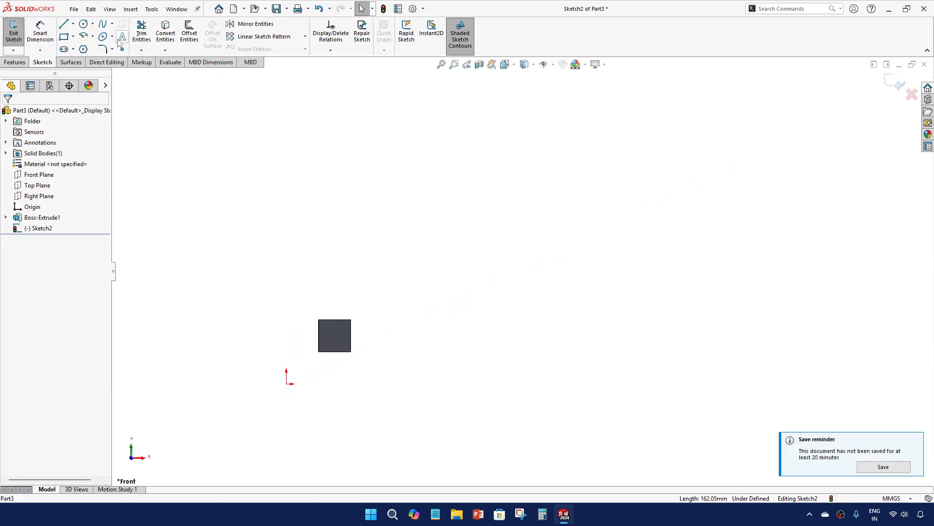
# - Draw a wavy seven-point spline about 366 mm long starting at the origin, and exit the sketch
pyautogui.click(103, 23)
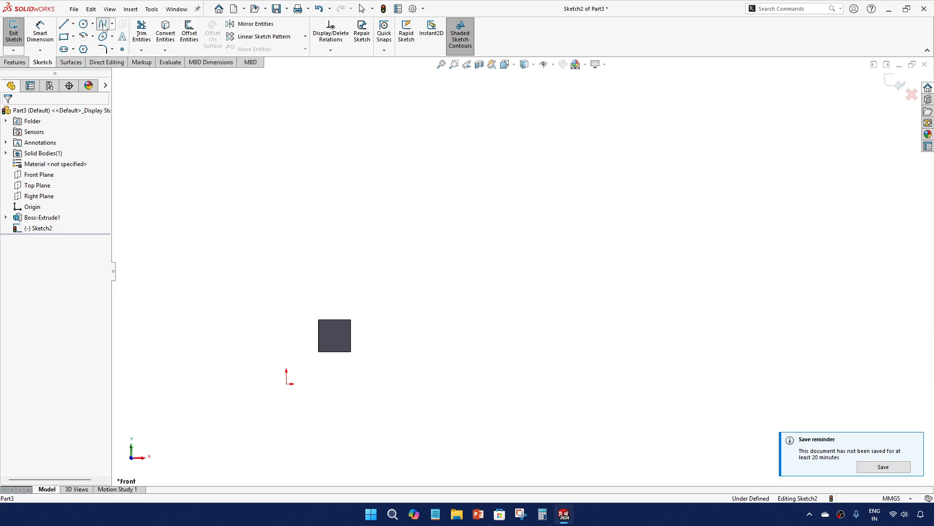
pyautogui.click(287, 384)
pyautogui.scroll(3, 278, 343)
pyautogui.click(452, 295)
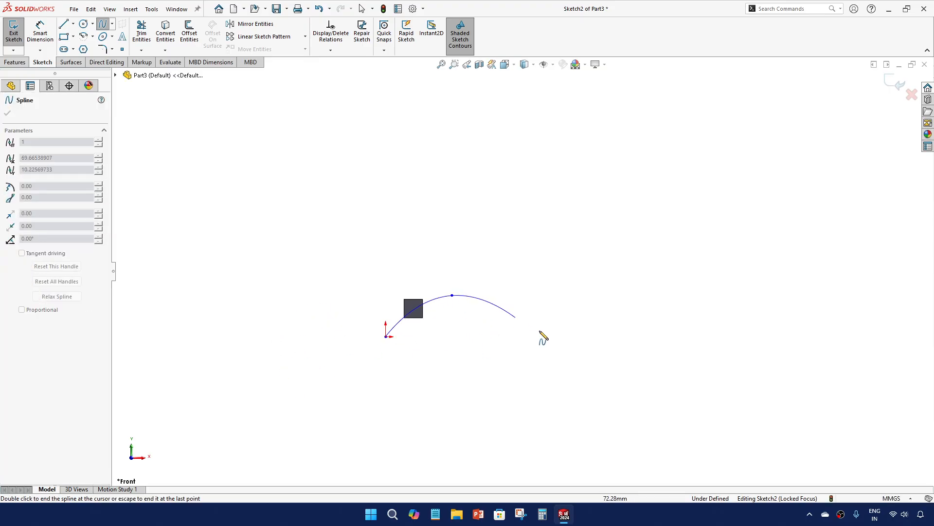
pyautogui.click(596, 352)
pyautogui.click(709, 253)
pyautogui.click(852, 189)
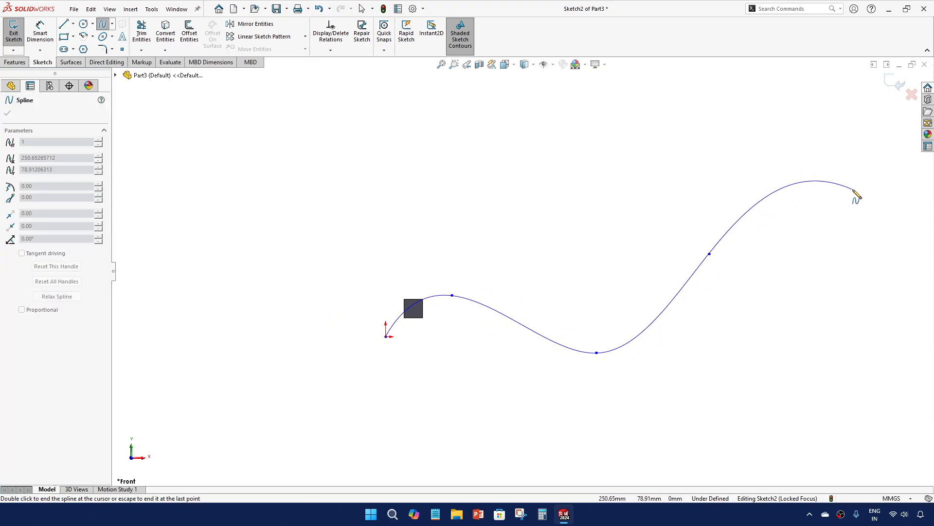
pyautogui.click(870, 262)
pyautogui.click(893, 241)
pyautogui.press('Escape')
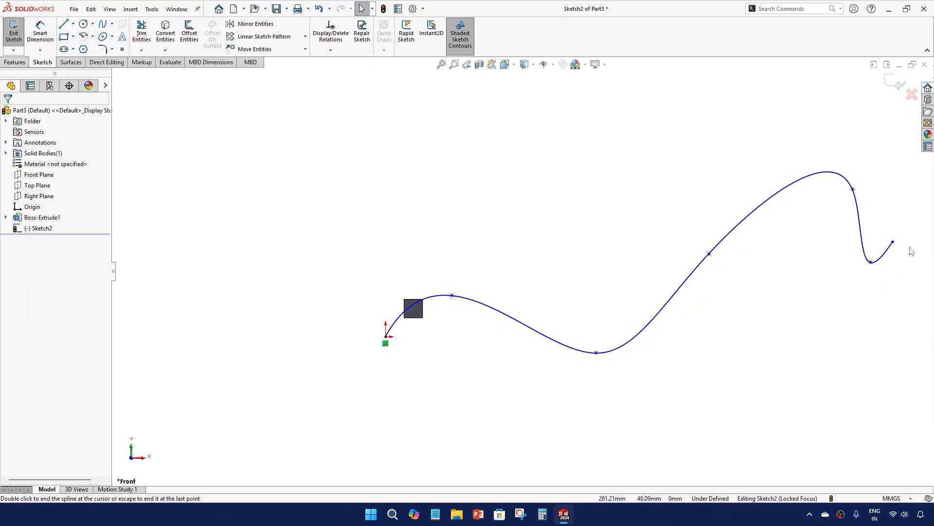
pyautogui.click(892, 87)
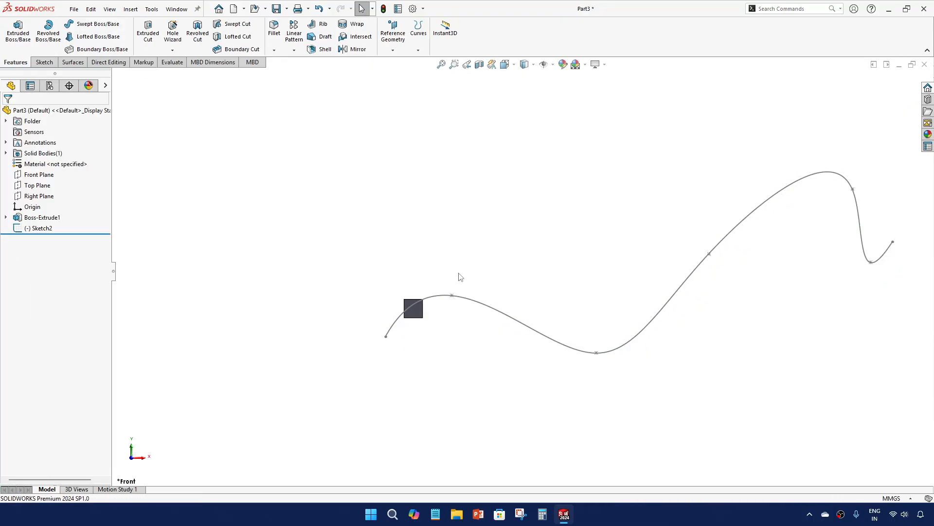
# - Start a Curve Driven Pattern along the spline with the cube as the body to repeat
pyautogui.click(294, 50)
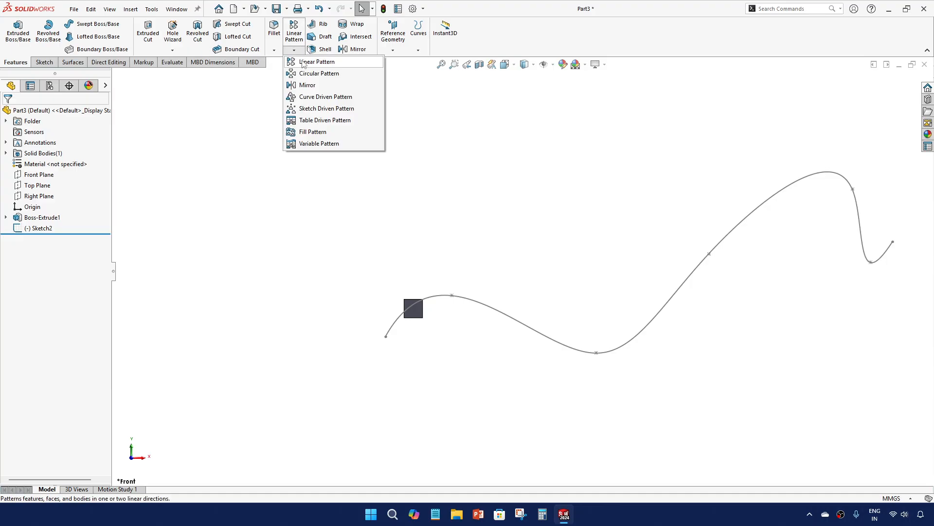
pyautogui.click(314, 98)
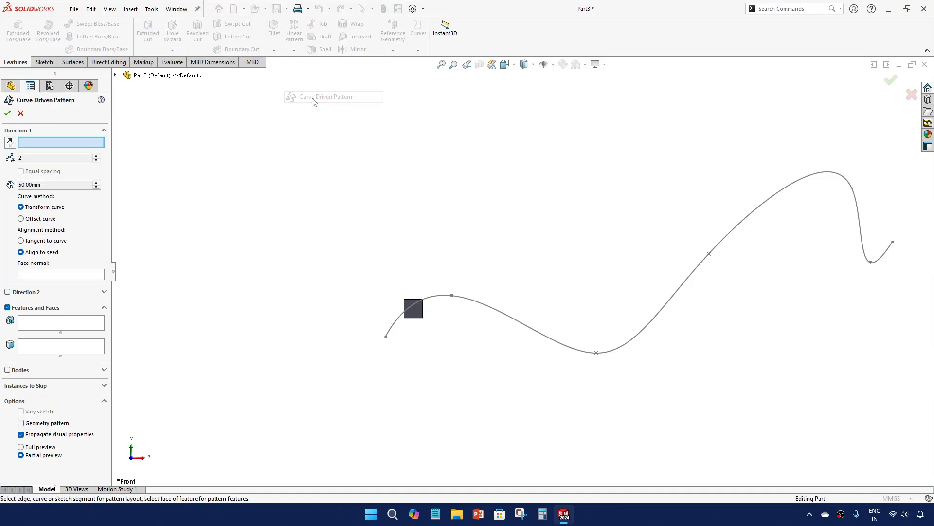
pyautogui.click(440, 298)
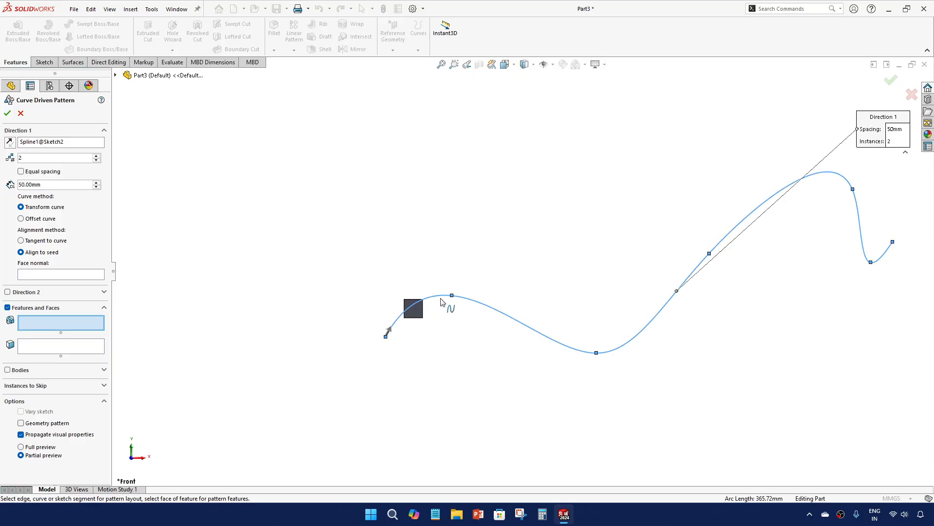
pyautogui.click(7, 370)
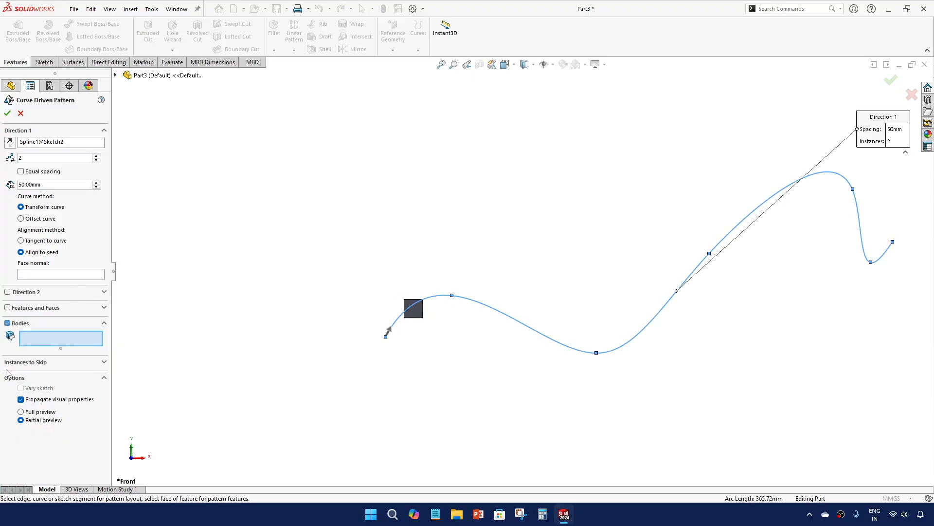
pyautogui.click(418, 316)
pyautogui.press('z')
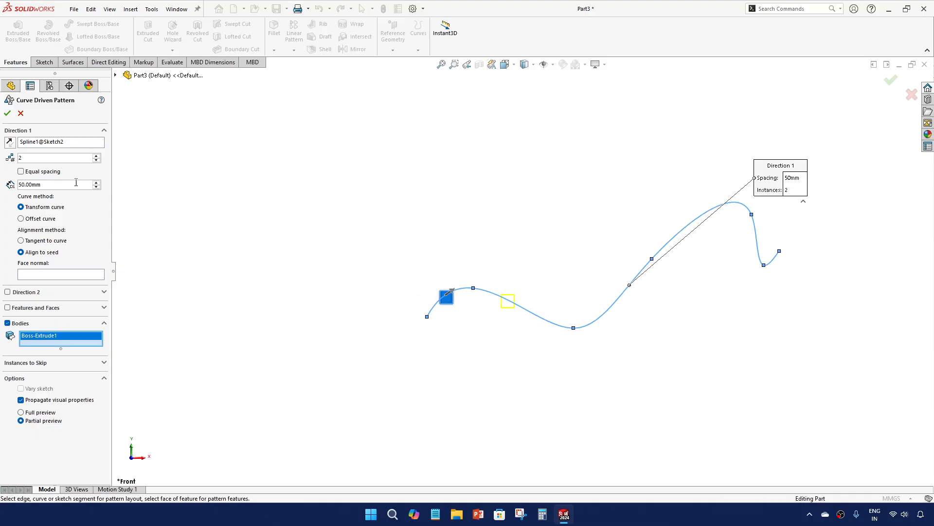
# - Preview the curve pattern with 20 mm spacing and 18 instances, and cancel it without creating it
pyautogui.click(97, 187)
pyautogui.click(97, 187)
pyautogui.click(97, 187)
pyautogui.click(97, 156)
pyautogui.click(98, 157)
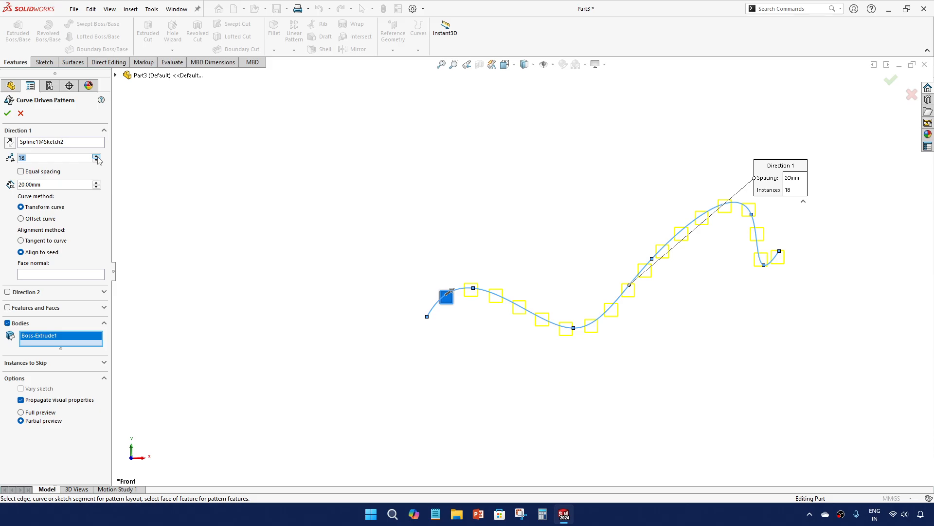
pyautogui.press('Escape')
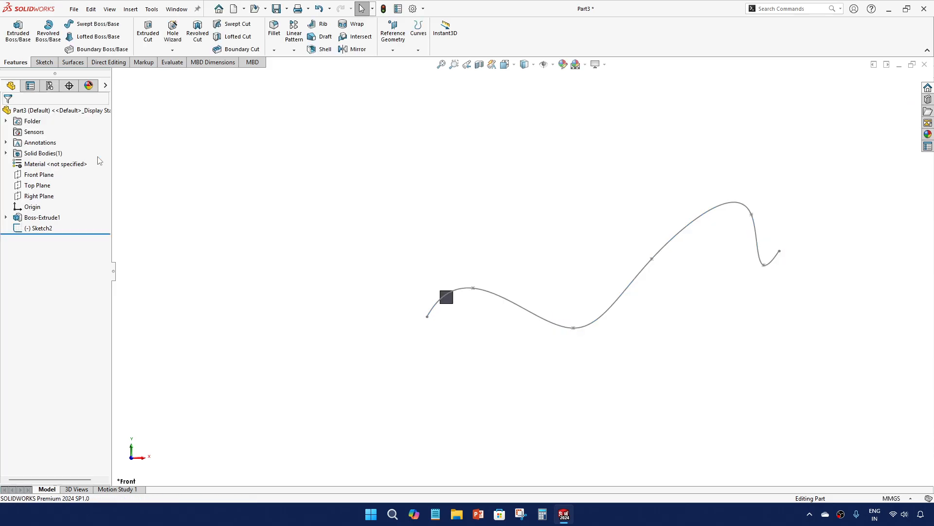
pyautogui.click(294, 50)
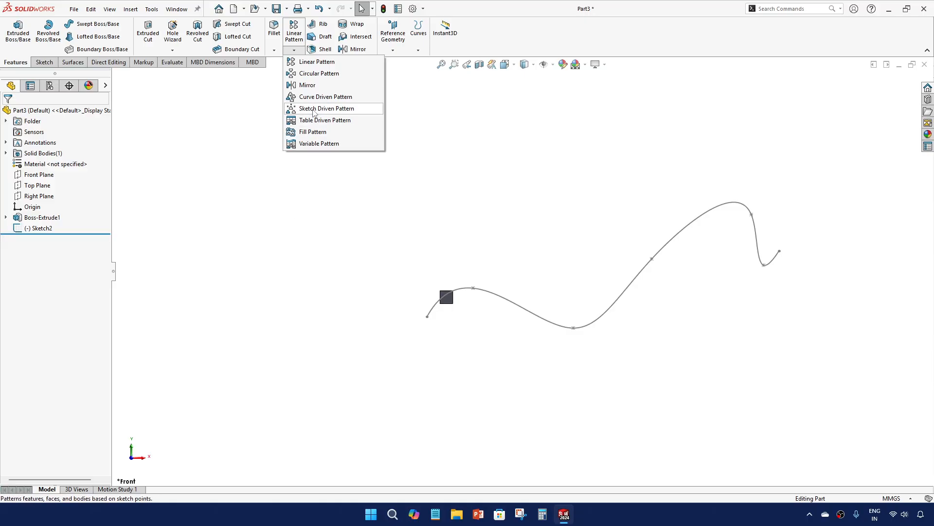
pyautogui.click(429, 309)
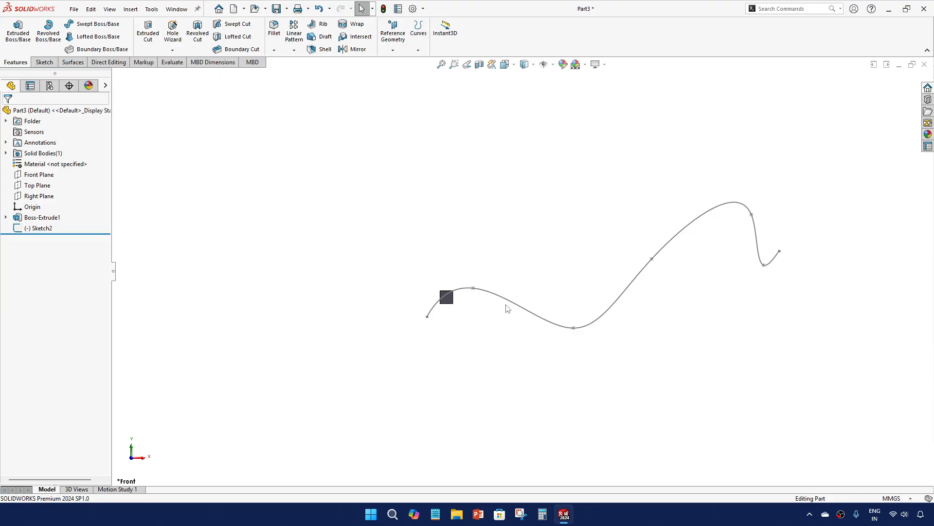
pyautogui.click(294, 50)
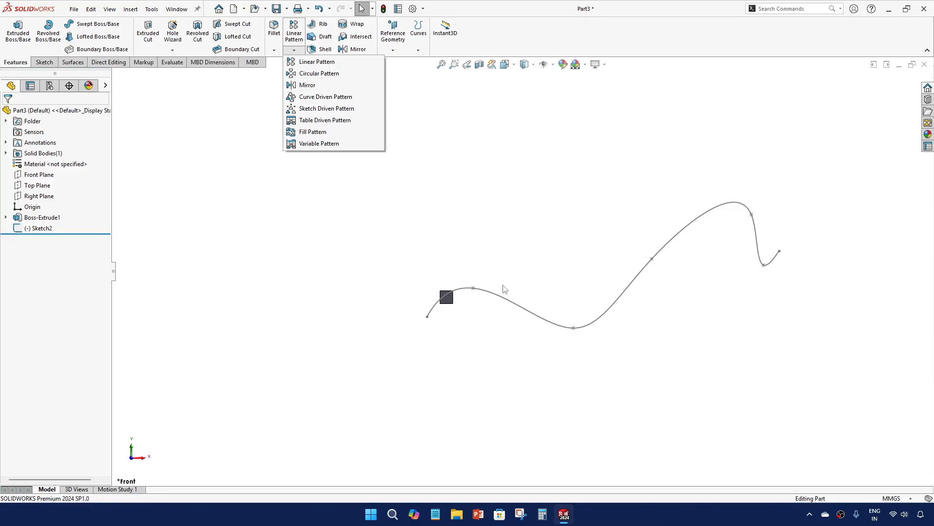
pyautogui.click(626, 351)
# - Reopen the path sketch for editing and delete its spline
pyautogui.click(40, 227)
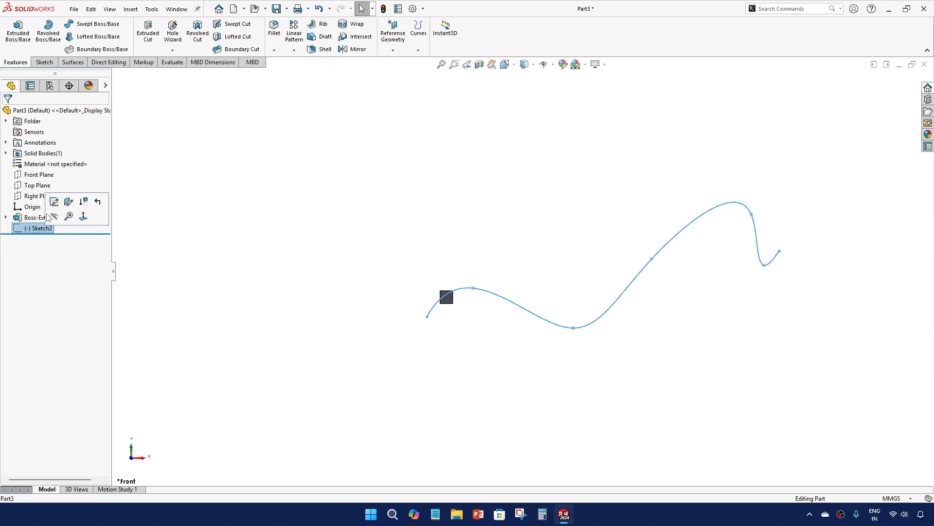
pyautogui.click(54, 201)
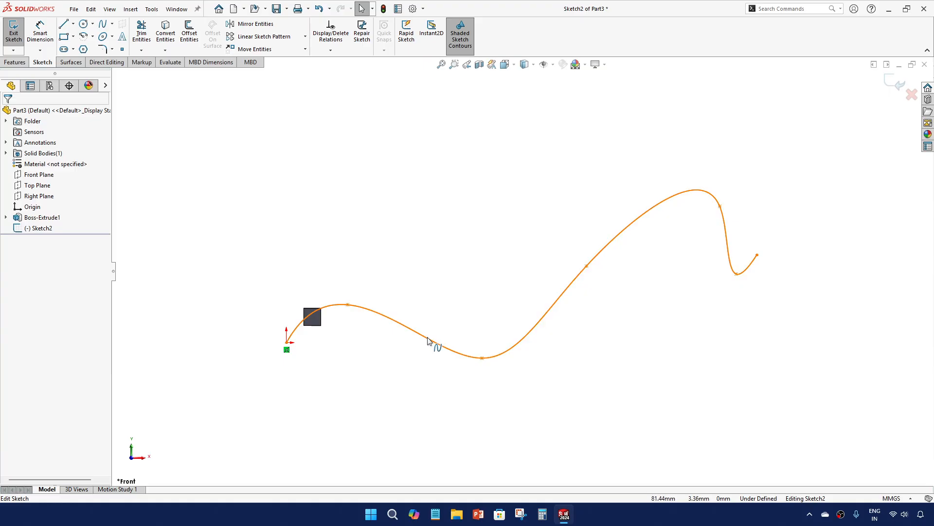
pyautogui.click(428, 341)
pyautogui.press('Delete')
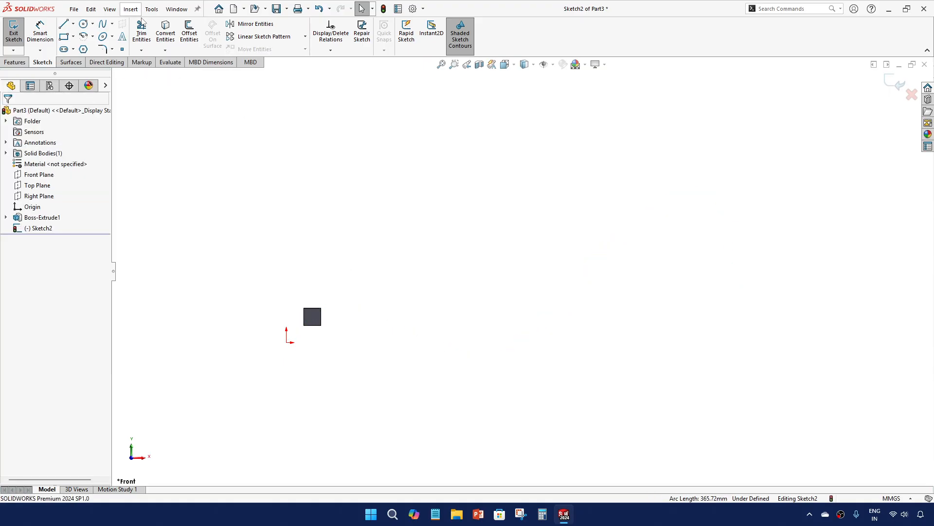
# - Place 16 sketch points scattered irregularly beside and around the cube, and exit the sketch
pyautogui.click(17, 63)
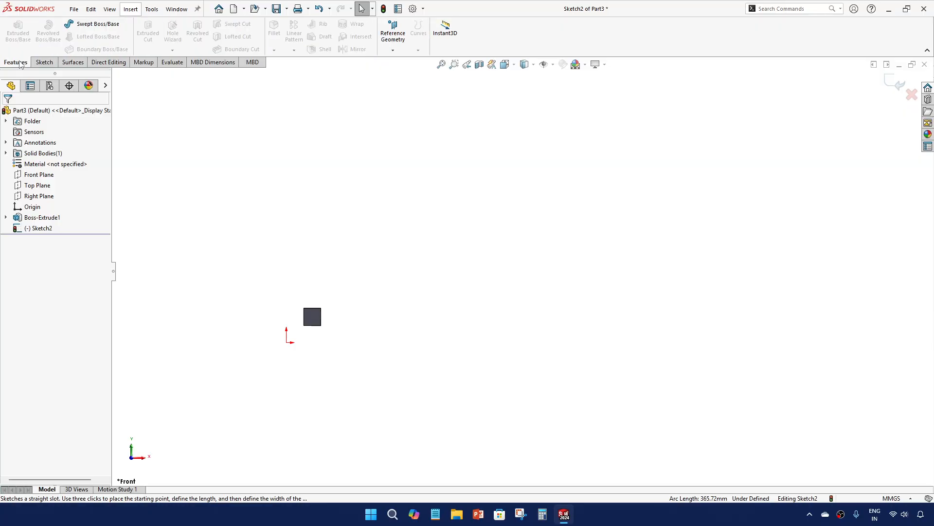
pyautogui.click(51, 63)
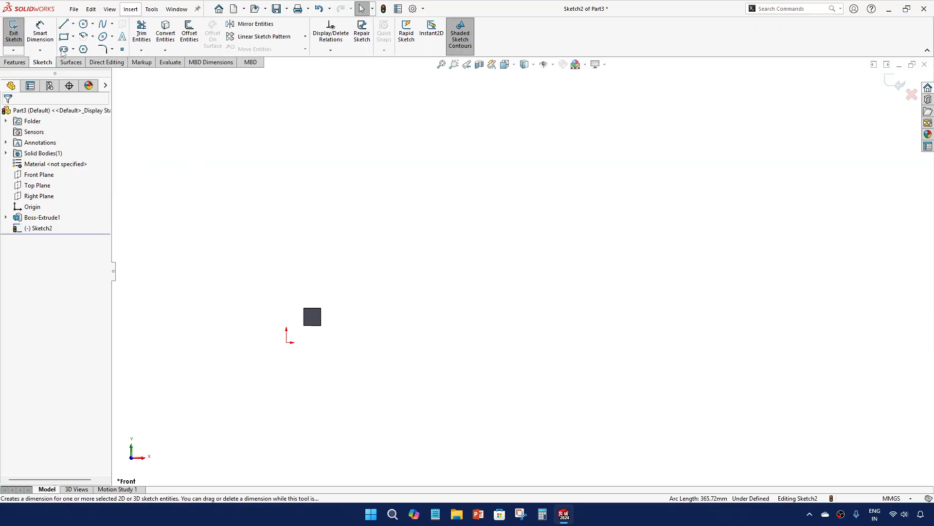
pyautogui.click(122, 49)
pyautogui.scroll(2, 539, 267)
pyautogui.click(431, 326)
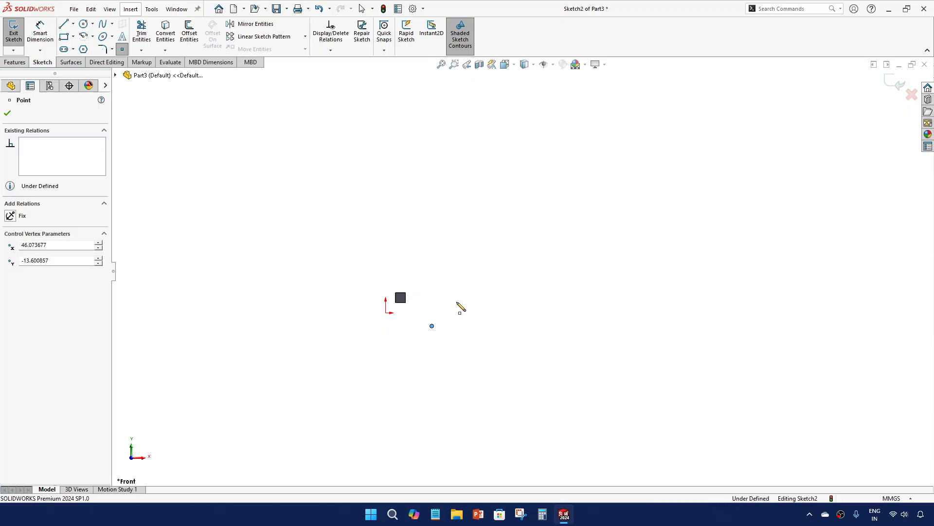
pyautogui.click(469, 268)
pyautogui.click(586, 259)
pyautogui.click(585, 326)
pyautogui.click(534, 409)
pyautogui.click(647, 389)
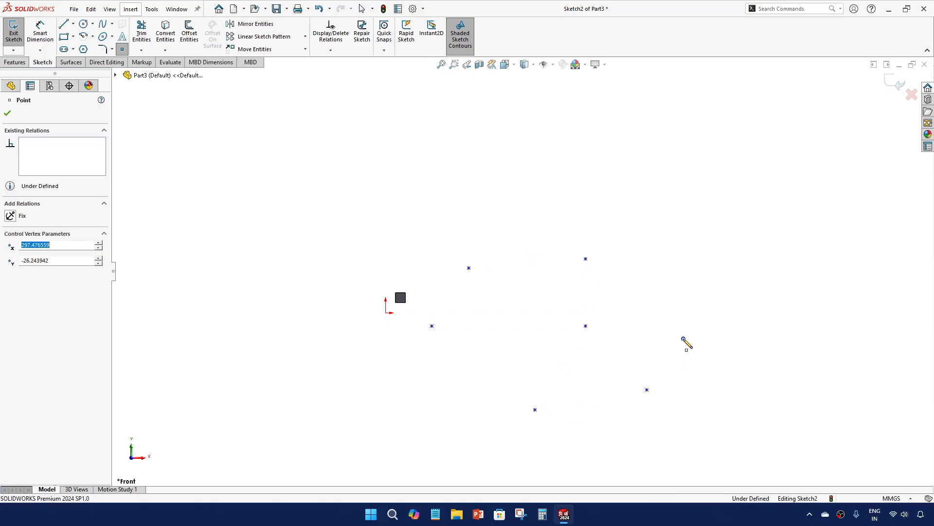
pyautogui.click(683, 339)
pyautogui.click(676, 268)
pyautogui.click(755, 213)
pyautogui.click(636, 178)
pyautogui.click(535, 174)
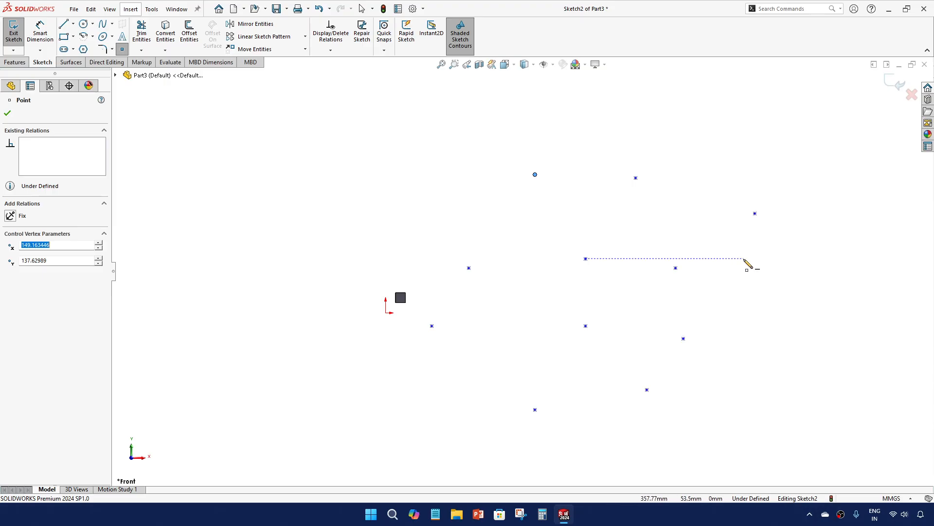
pyautogui.click(744, 259)
pyautogui.click(764, 353)
pyautogui.click(726, 410)
pyautogui.click(795, 416)
pyautogui.click(826, 298)
pyautogui.press('Escape')
pyautogui.click(895, 83)
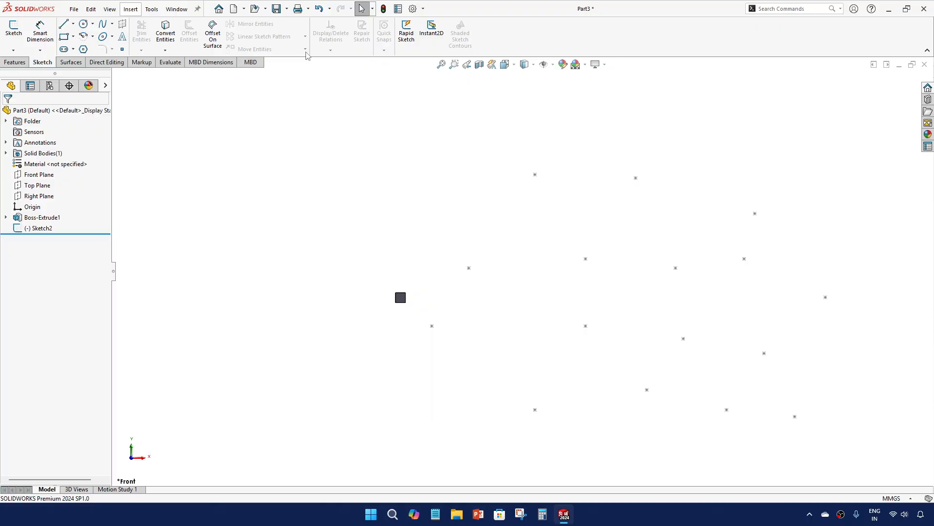
# - Create a Sketch Driven Pattern of the cube body on the point sketch, using the centroid as reference point
pyautogui.click(15, 62)
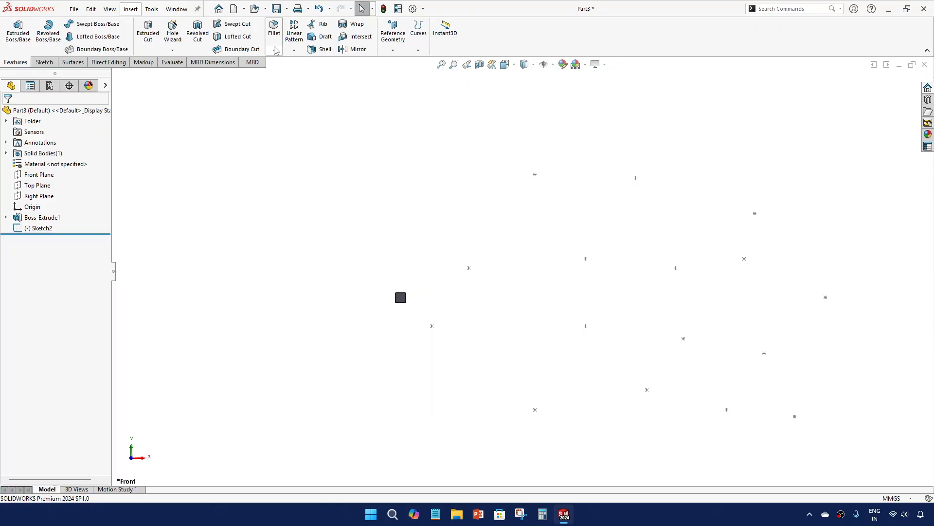
pyautogui.click(294, 50)
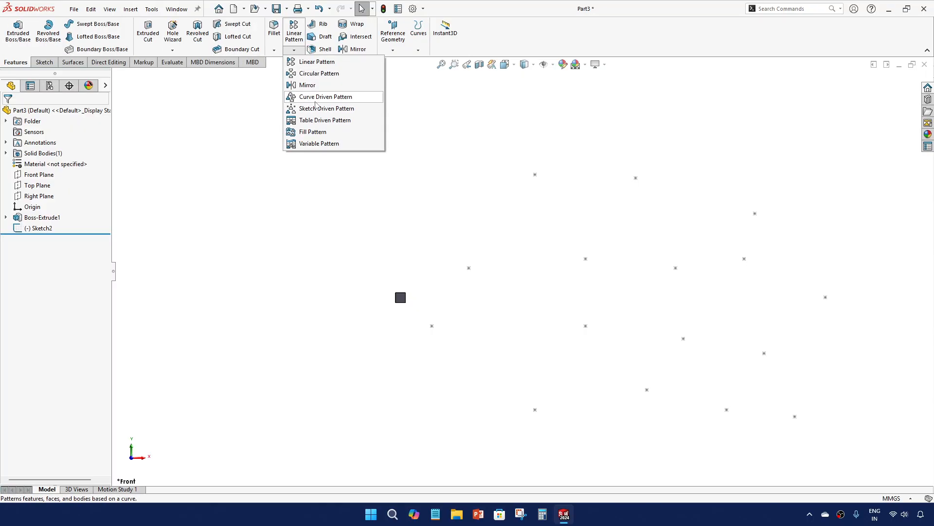
pyautogui.click(317, 108)
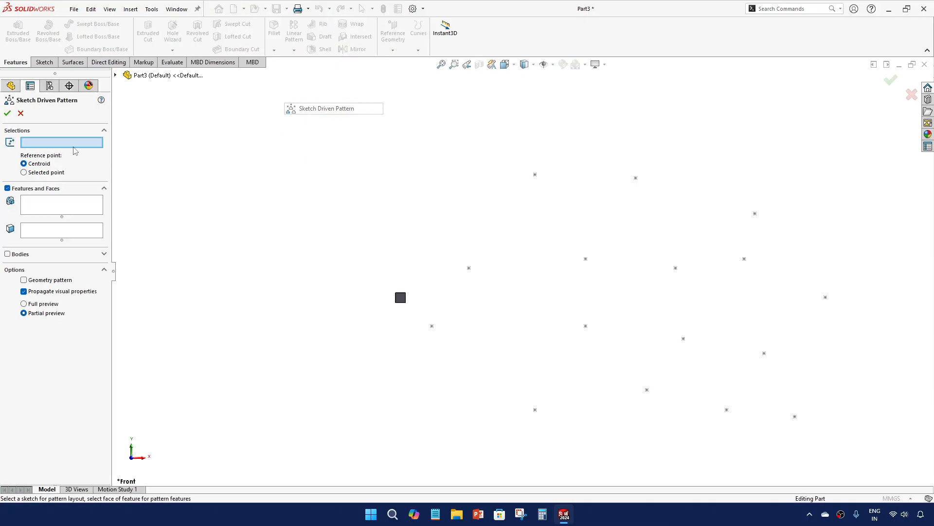
pyautogui.click(435, 329)
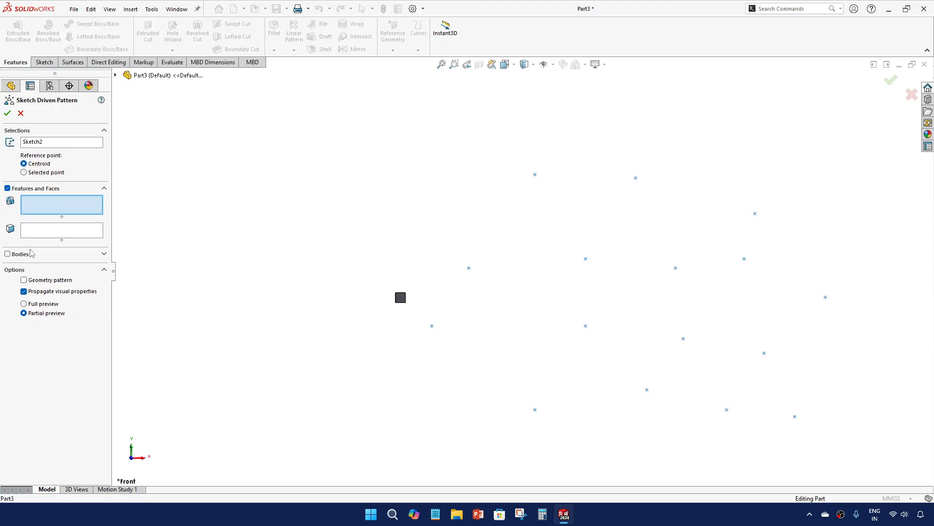
pyautogui.click(8, 253)
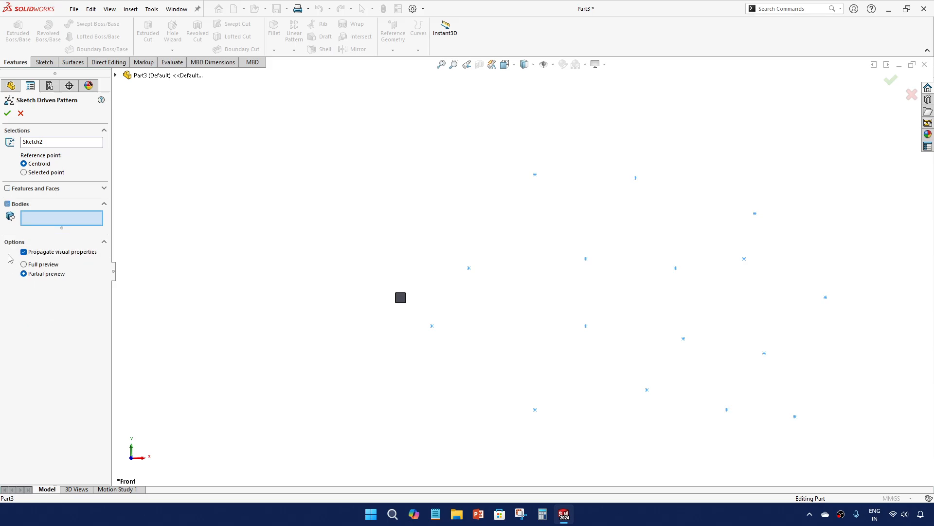
pyautogui.click(403, 300)
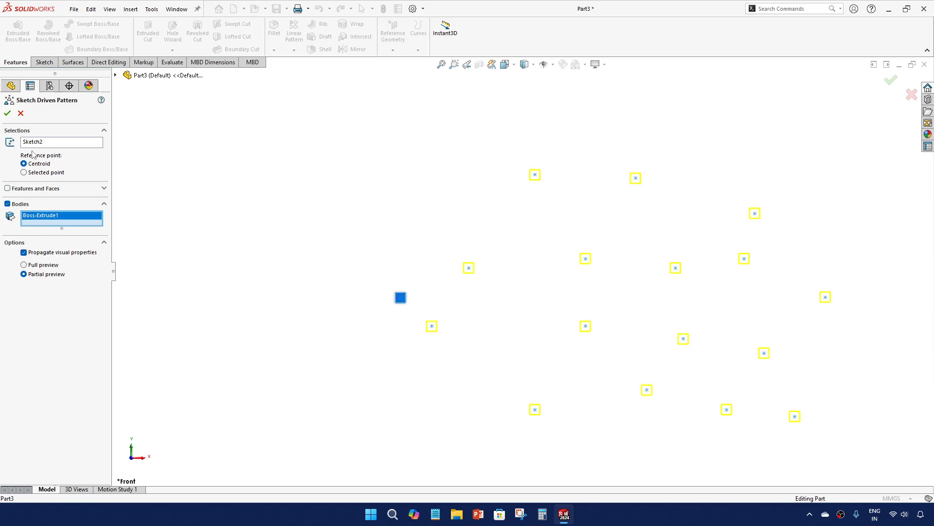
pyautogui.click(8, 113)
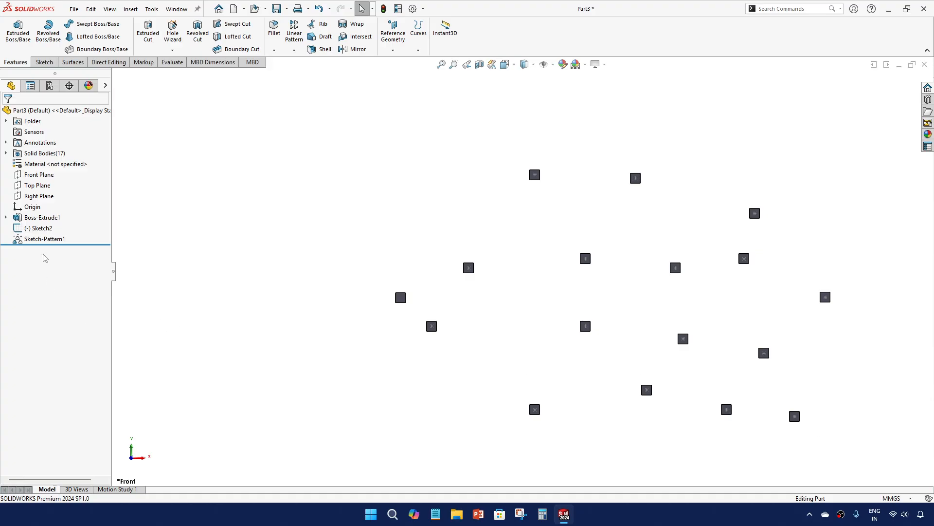
# - Edit the sketch-driven pattern with full preview and try the cube's lower-left vertex as its reference point
pyautogui.click(47, 239)
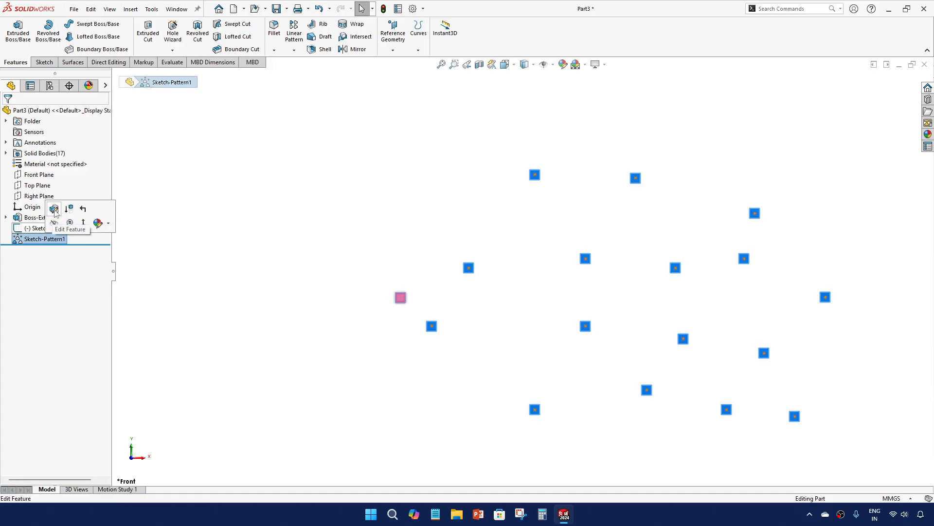
pyautogui.click(59, 209)
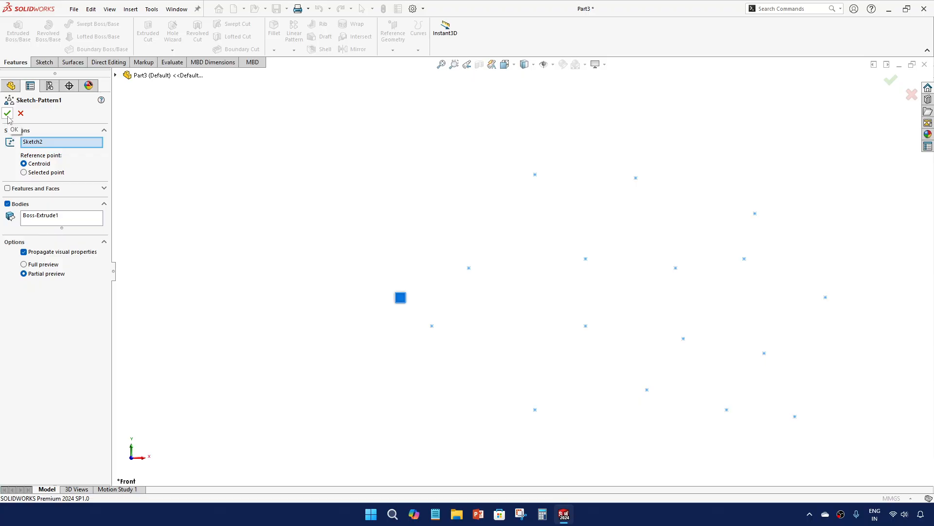
pyautogui.click(24, 264)
pyautogui.scroll(-3, 475, 334)
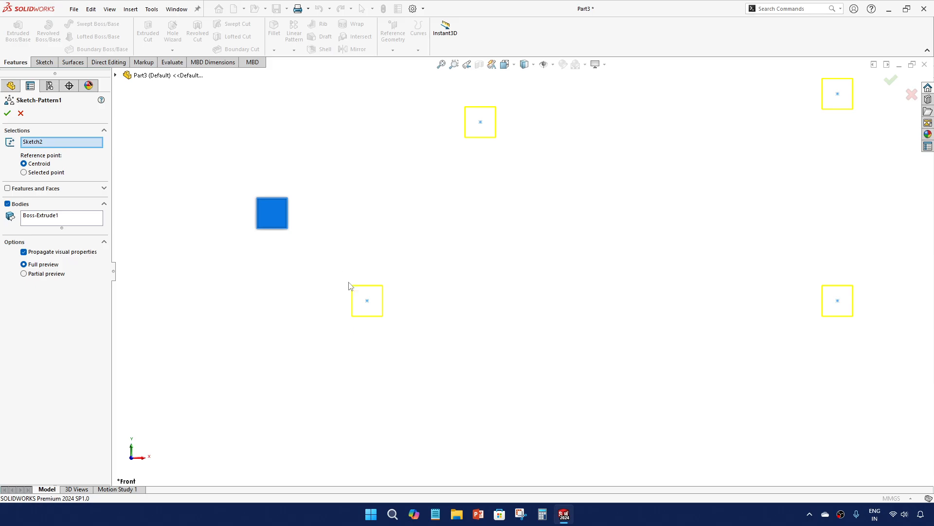
pyautogui.click(24, 174)
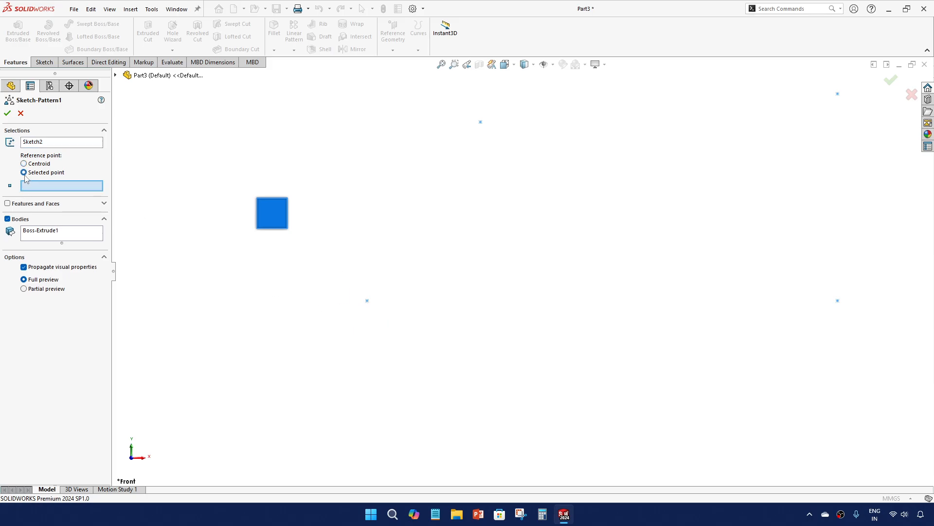
pyautogui.click(256, 229)
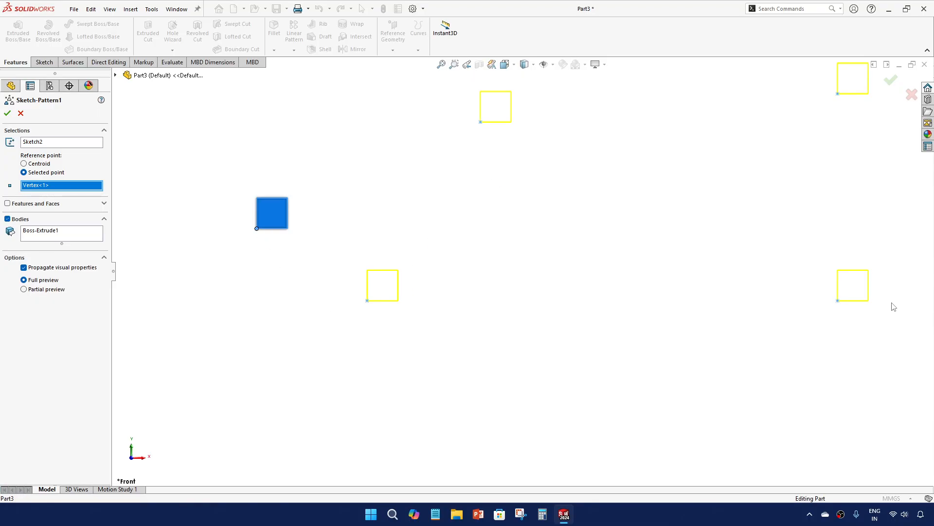
# - Switch the sketch-driven pattern's reference point back to the centroid and accept the edit
pyautogui.click(23, 163)
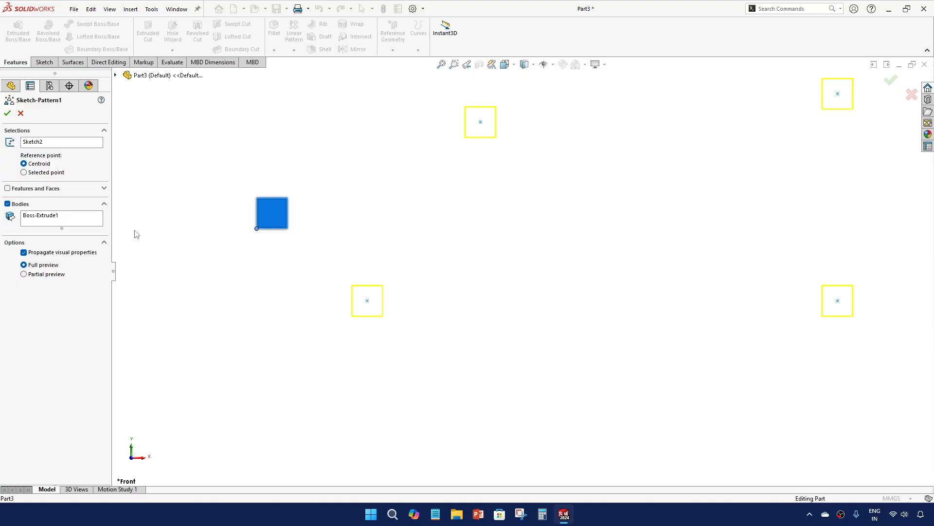
pyautogui.press('Return')
pyautogui.press('z')
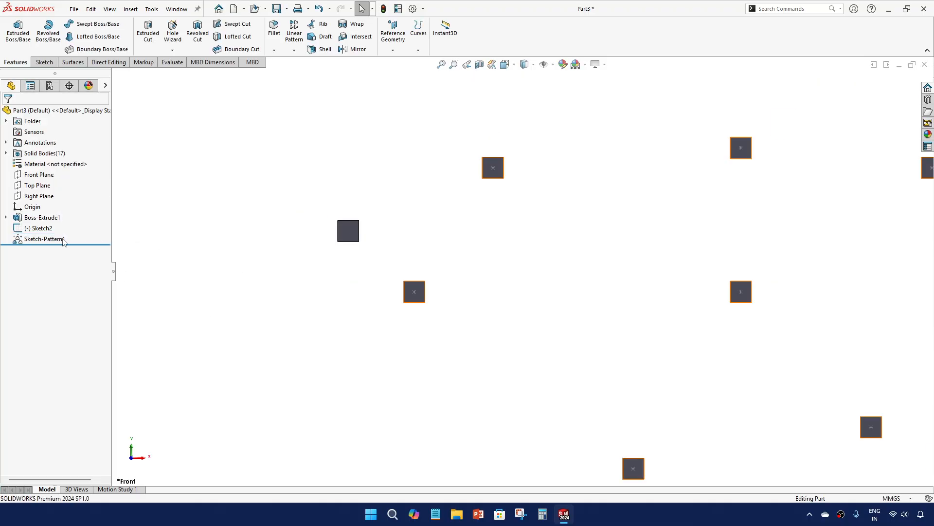
# - Delete the sketch-driven pattern feature and its point sketch, keeping only the cube
pyautogui.press('Delete')
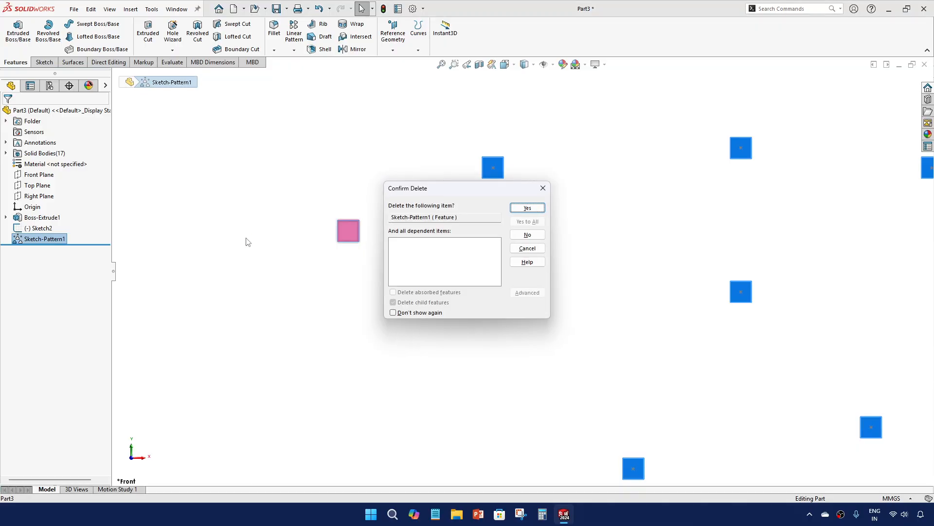
pyautogui.click(523, 208)
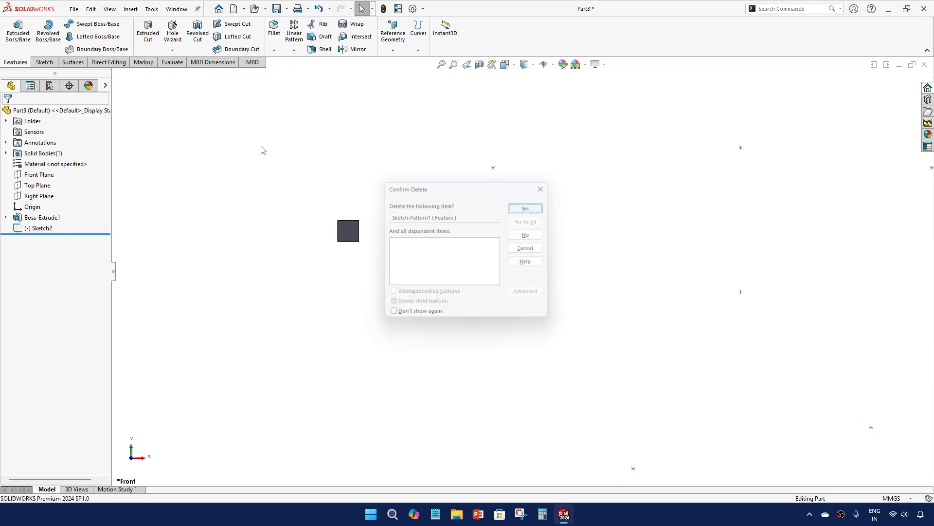
pyautogui.click(294, 50)
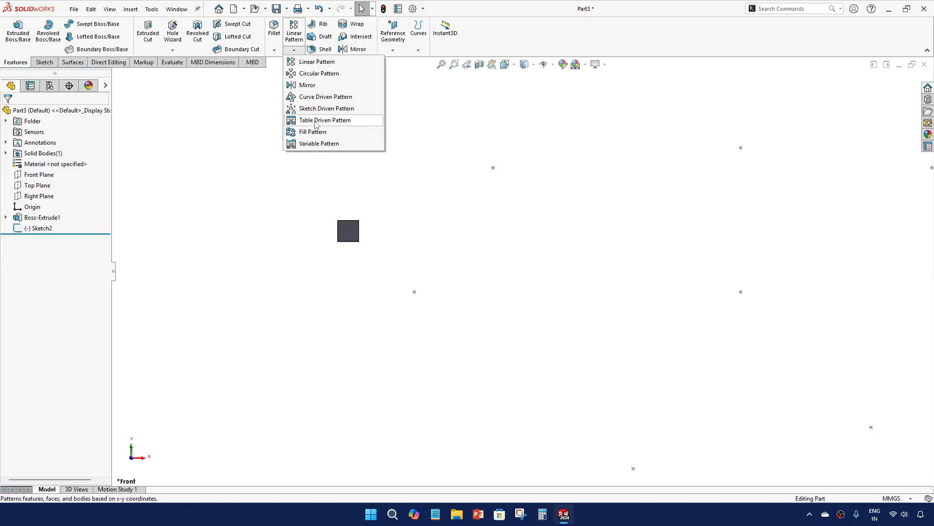
pyautogui.click(42, 228)
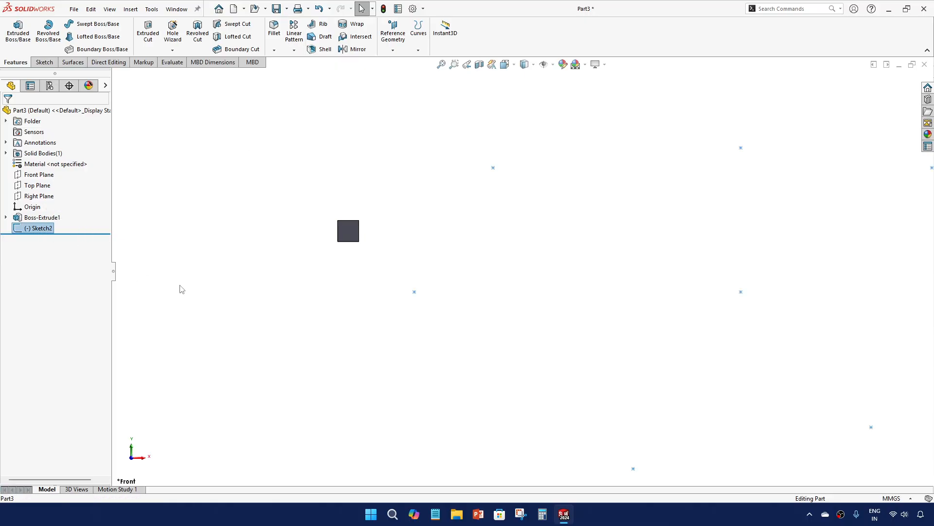
pyautogui.press('Delete')
pyautogui.click(528, 209)
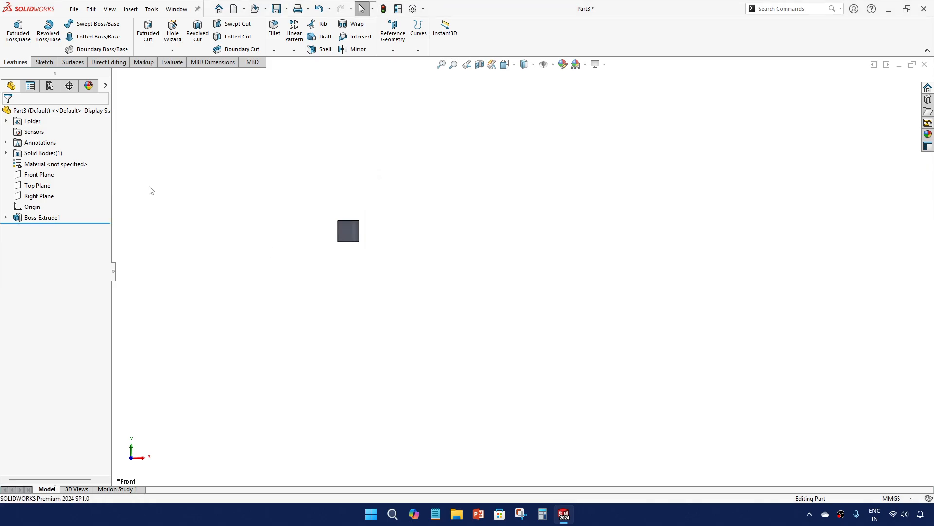
pyautogui.click(294, 50)
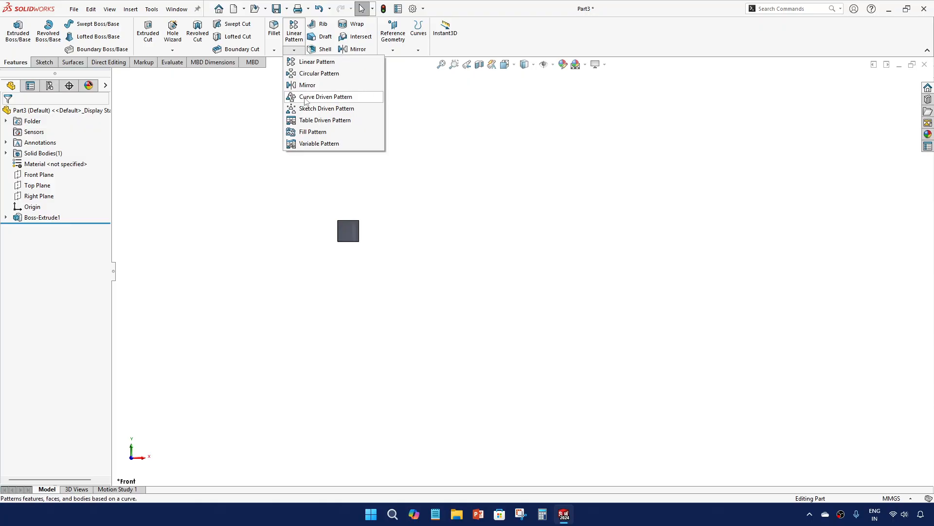
pyautogui.click(312, 121)
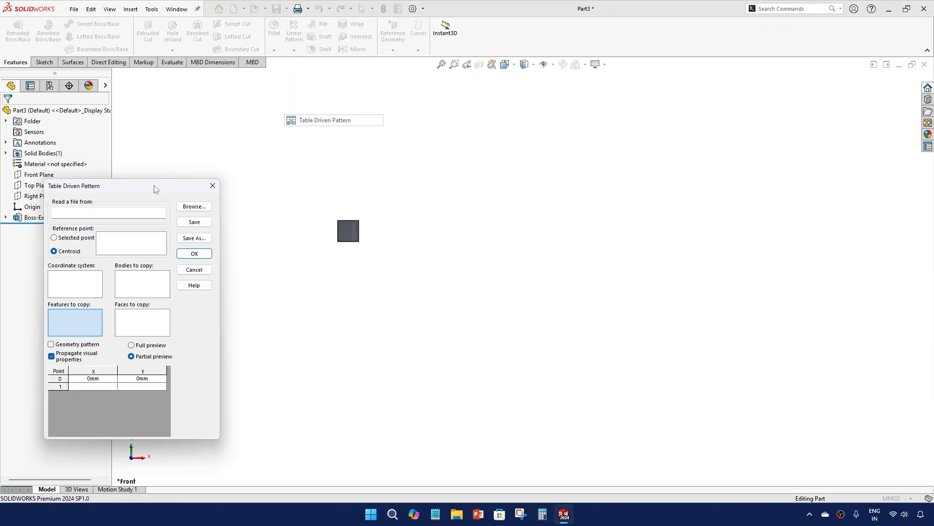
pyautogui.moveTo(155, 186); pyautogui.dragTo(233, 184)
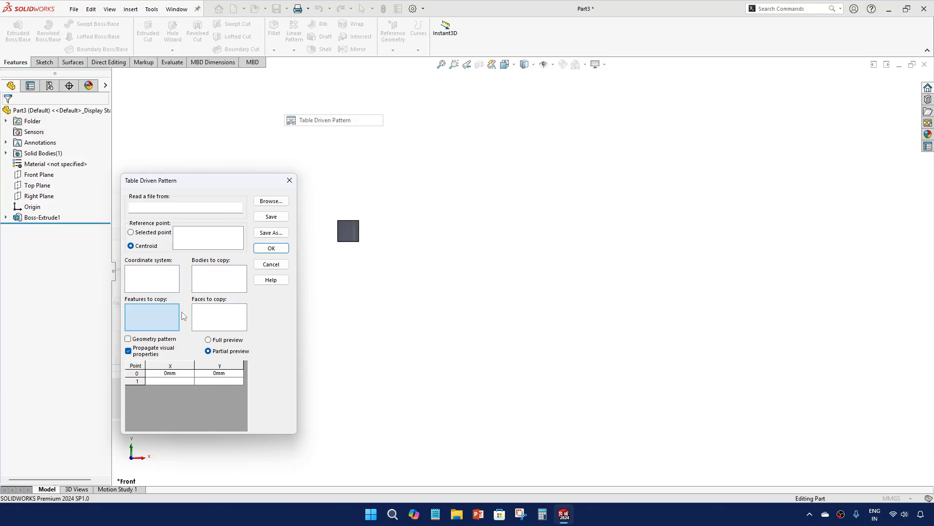
pyautogui.click(209, 281)
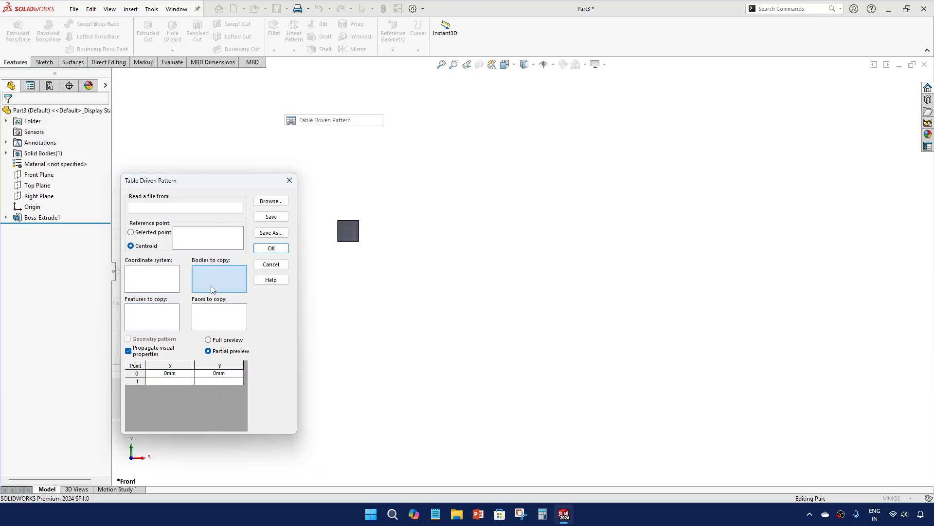
pyautogui.click(345, 232)
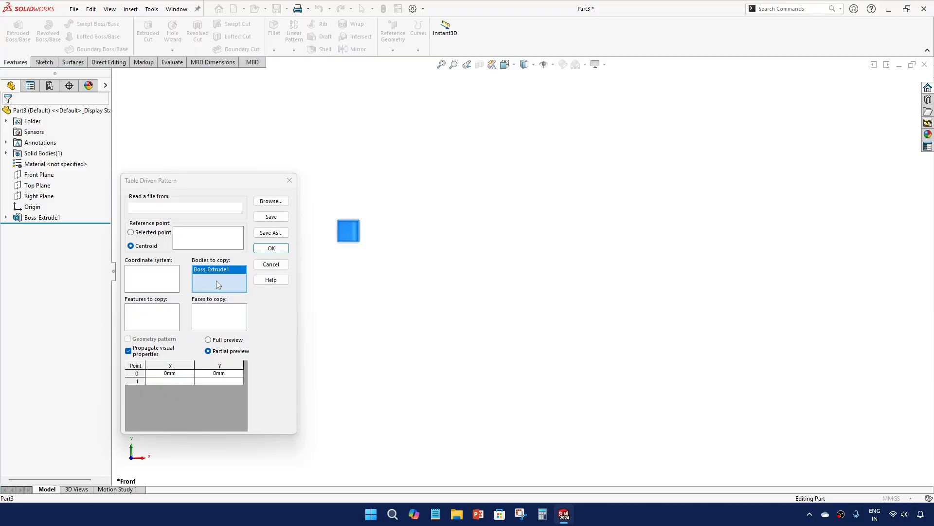
pyautogui.click(160, 282)
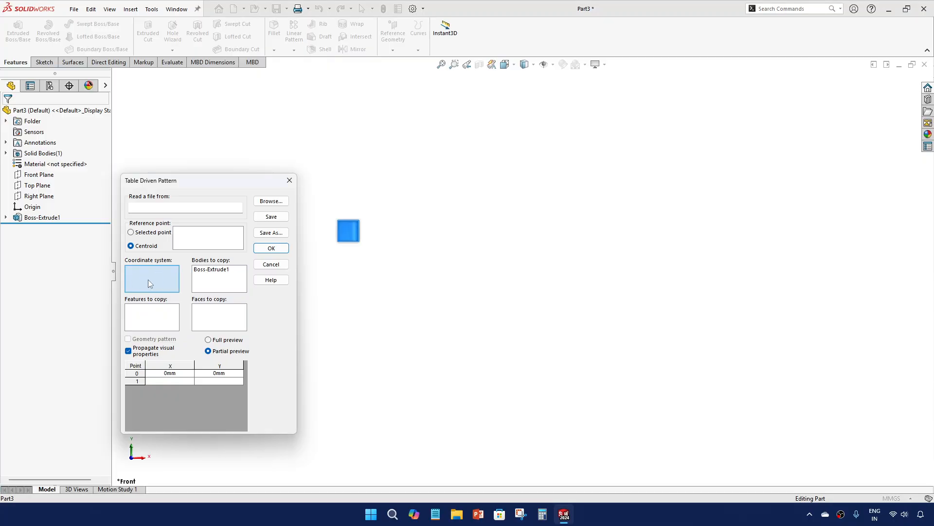
pyautogui.click(290, 180)
# - Create a reference coordinate system at the part origin with the default orientation
pyautogui.click(393, 50)
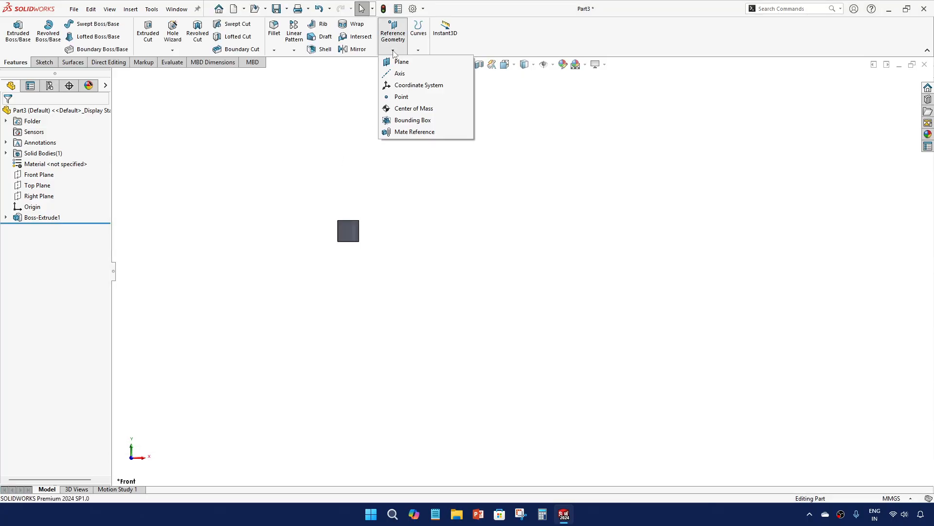
pyautogui.click(401, 89)
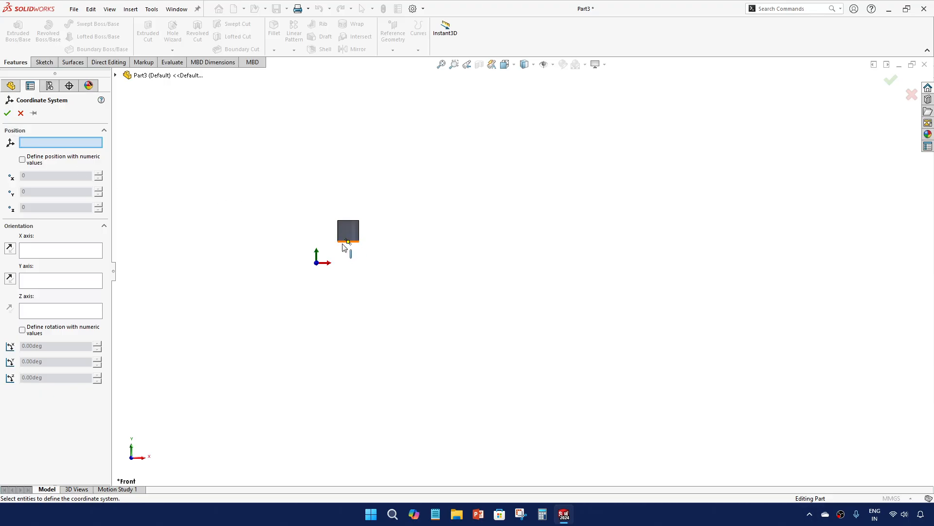
pyautogui.click(7, 113)
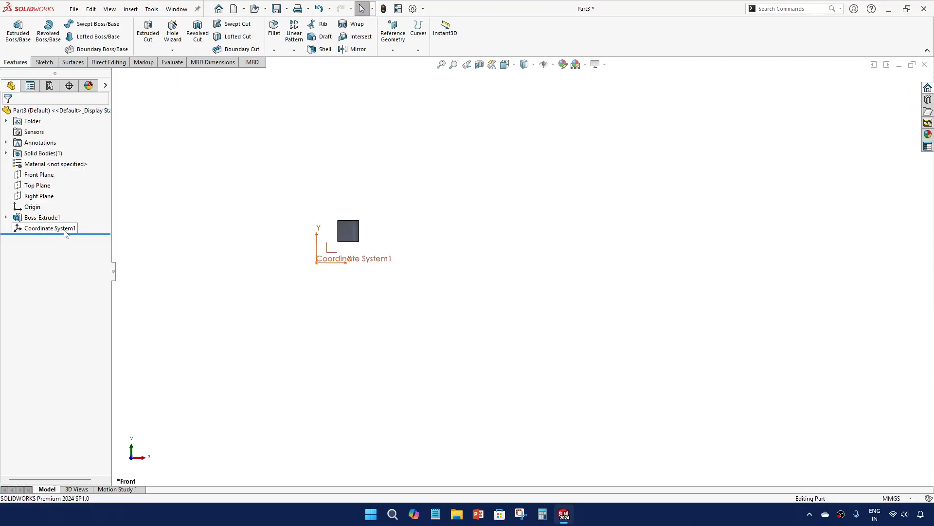
pyautogui.scroll(-4, 307, 248)
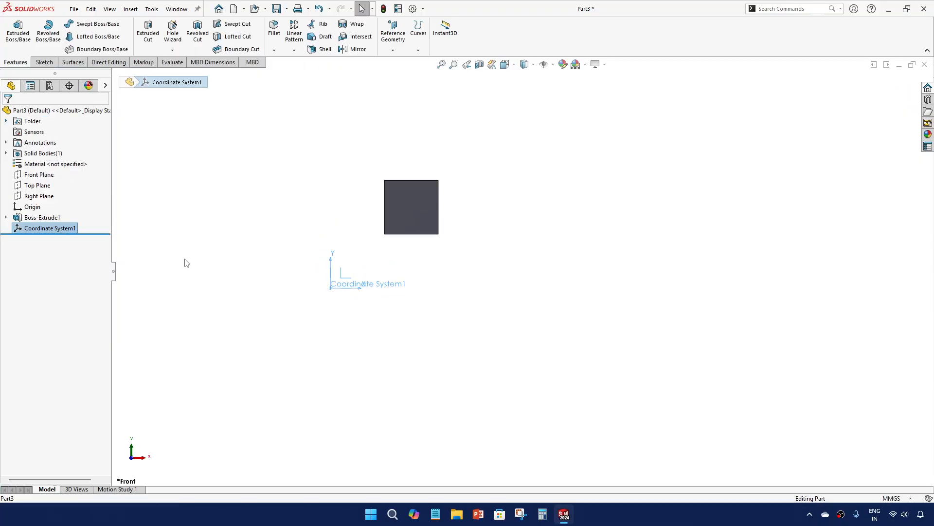
pyautogui.click(236, 183)
# - Start a Table Driven Pattern with the cube as the body to copy and Coordinate System1 as its coordinate system
pyautogui.click(294, 50)
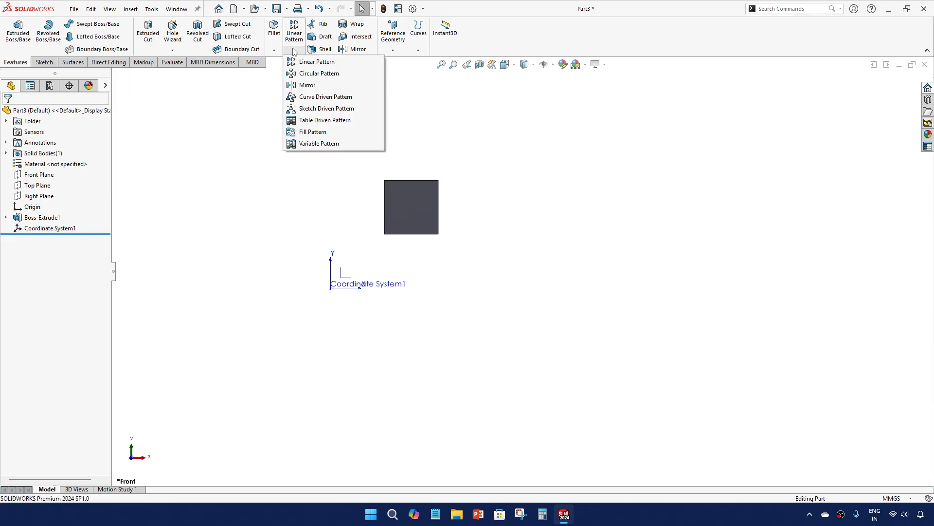
pyautogui.click(311, 122)
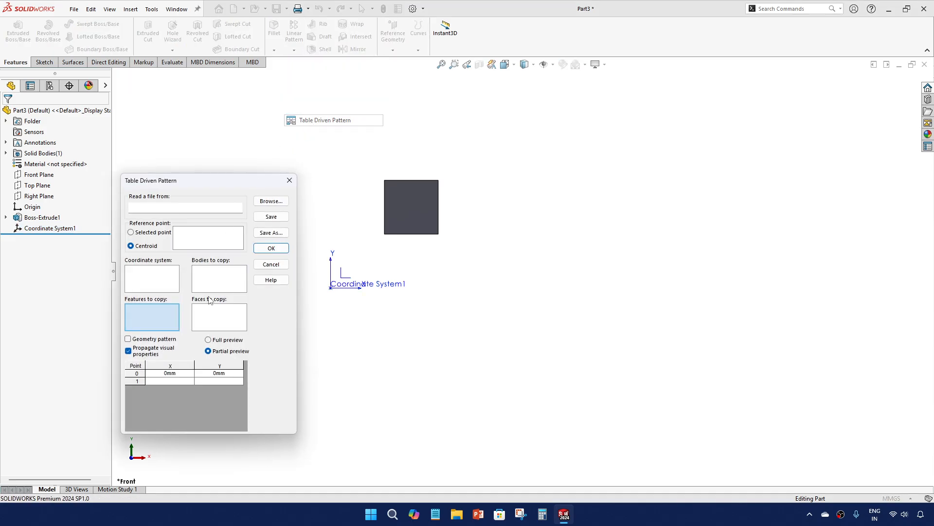
pyautogui.click(217, 281)
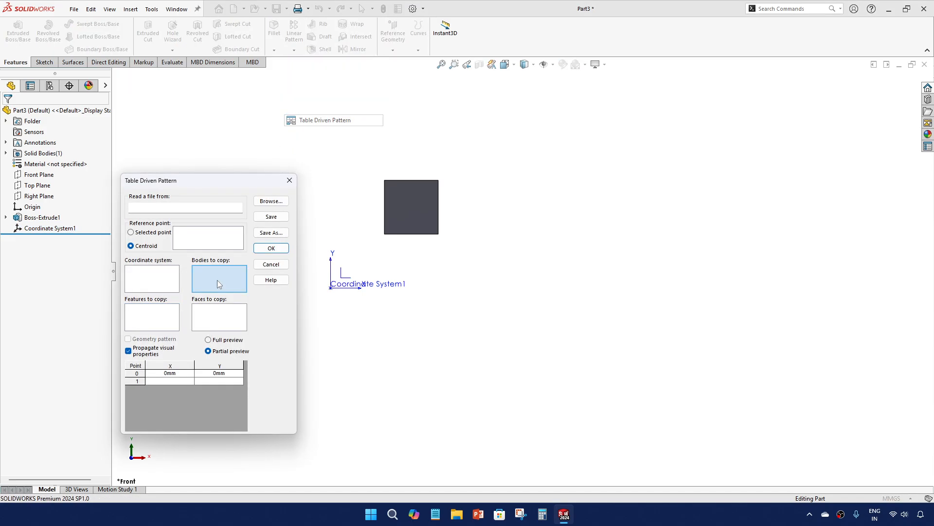
pyautogui.click(414, 210)
pyautogui.click(151, 281)
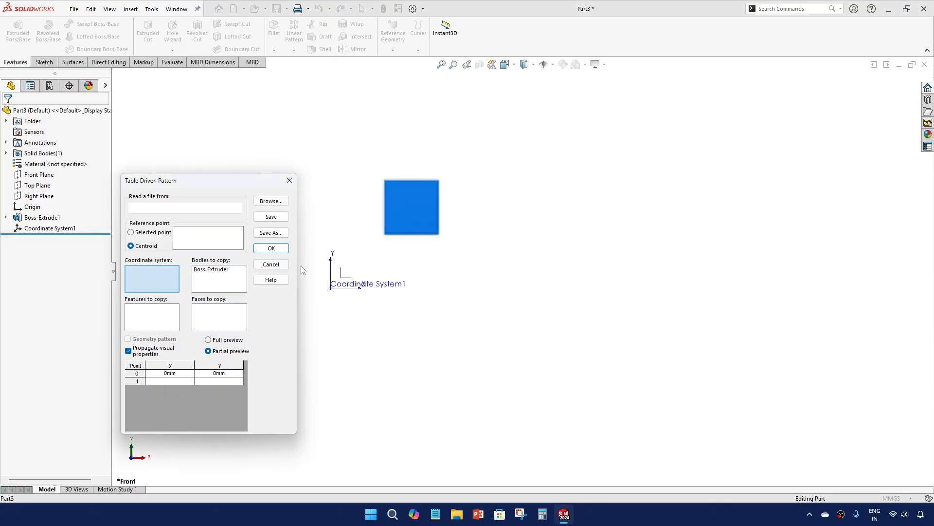
pyautogui.click(337, 288)
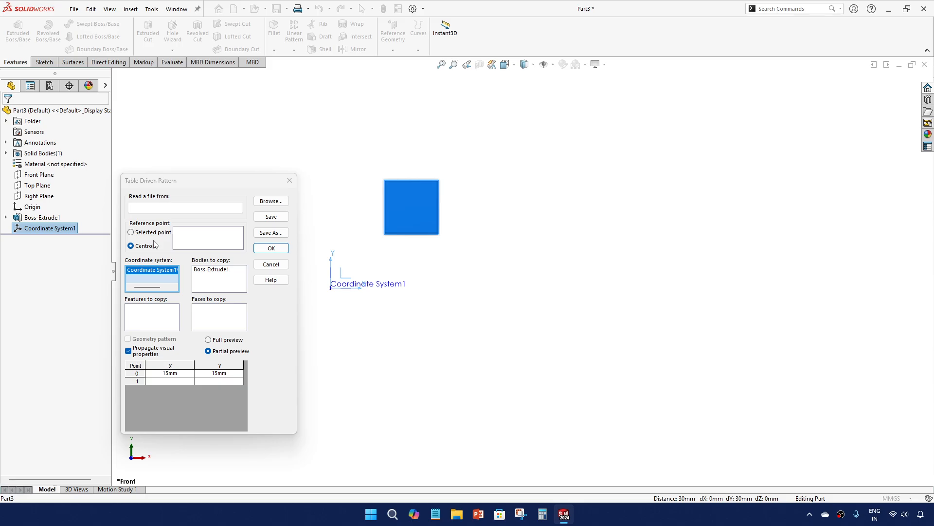
# - Set the table pattern's reference point to the cube's lower-left vertex, briefly comparing it with the centroid option
pyautogui.click(131, 233)
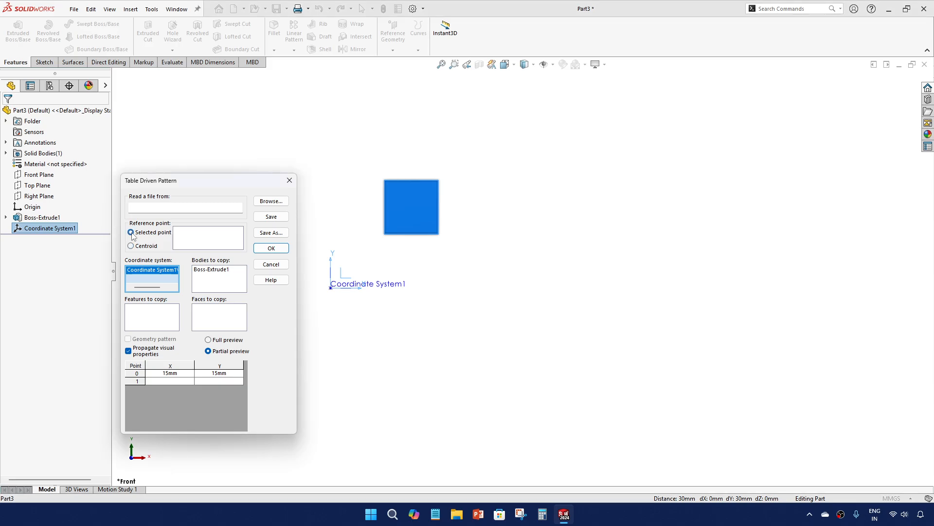
pyautogui.click(385, 234)
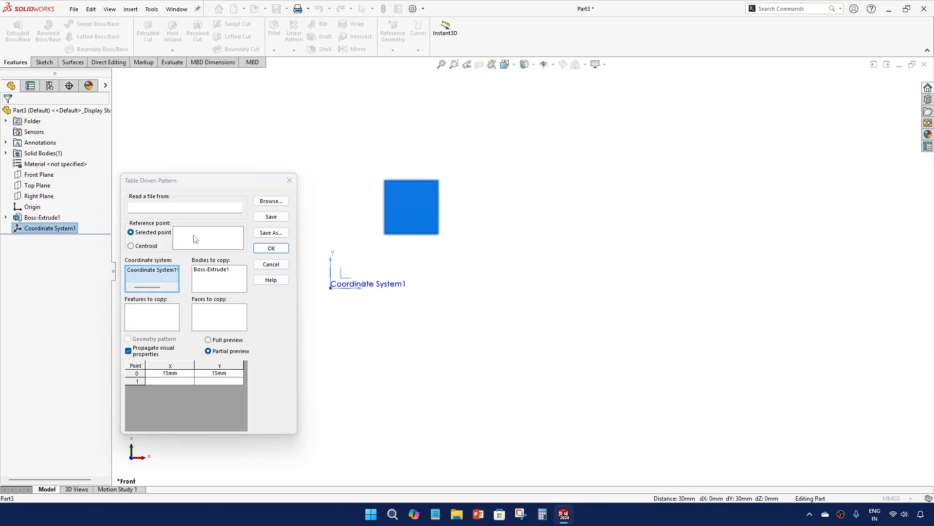
pyautogui.click(191, 238)
pyautogui.click(385, 234)
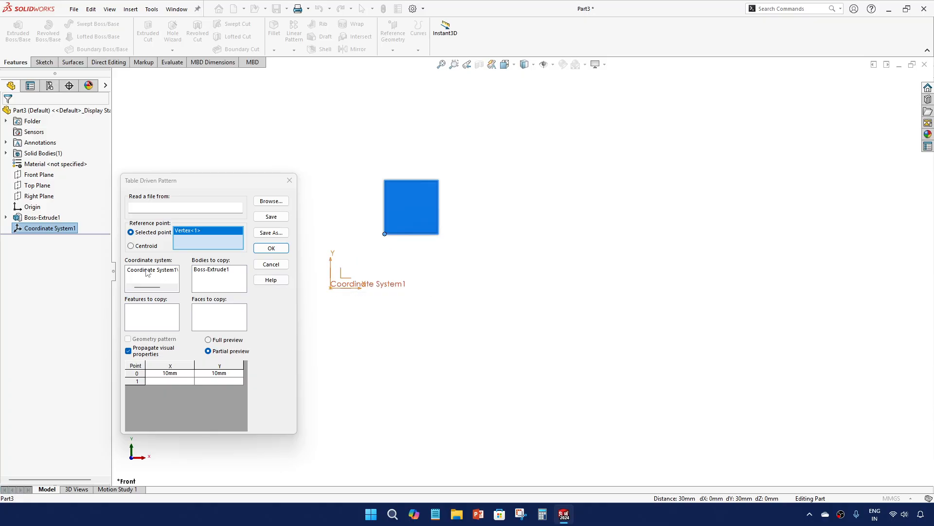
pyautogui.click(132, 248)
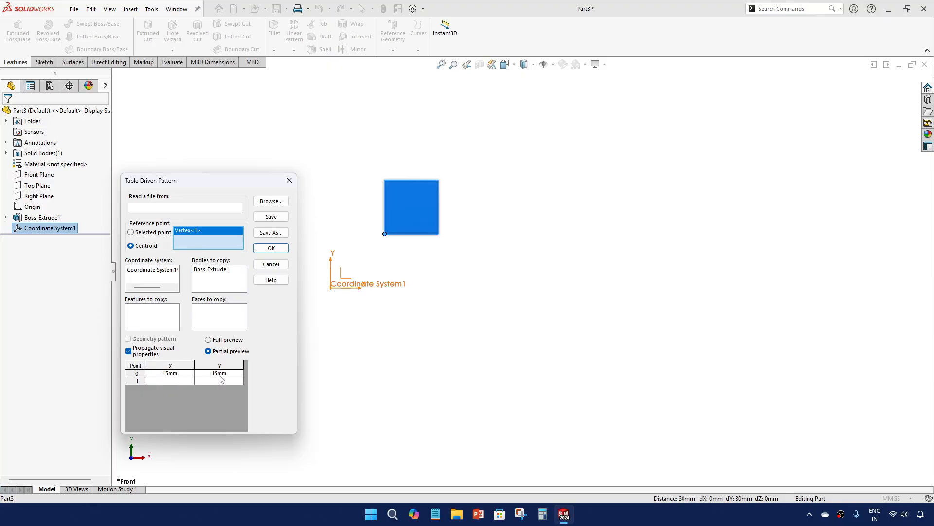
pyautogui.click(131, 234)
pyautogui.scroll(5, 388, 310)
pyautogui.scroll(-2, 580, 210)
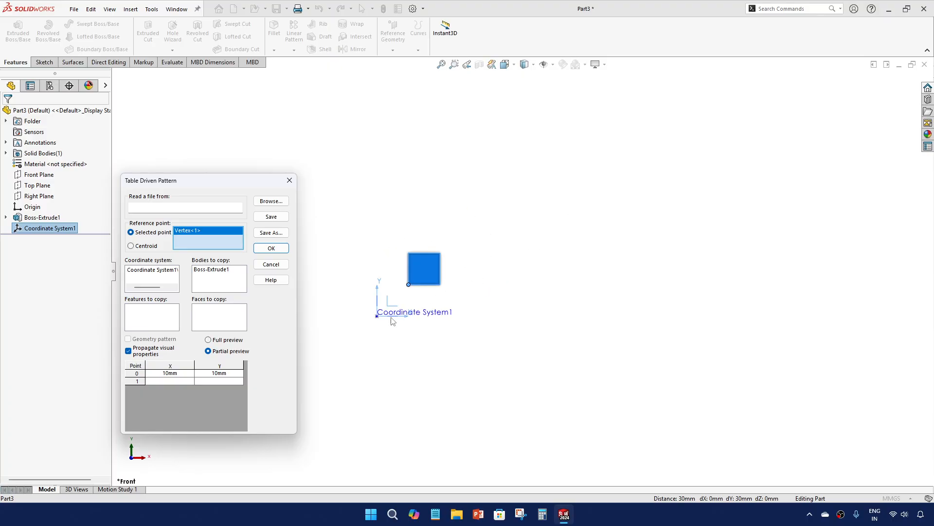
# - Add two pattern points to the table: point 1 at X 0, Y 0 mm and point 2 at X 50, Y 60 mm
pyautogui.doubleClick(170, 380)
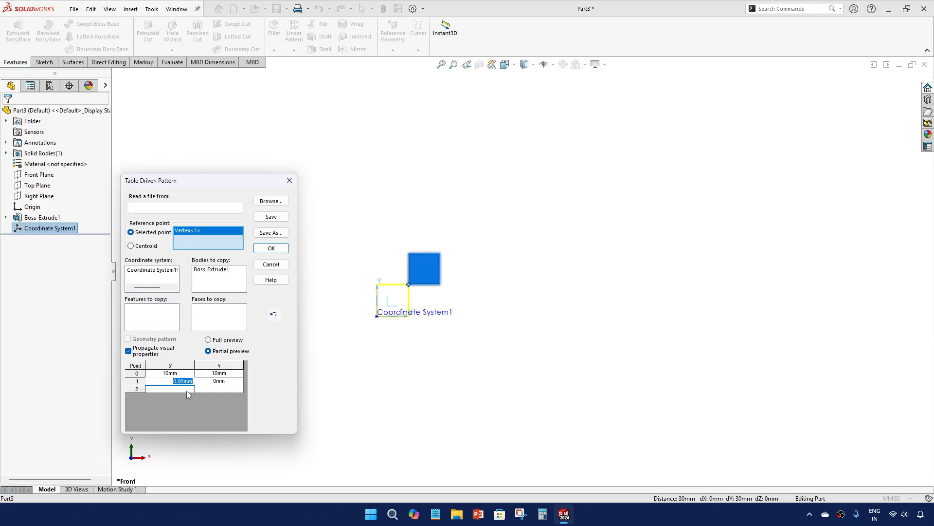
pyautogui.click(179, 390)
pyautogui.click(178, 389)
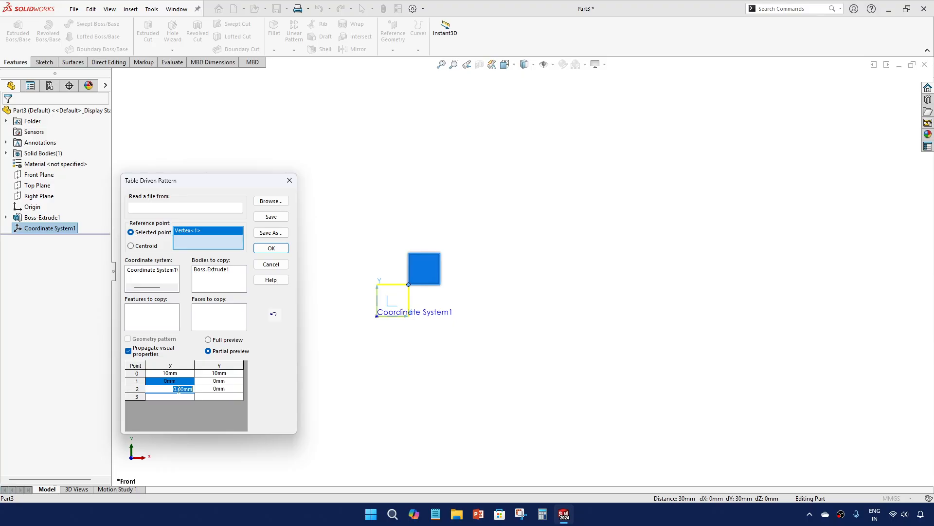
pyautogui.write('50')
pyautogui.click(220, 391)
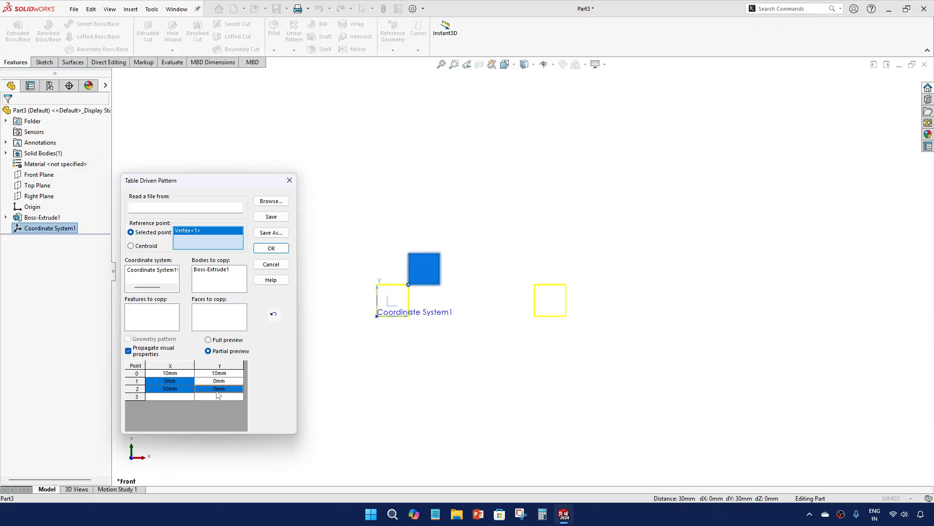
pyautogui.write('60')
pyautogui.press('Return')
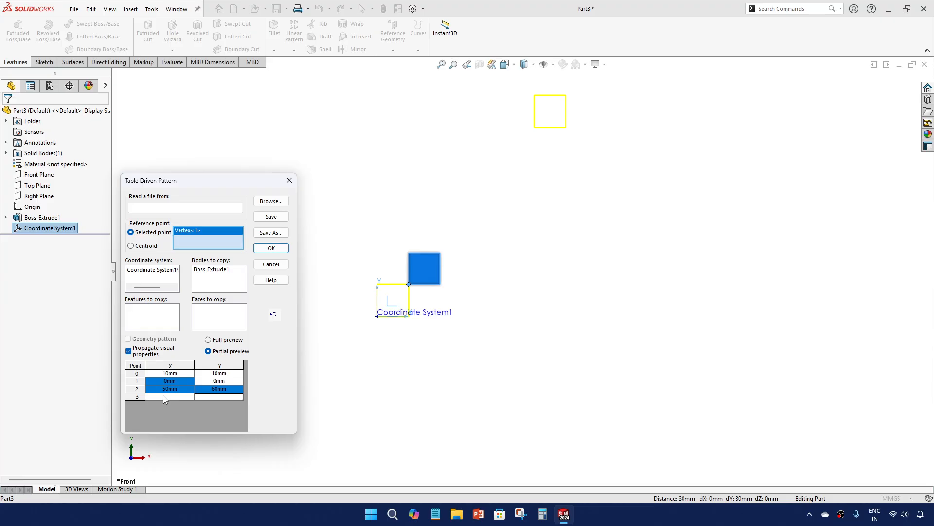
# - Add point 3 at X 100, Y 20 mm and create the table-driven pattern
pyautogui.click(181, 397)
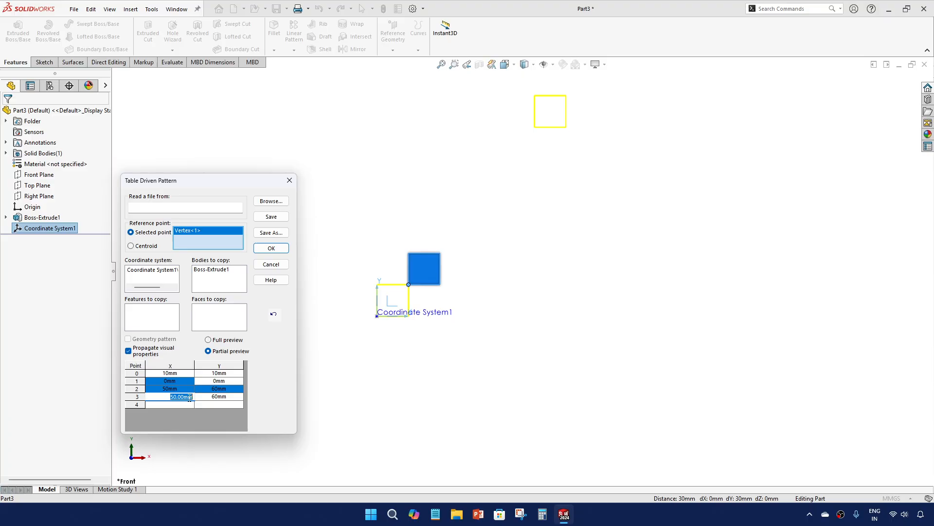
pyautogui.write('100')
pyautogui.press('Tab')
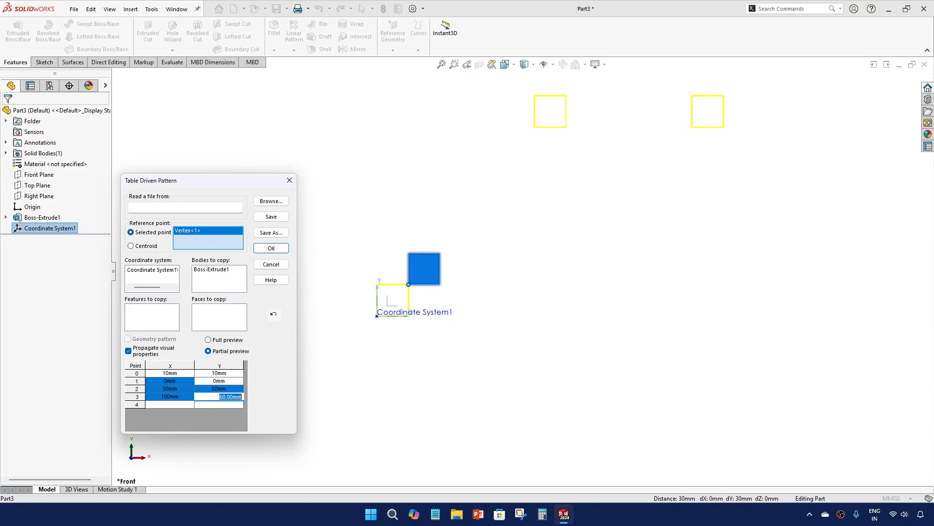
pyautogui.write('20')
pyautogui.press('Return')
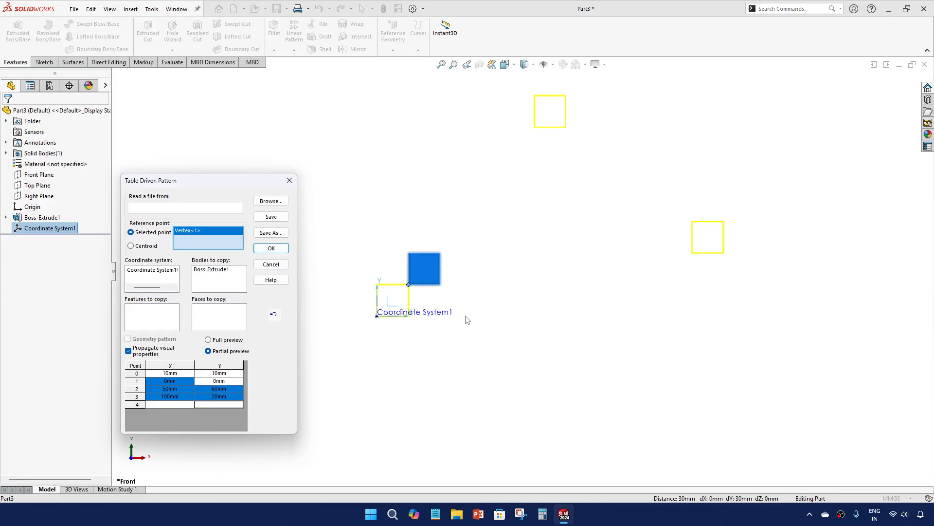
pyautogui.scroll(2, 467, 320)
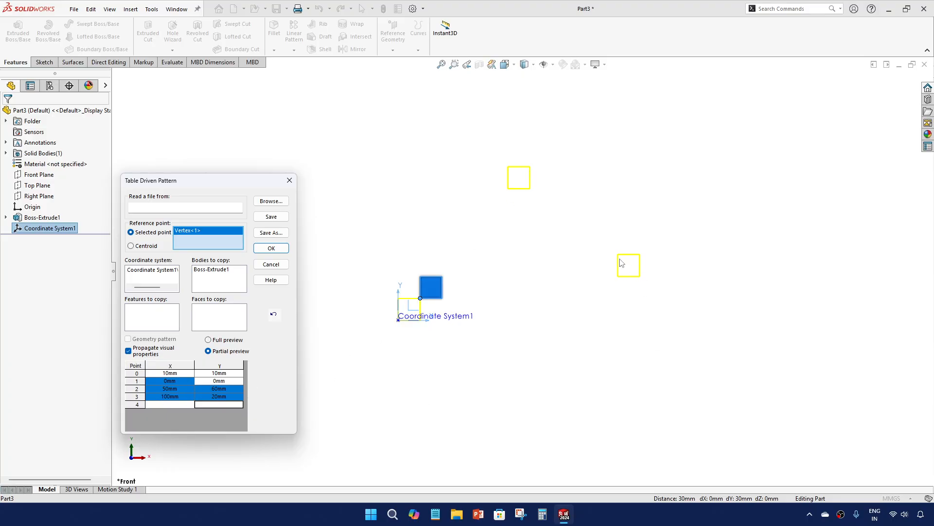
pyautogui.click(271, 247)
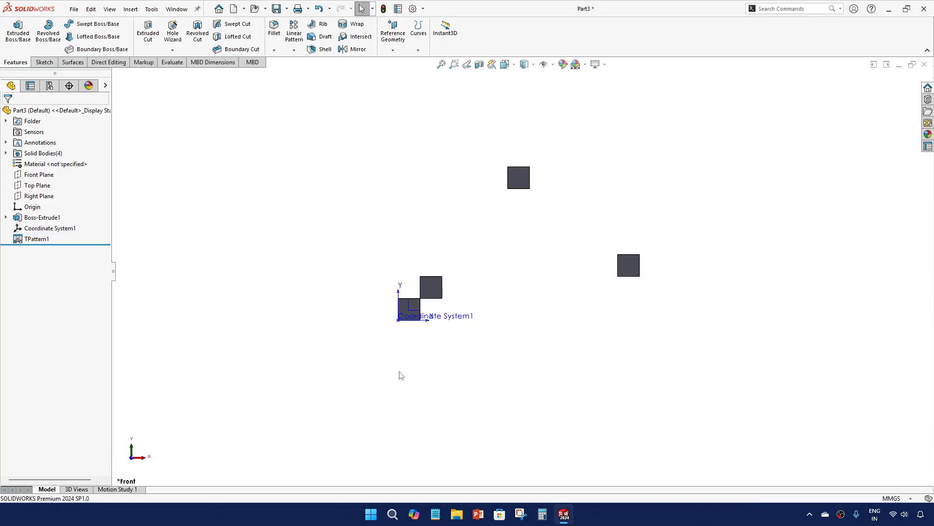
# - View the patterned cubes at an angle, then reopen the table-driven pattern's definition to review its settings and close it
pyautogui.scroll(-3, 535, 242)
pyautogui.moveTo(519, 290); pyautogui.dragTo(511, 344, button='middle')
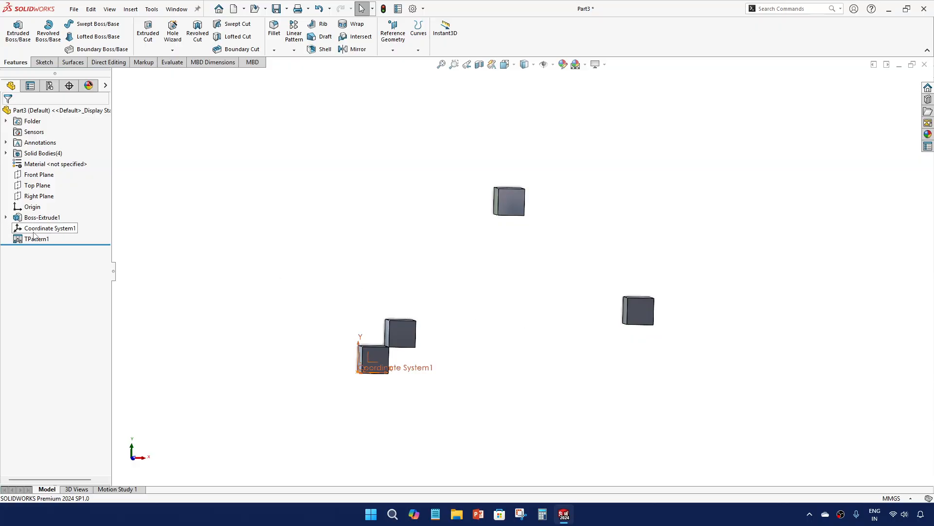
pyautogui.click(294, 52)
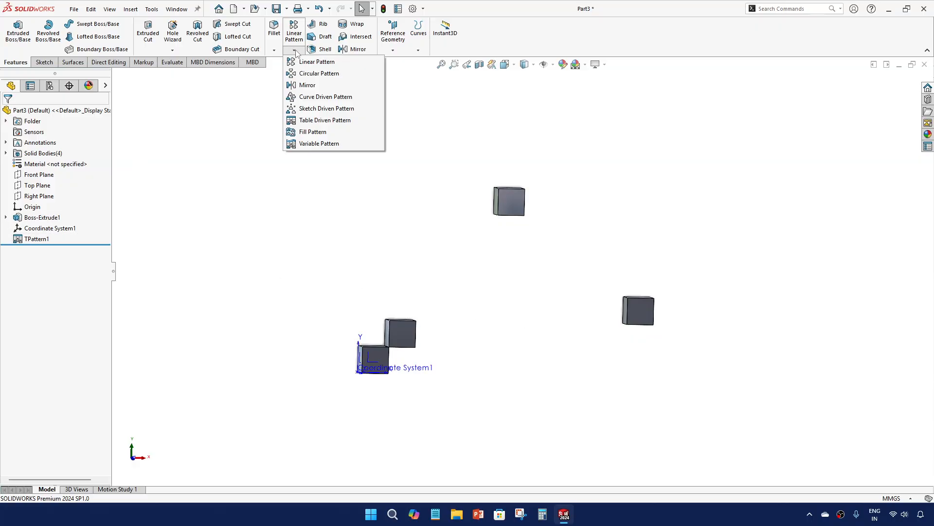
pyautogui.click(148, 248)
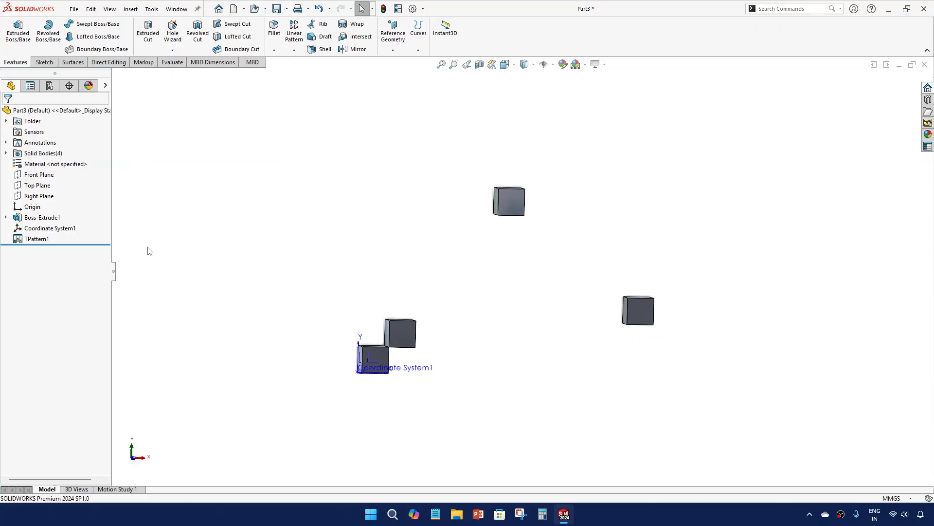
pyautogui.click(38, 239)
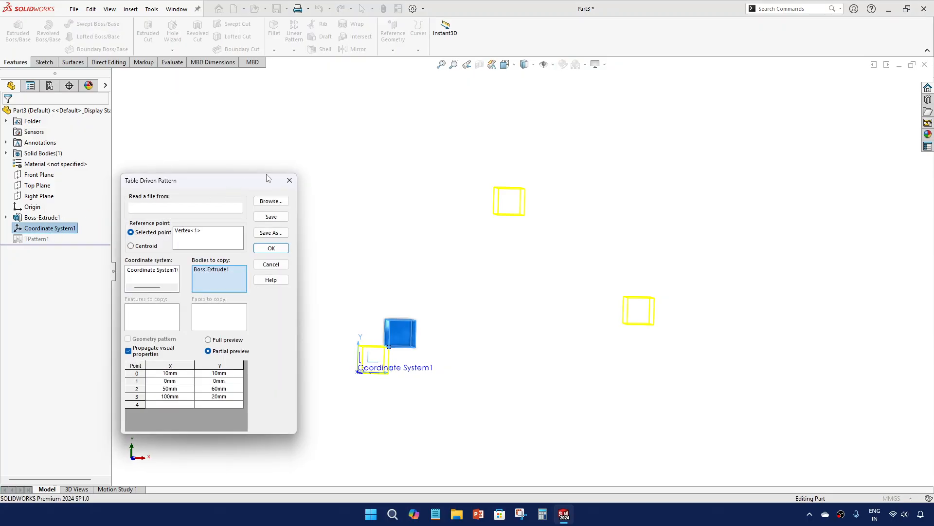
pyautogui.press('Return')
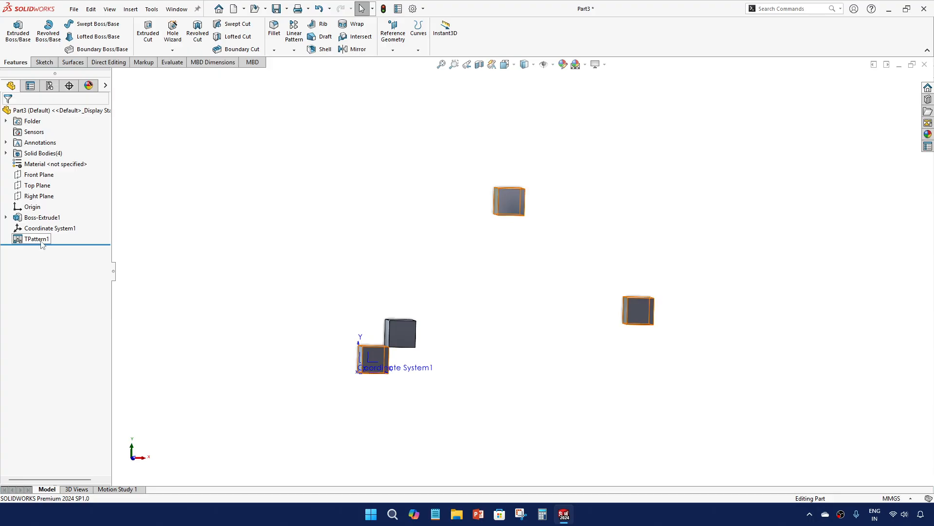
# - Delete the table-driven pattern and the reference coordinate system, keeping only the cube
pyautogui.click(42, 243)
pyautogui.press('Delete')
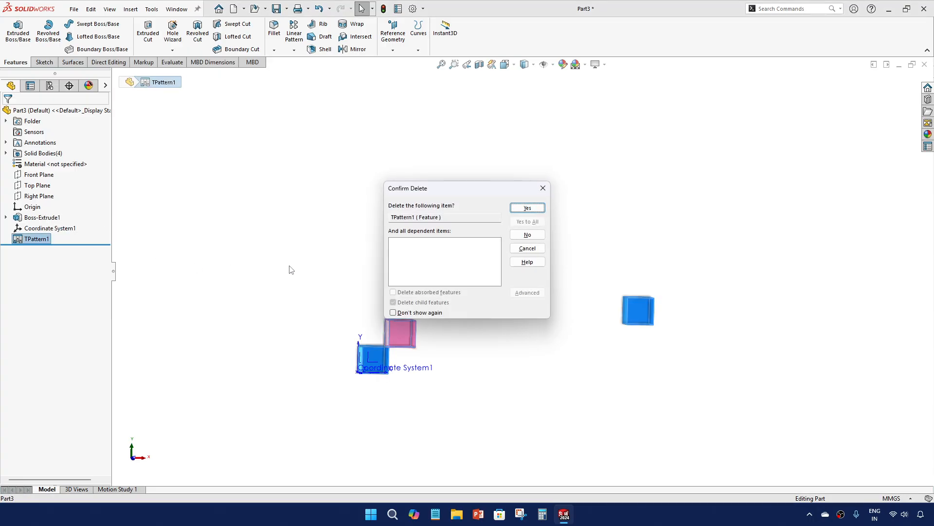
pyautogui.click(523, 209)
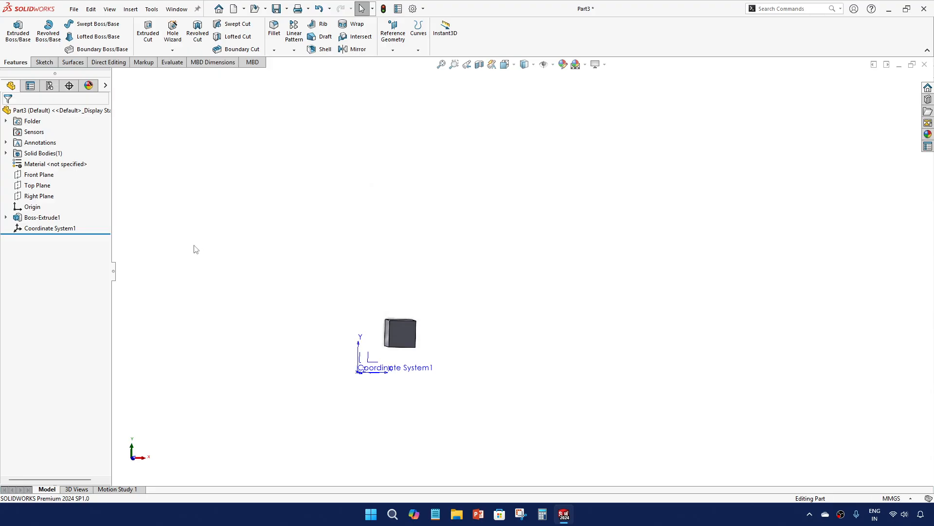
pyautogui.click(62, 228)
pyautogui.press('Delete')
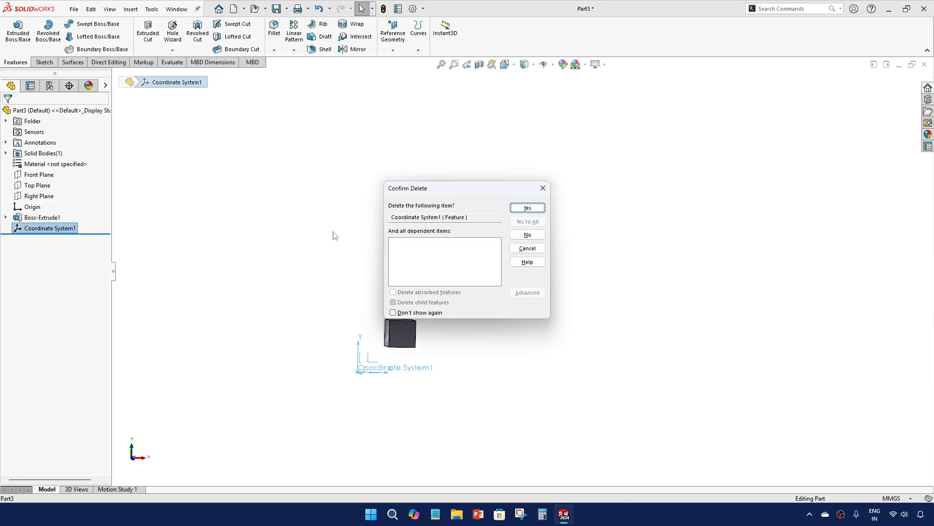
pyautogui.click(528, 208)
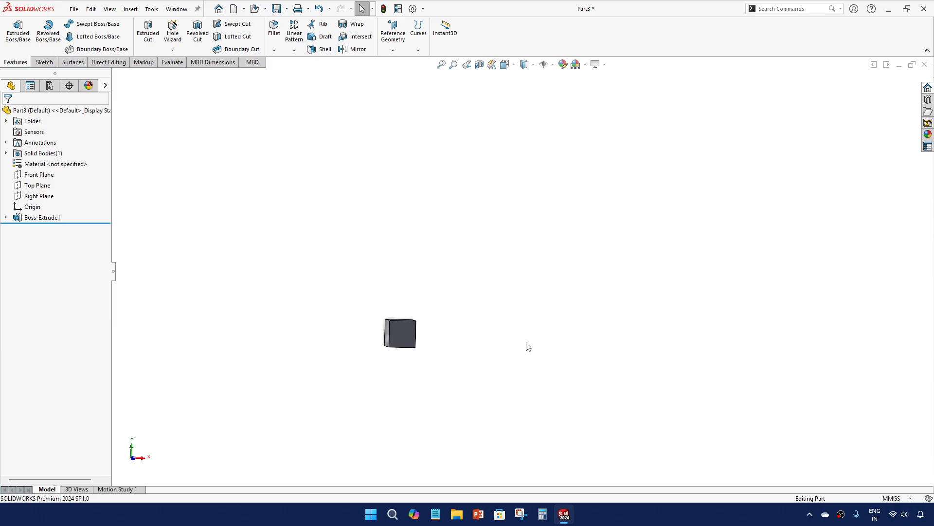
# - Orient the model to the Front view and start a new sketch on the Front Plane
pyautogui.press('space')
pyautogui.click(452, 339)
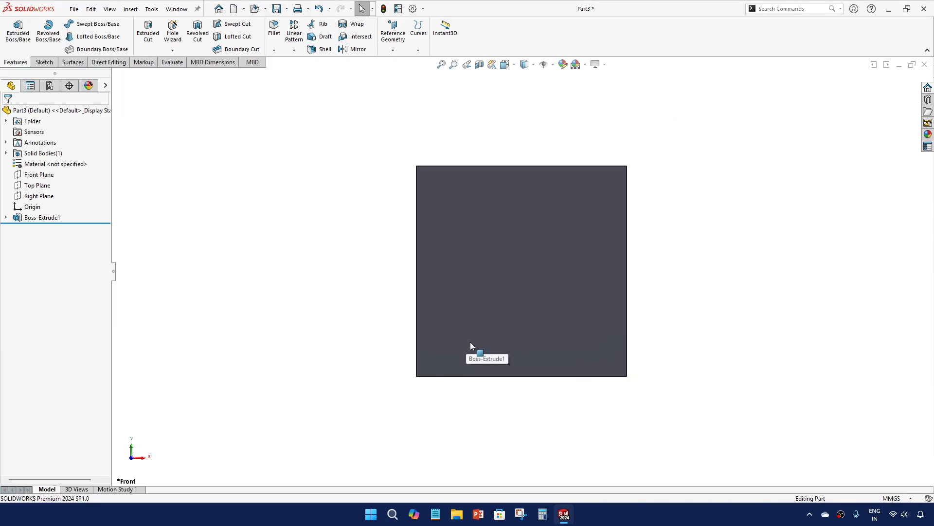
pyautogui.click(294, 50)
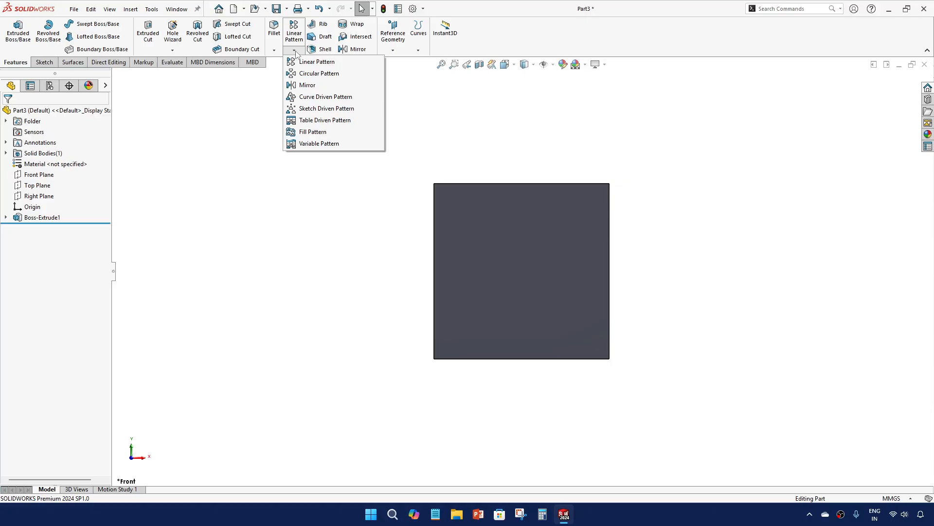
pyautogui.click(271, 261)
pyautogui.scroll(8, 279, 264)
pyautogui.scroll(-4, 738, 259)
pyautogui.scroll(3, 606, 271)
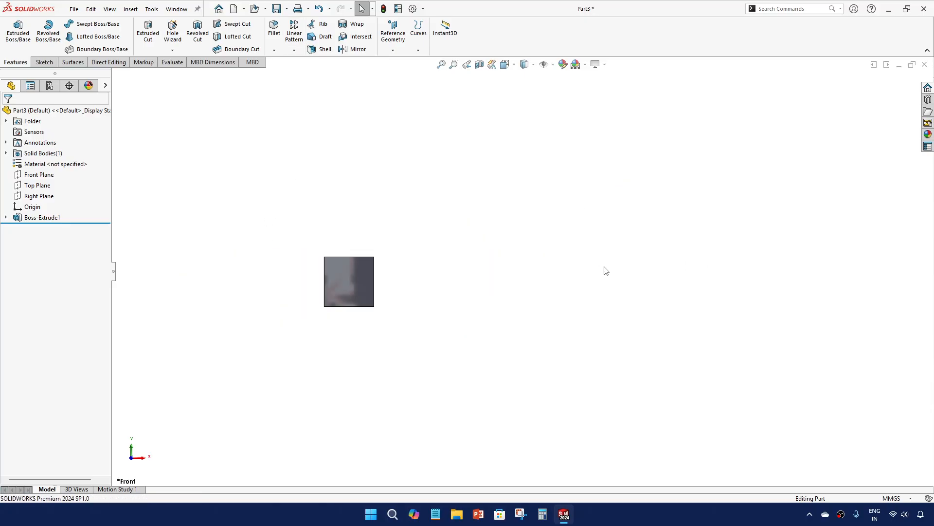
pyautogui.click(46, 61)
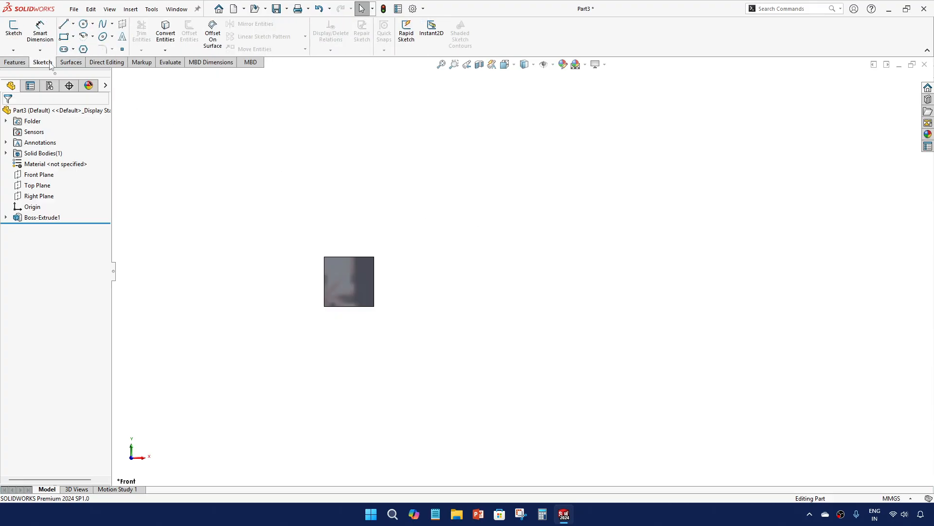
pyautogui.click(15, 30)
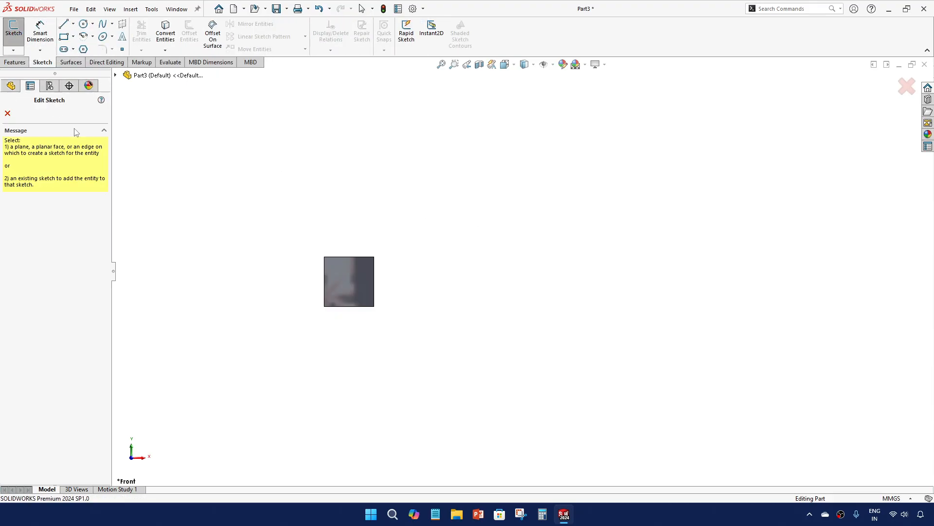
pyautogui.click(116, 75)
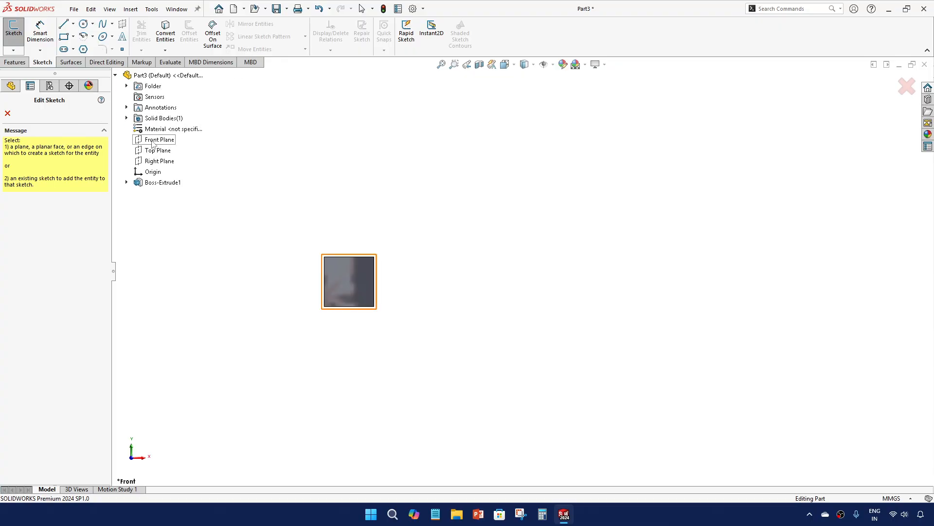
pyautogui.click(153, 140)
# - Sketch a circle of about 93 mm radius enclosing the cube and exit the sketch
pyautogui.scroll(-3, 779, 238)
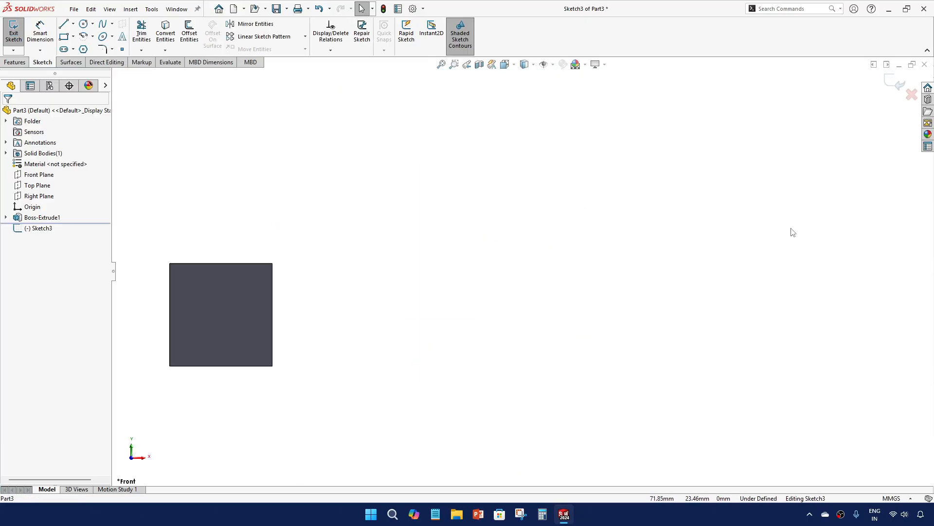
pyautogui.scroll(3, 235, 121)
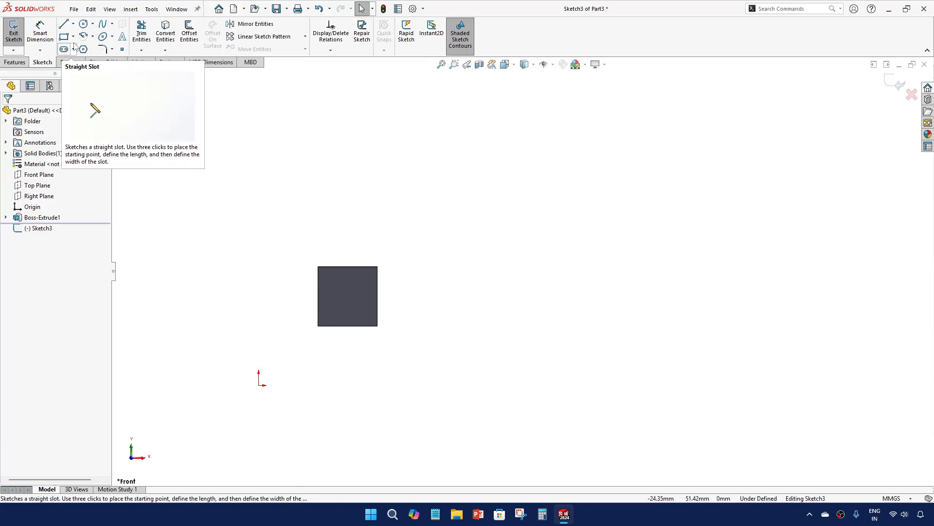
pyautogui.click(83, 23)
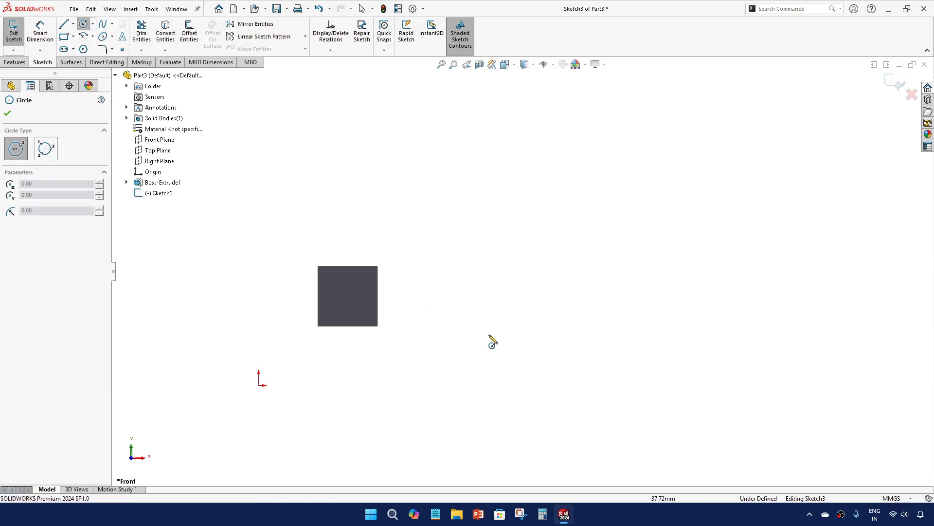
pyautogui.scroll(2, 458, 292)
pyautogui.click(490, 297)
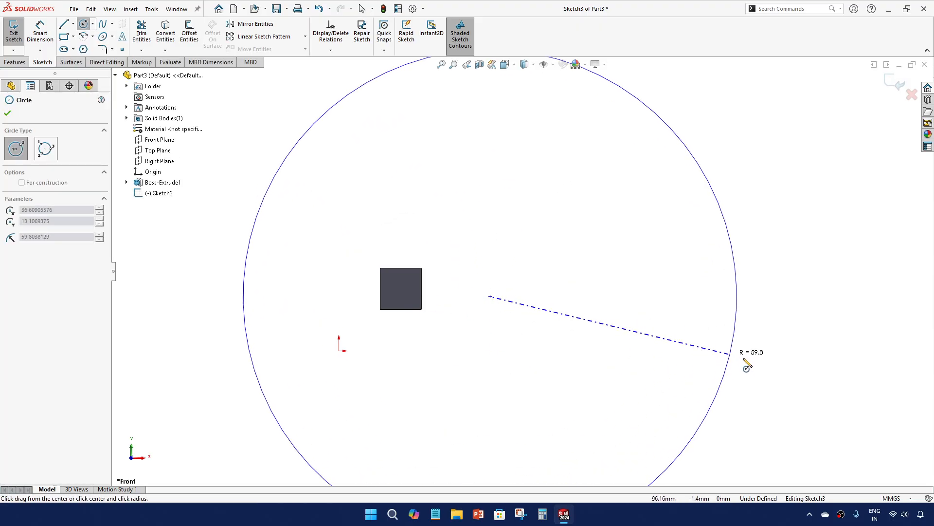
pyautogui.scroll(3, 691, 331)
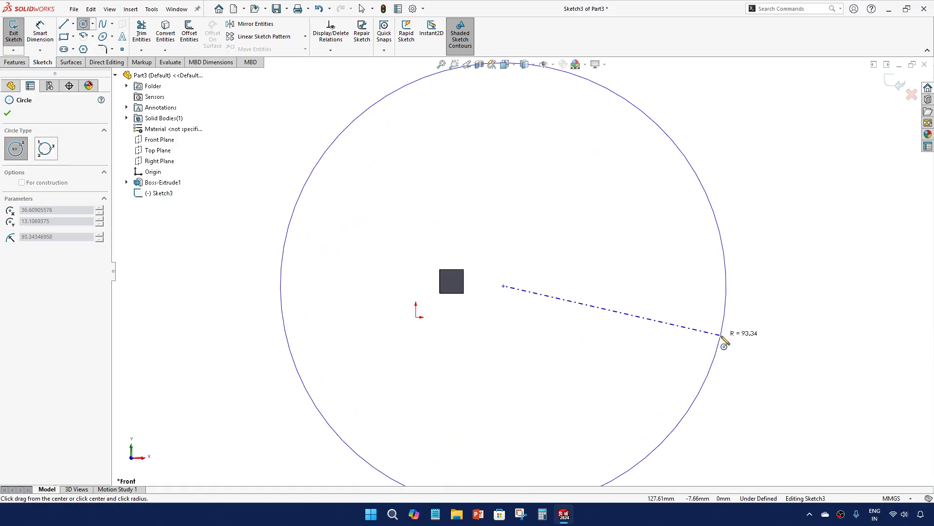
pyautogui.click(724, 341)
pyautogui.press('Escape')
pyautogui.press('f')
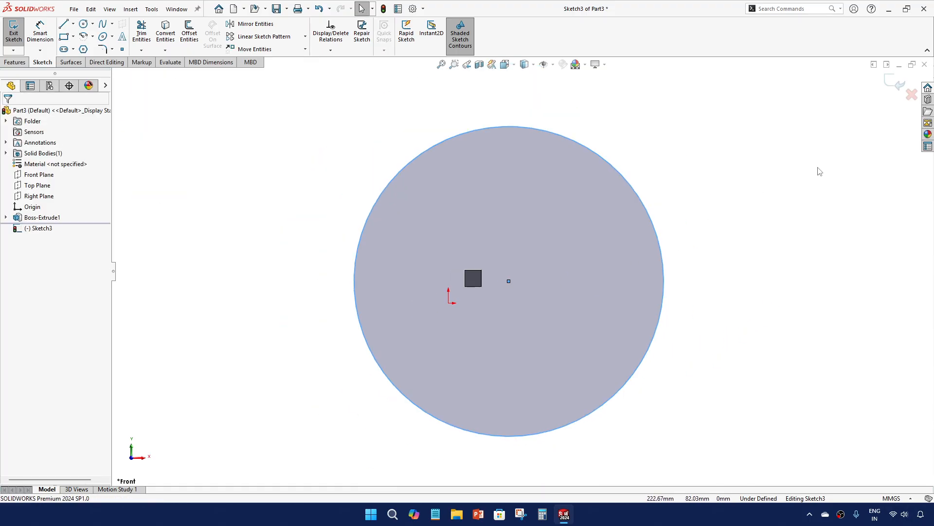
pyautogui.click(890, 86)
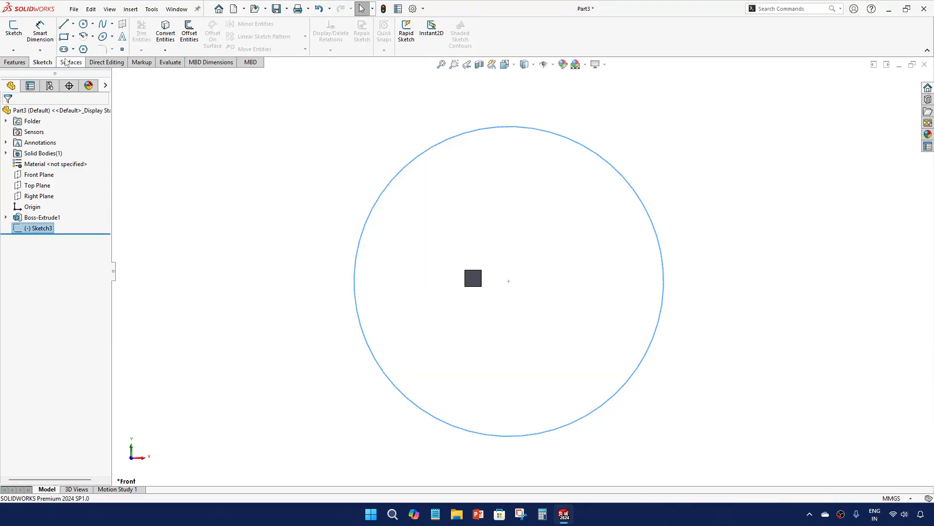
# - Start a Fill Pattern with the circle sketch as the fill boundary and the cube's top front edge as the pattern direction
pyautogui.click(14, 62)
pyautogui.click(294, 50)
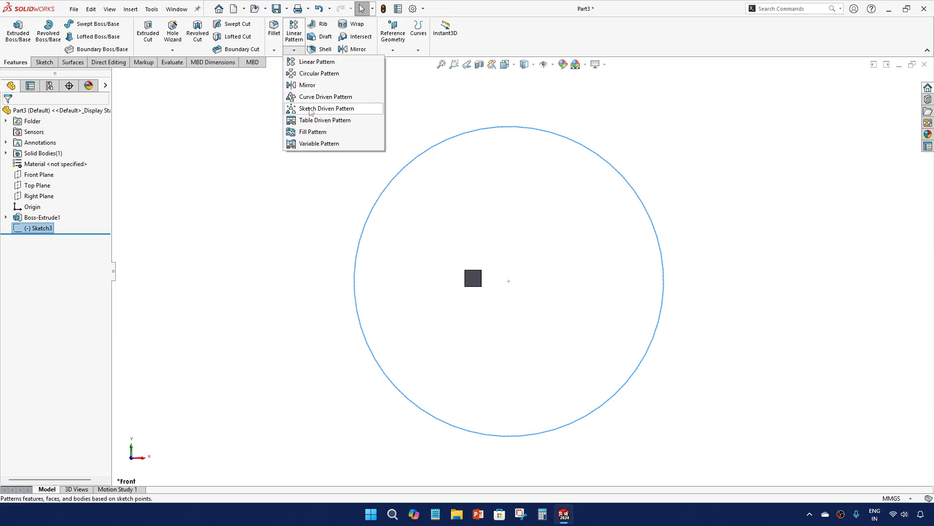
pyautogui.click(313, 132)
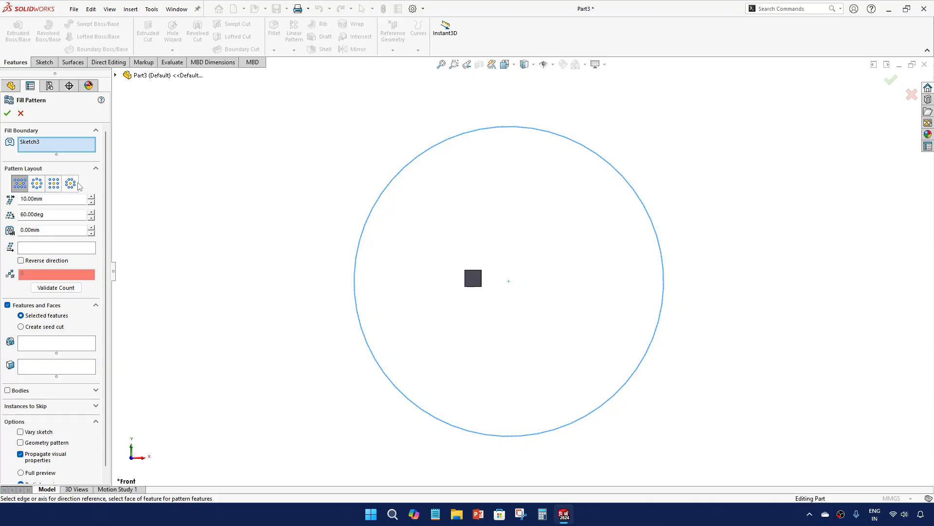
pyautogui.click(50, 249)
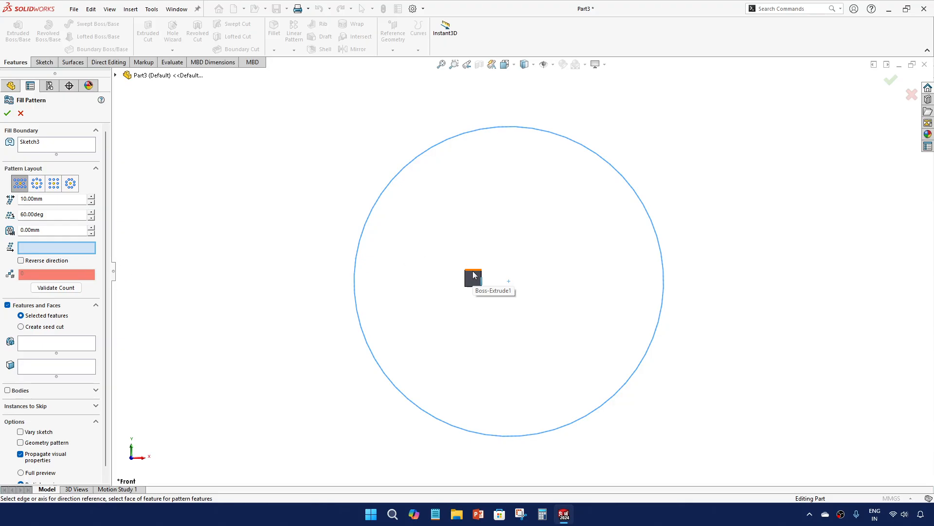
pyautogui.click(475, 271)
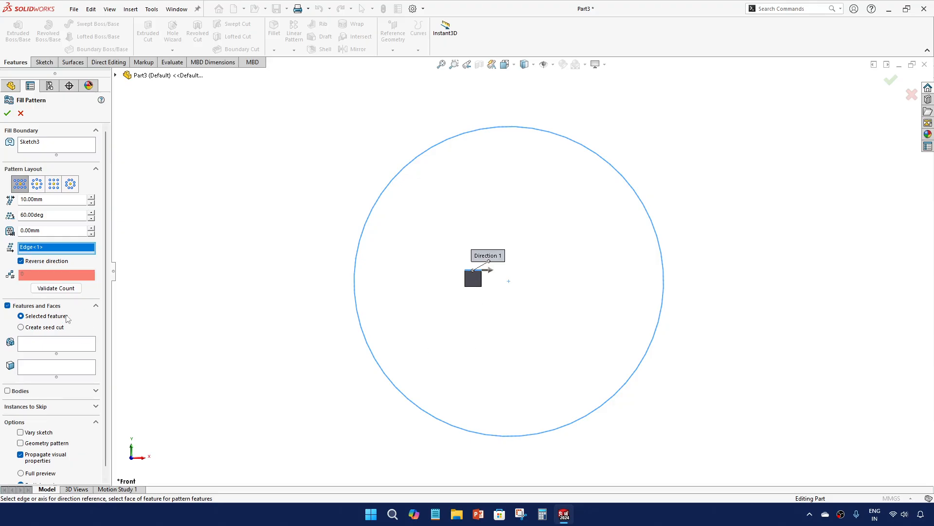
# - Pattern the cube as a solid body in the perforation layout at 10 mm spacing and 60°, and finish the Fill Pattern
pyautogui.click(70, 291)
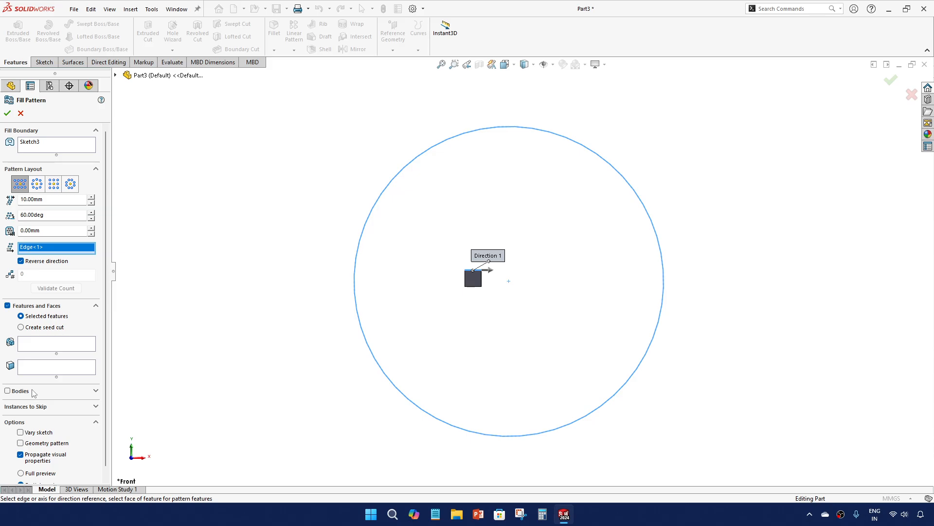
pyautogui.click(7, 391)
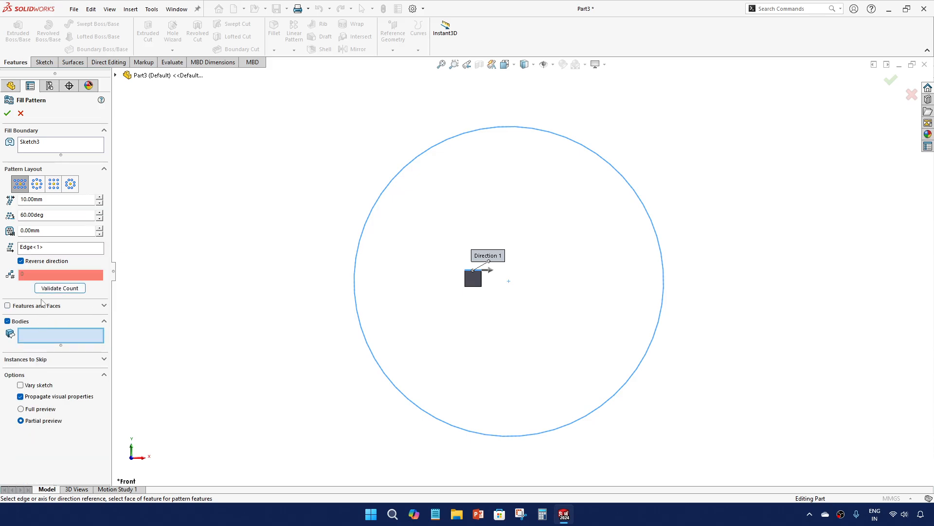
pyautogui.click(476, 282)
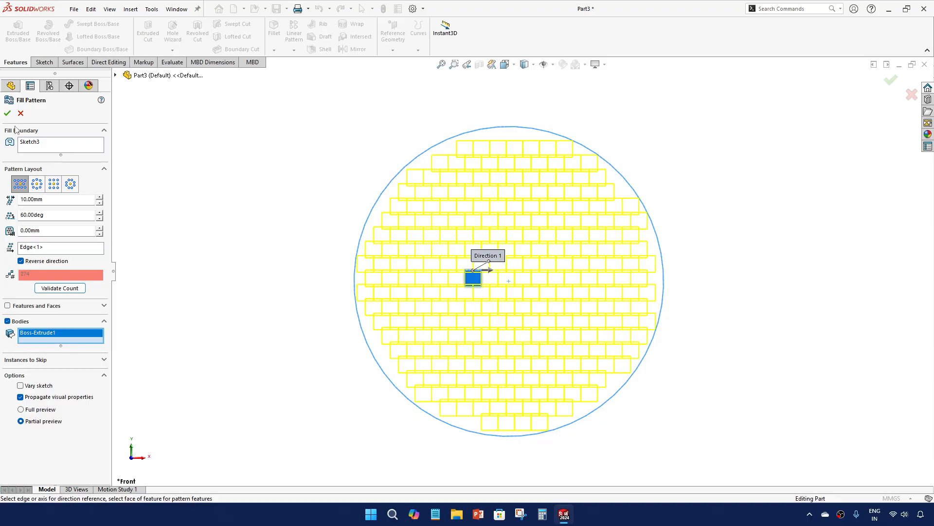
pyautogui.click(8, 113)
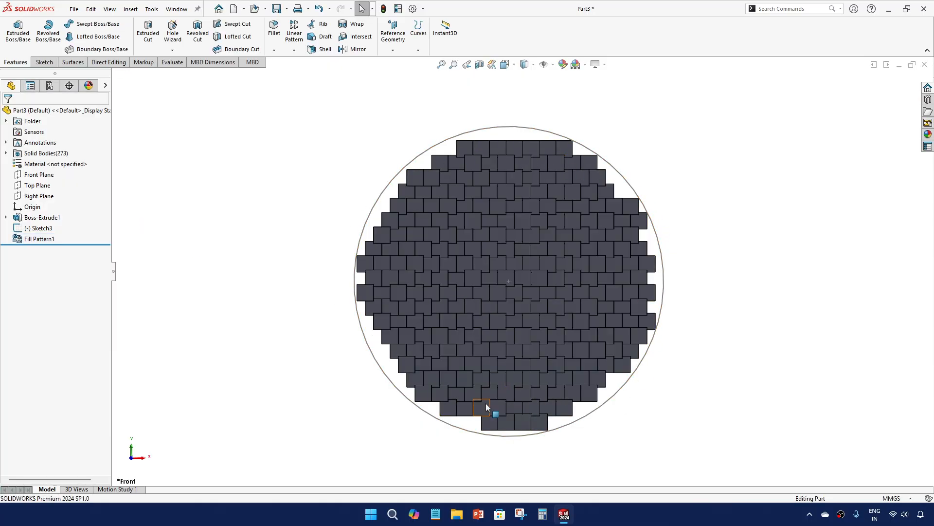
# - Edit the fill pattern and set its instance spacing to 20 mm
pyautogui.click(35, 239)
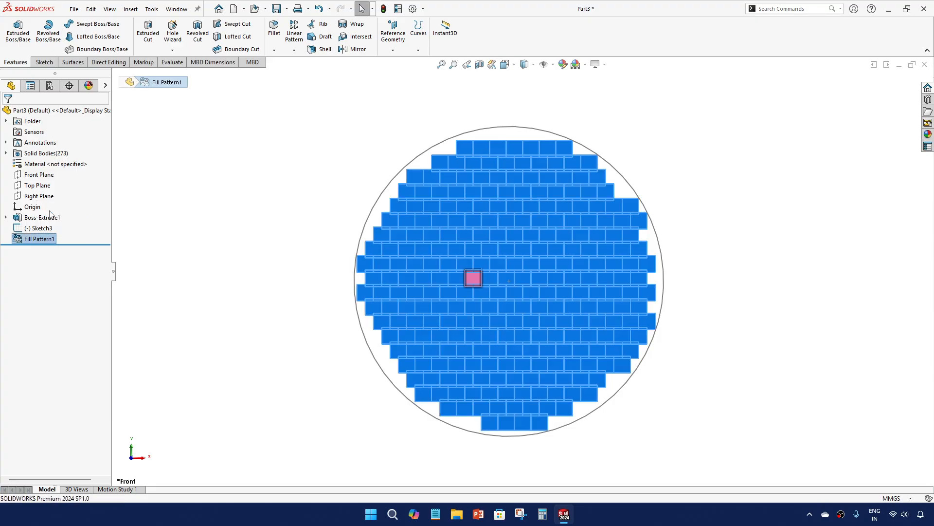
pyautogui.click(49, 211)
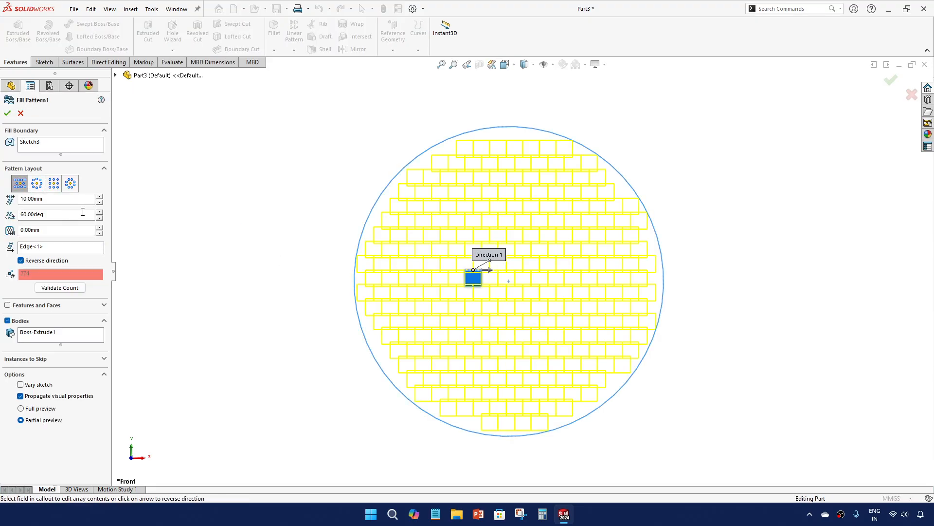
pyautogui.click(99, 197)
pyautogui.click(100, 197)
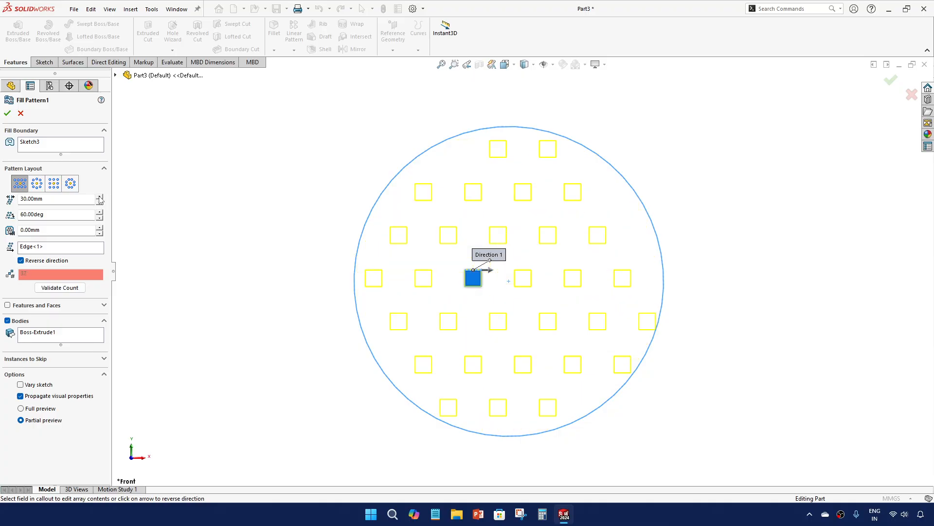
pyautogui.click(100, 203)
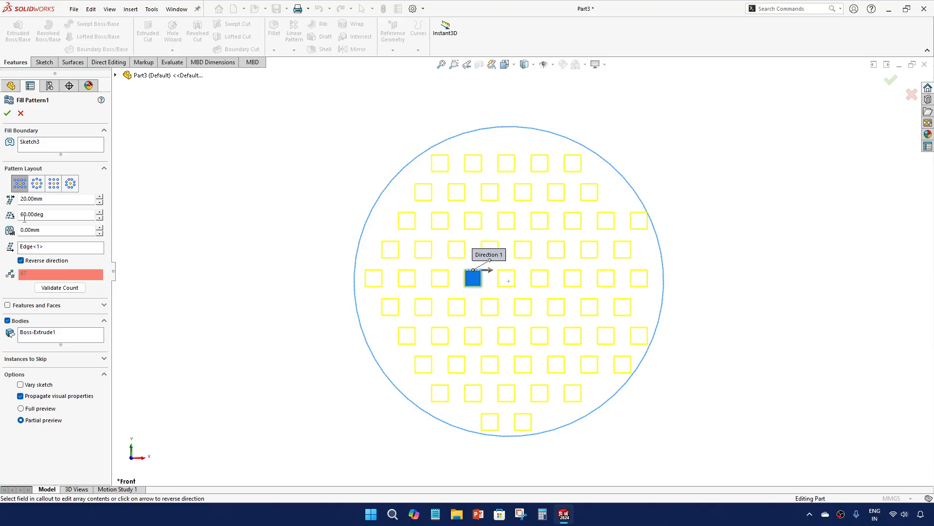
# - Try different stagger angles for the fill pattern and set the angle to 75°
pyautogui.click(99, 213)
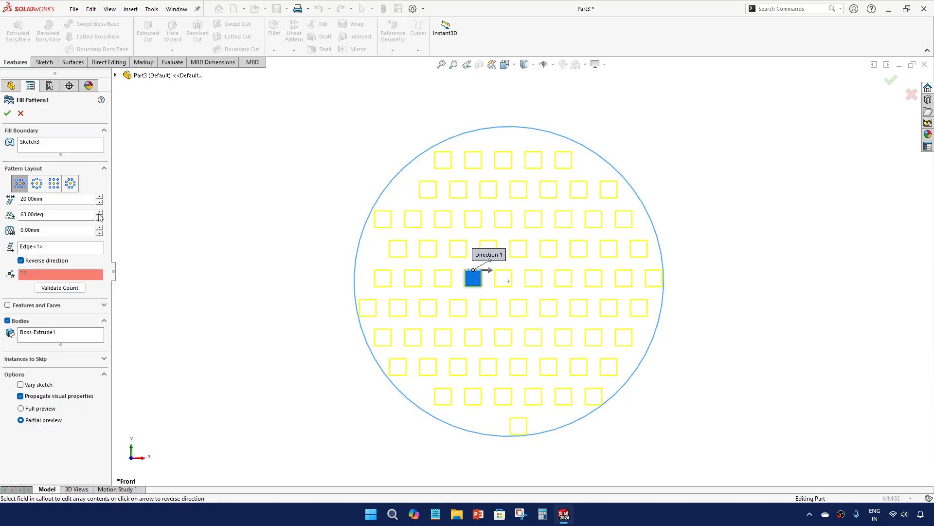
pyautogui.click(99, 213)
pyautogui.click(98, 213)
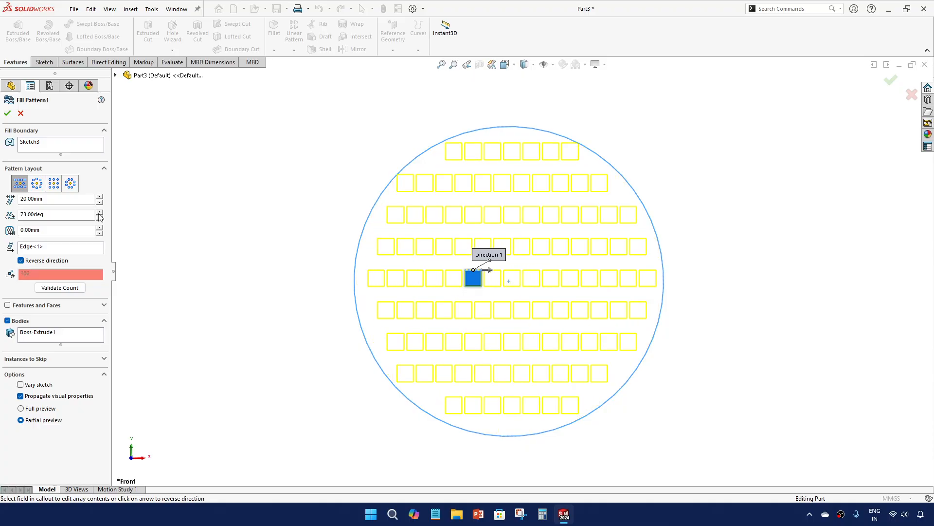
pyautogui.click(99, 213)
pyautogui.click(99, 213)
pyautogui.click(99, 213)
pyautogui.click(99, 214)
pyautogui.click(99, 213)
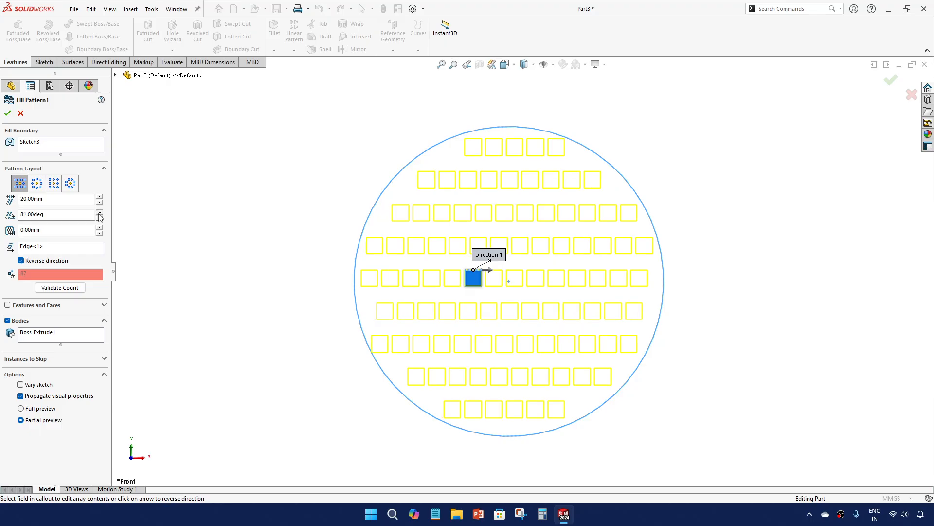
pyautogui.click(99, 213)
pyautogui.click(99, 213)
pyautogui.click(99, 213)
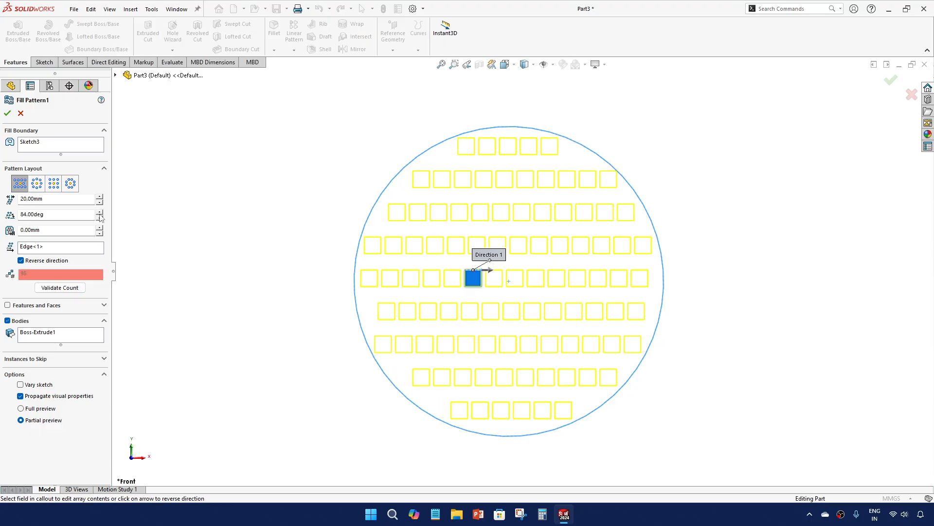
pyautogui.click(100, 218)
pyautogui.click(100, 218)
pyautogui.click(100, 219)
pyautogui.click(100, 219)
pyautogui.click(99, 219)
pyautogui.click(100, 219)
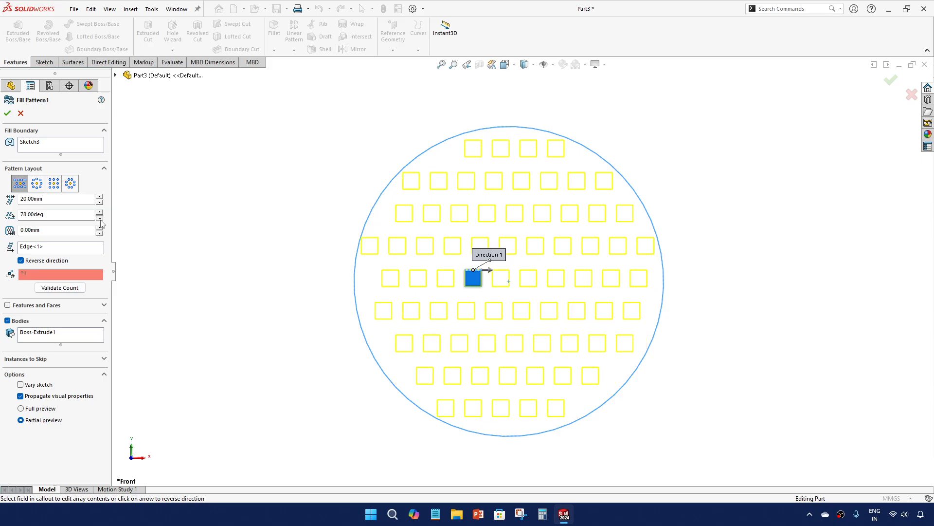
pyautogui.click(100, 219)
pyautogui.click(100, 219)
# - Preview the different fill layouts and apply the Circular layout with 10 mm loop spacing and 10 mm target spacing
pyautogui.click(36, 185)
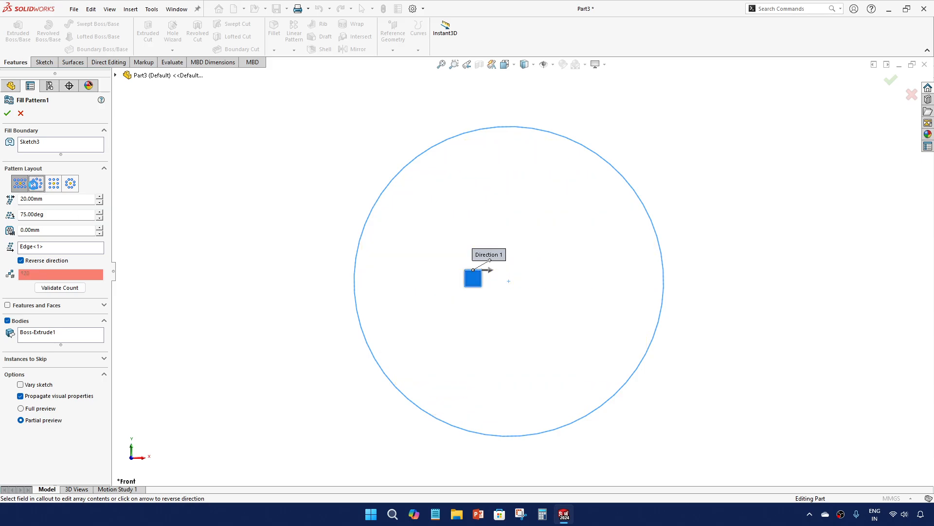
pyautogui.click(53, 184)
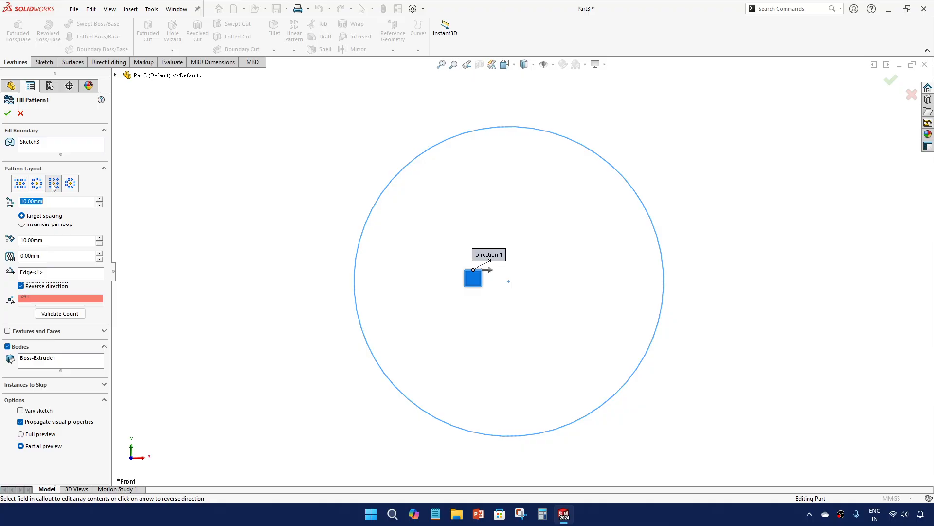
pyautogui.click(74, 187)
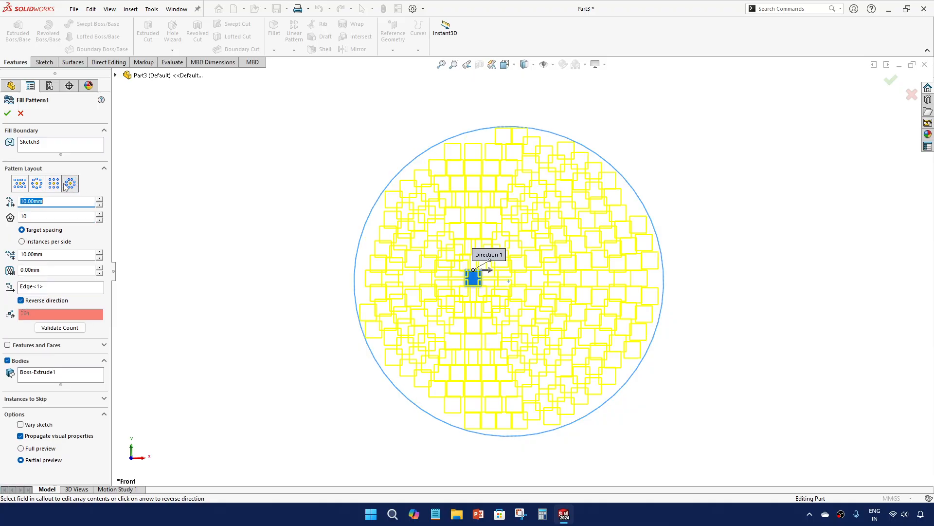
pyautogui.click(52, 187)
pyautogui.click(37, 184)
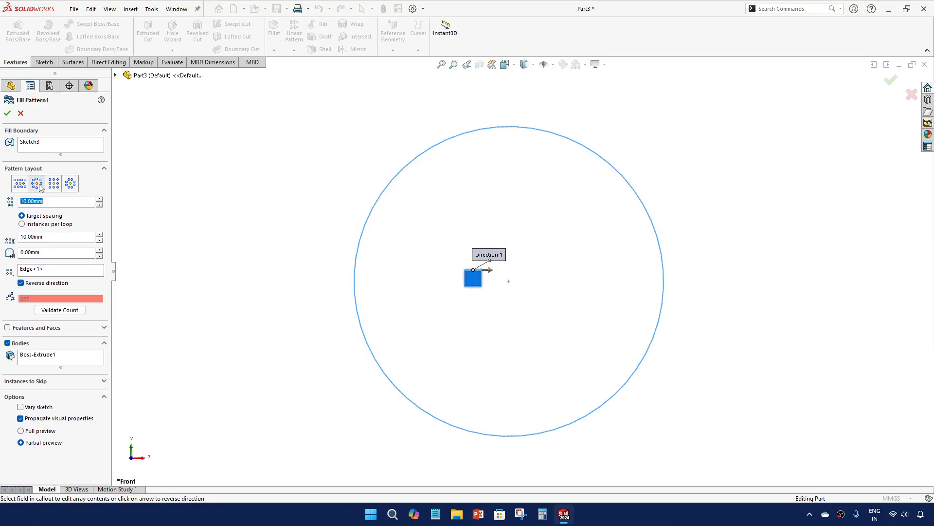
pyautogui.click(22, 185)
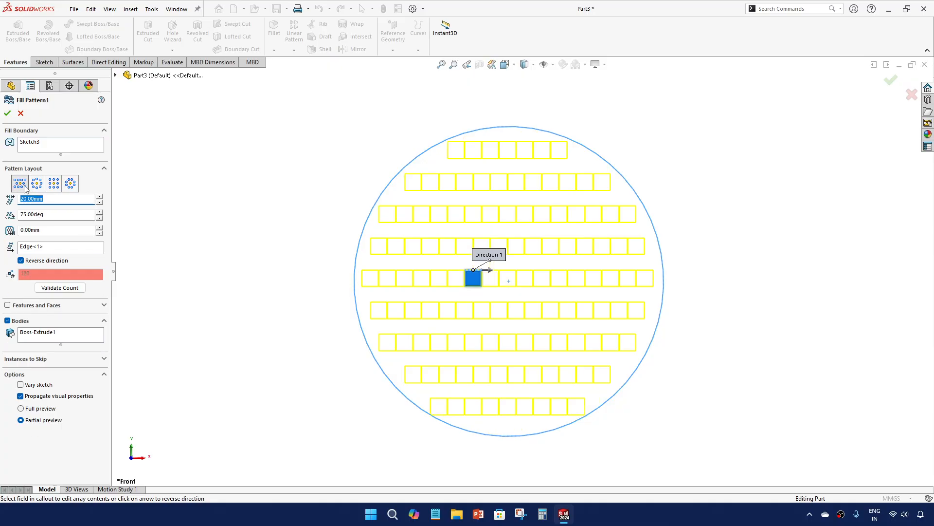
pyautogui.click(37, 184)
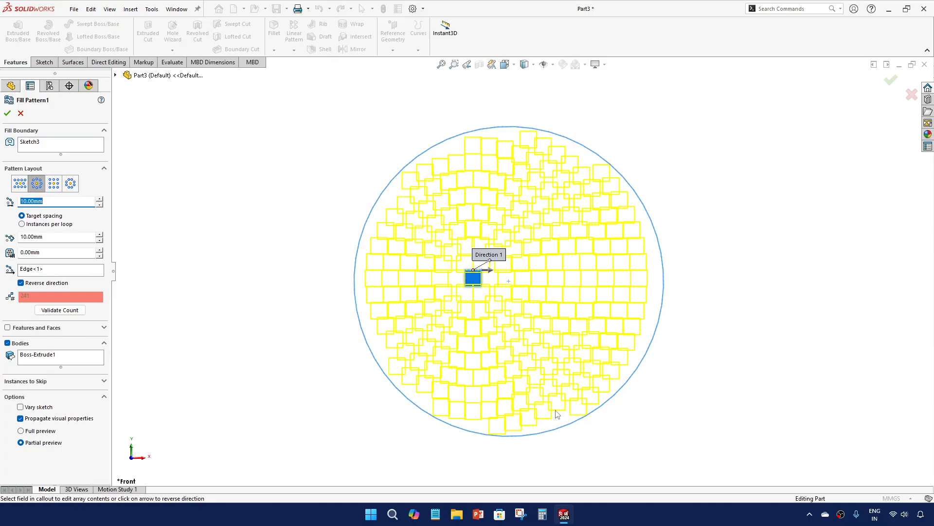
pyautogui.click(19, 184)
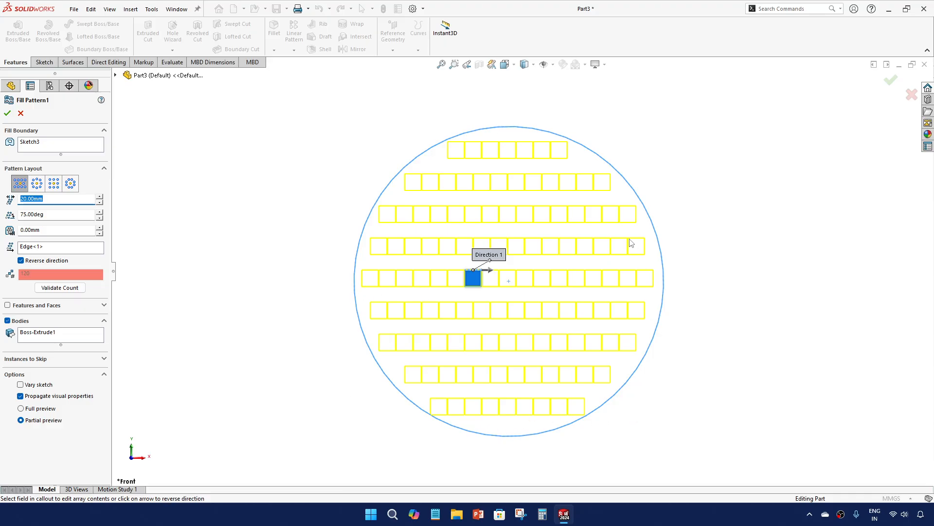
pyautogui.click(37, 184)
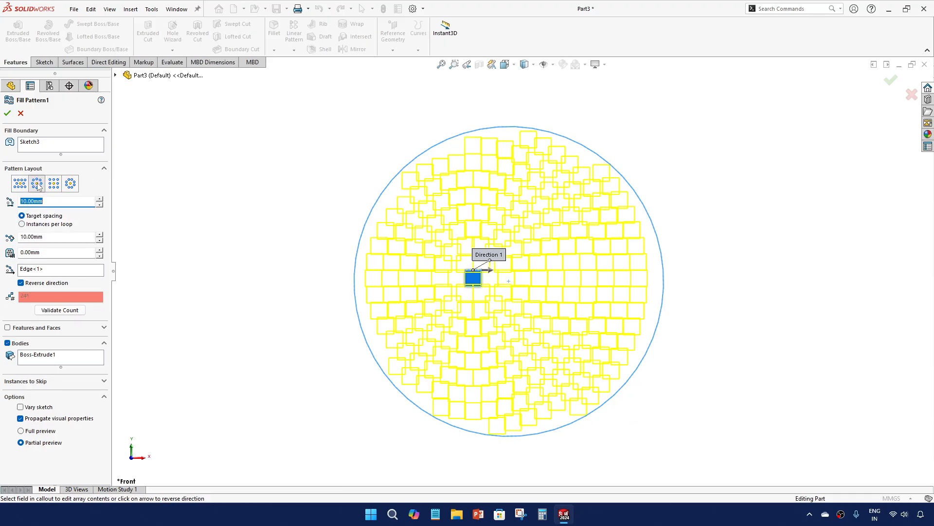
pyautogui.click(7, 113)
# - Examine the circular fill pattern of cubes from several angles, including the isometric view
pyautogui.moveTo(403, 310); pyautogui.dragTo(380, 150, button='middle')
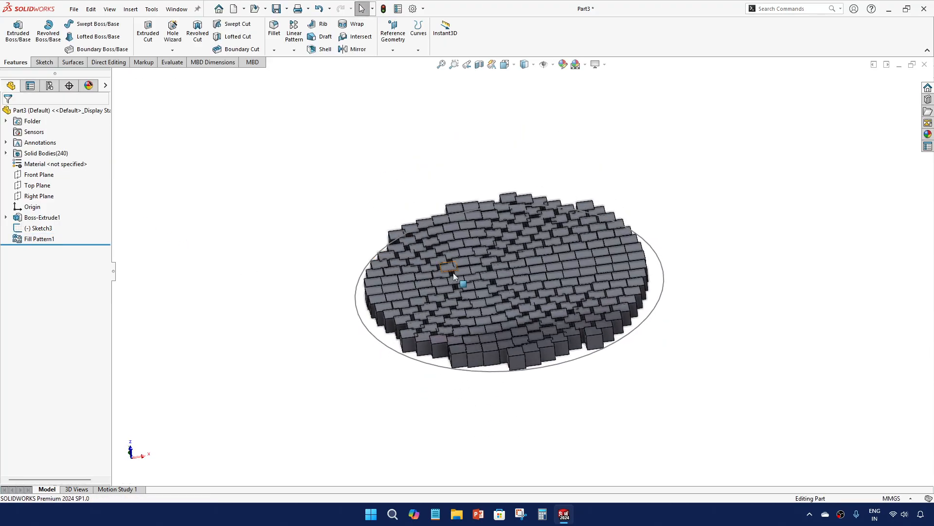
pyautogui.scroll(-5, 448, 286)
pyautogui.moveTo(448, 285); pyautogui.dragTo(491, 321, button='middle')
pyautogui.scroll(3, 600, 235)
pyautogui.scroll(-3, 600, 235)
pyautogui.moveTo(523, 282); pyautogui.dragTo(498, 279, button='middle')
pyautogui.hotkey('ctrl', '7')
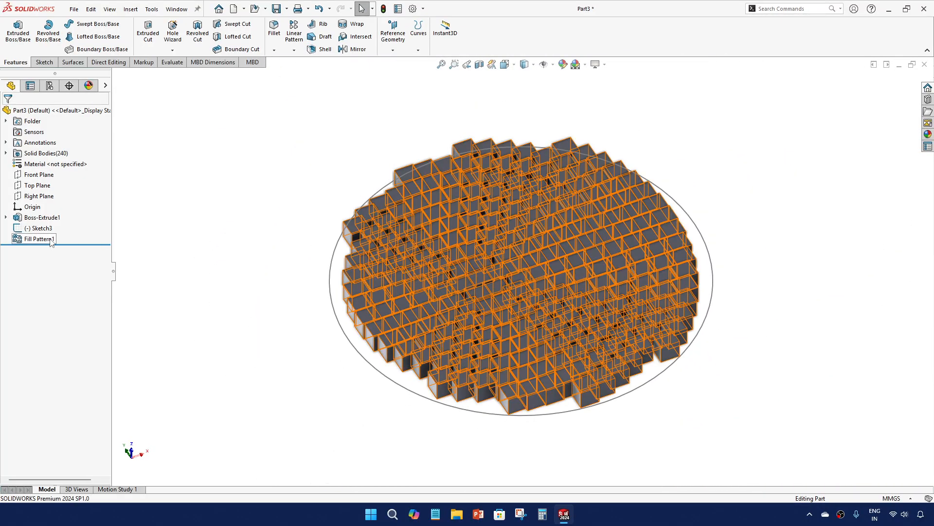
pyautogui.hotkey('ctrl', '5')
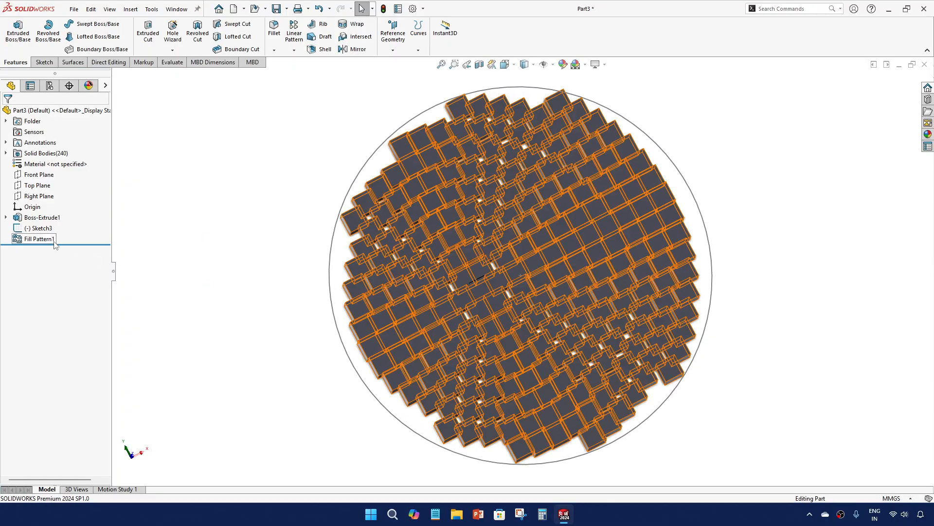
# - Open the fill boundary sketch for editing and delete its circle
pyautogui.click(51, 229)
pyautogui.click(58, 199)
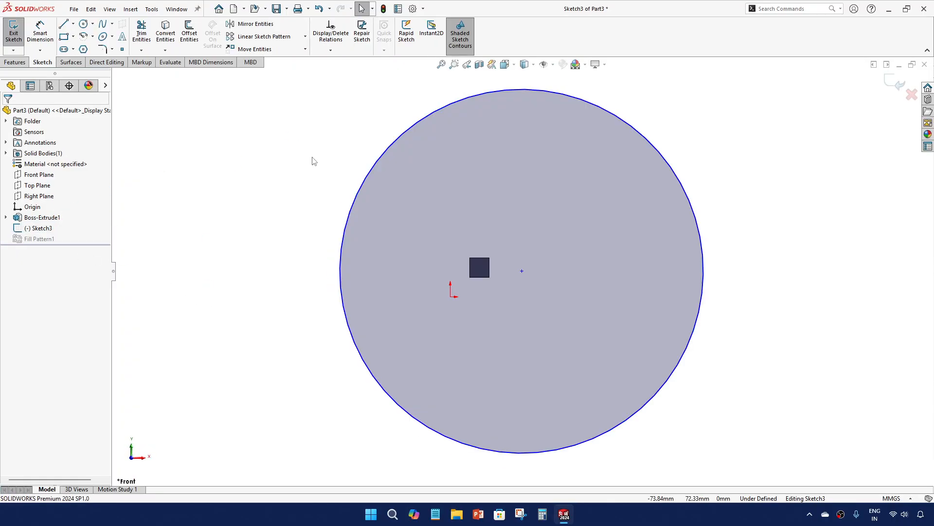
pyautogui.click(389, 200)
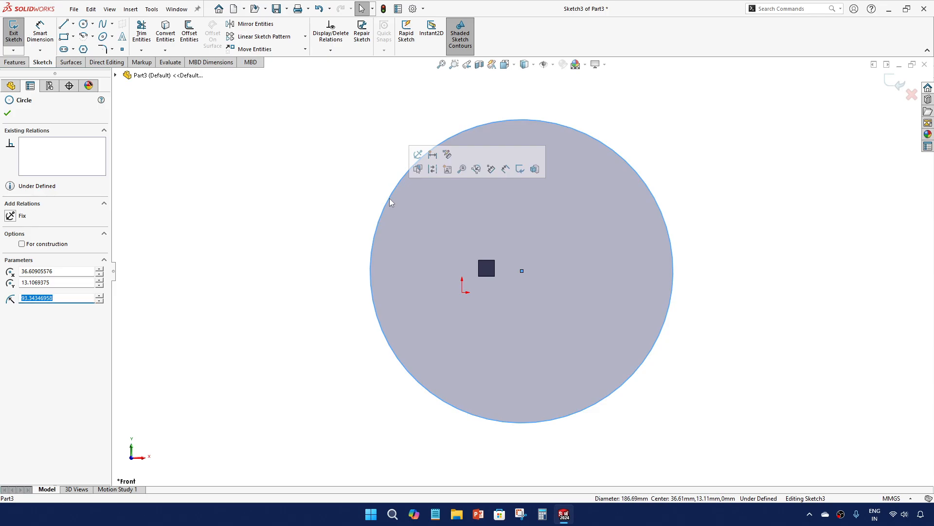
pyautogui.press('Delete')
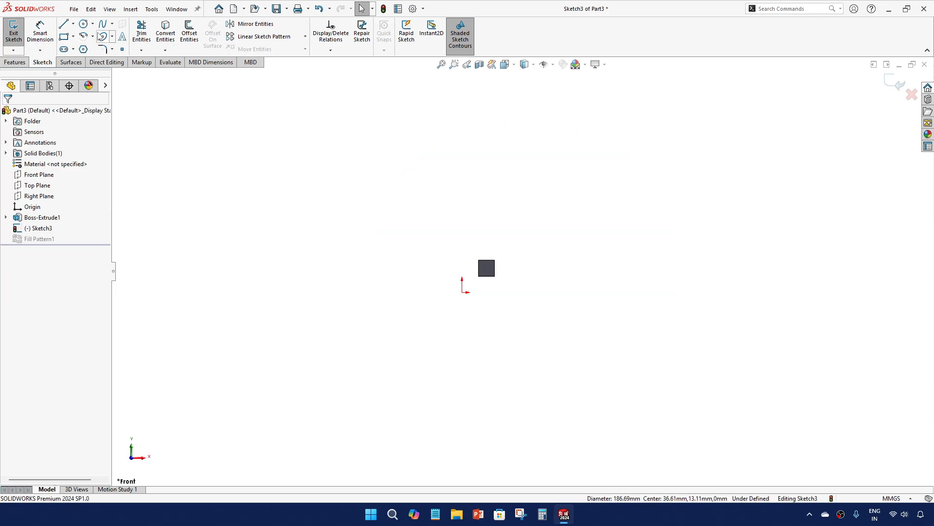
# - Draw a closed, irregular wavy spline enclosing the cube as the fill boundary and exit the sketch
pyautogui.click(103, 24)
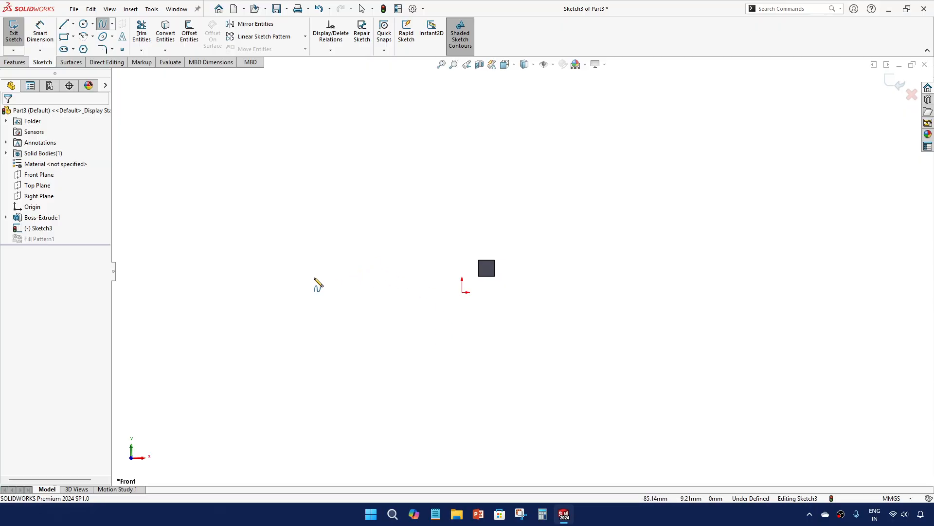
pyautogui.click(249, 282)
pyautogui.click(318, 305)
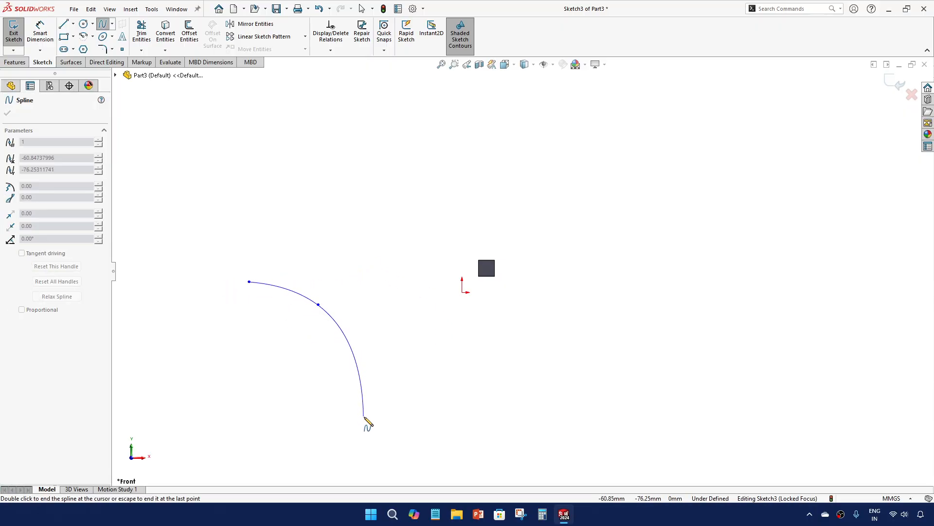
pyautogui.click(364, 417)
pyautogui.click(528, 391)
pyautogui.click(769, 308)
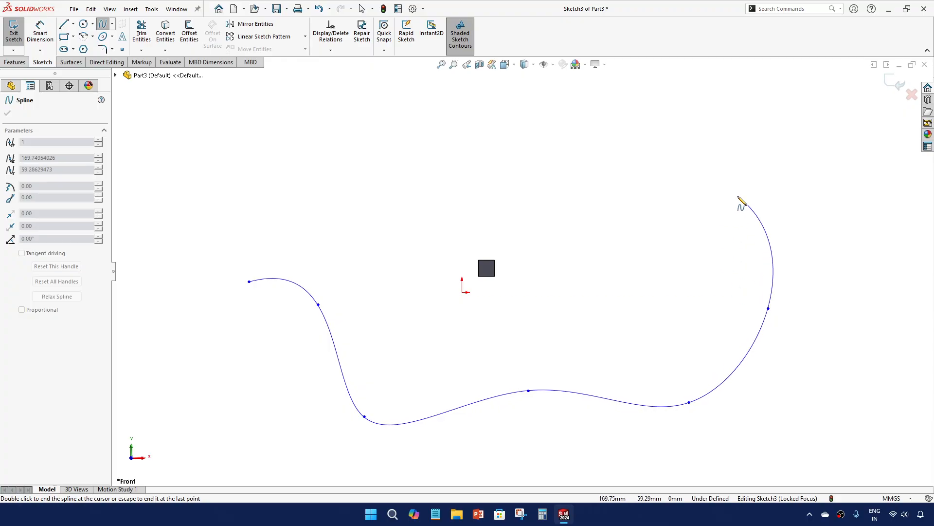
pyautogui.click(738, 195)
pyautogui.click(692, 116)
pyautogui.click(541, 134)
pyautogui.click(408, 109)
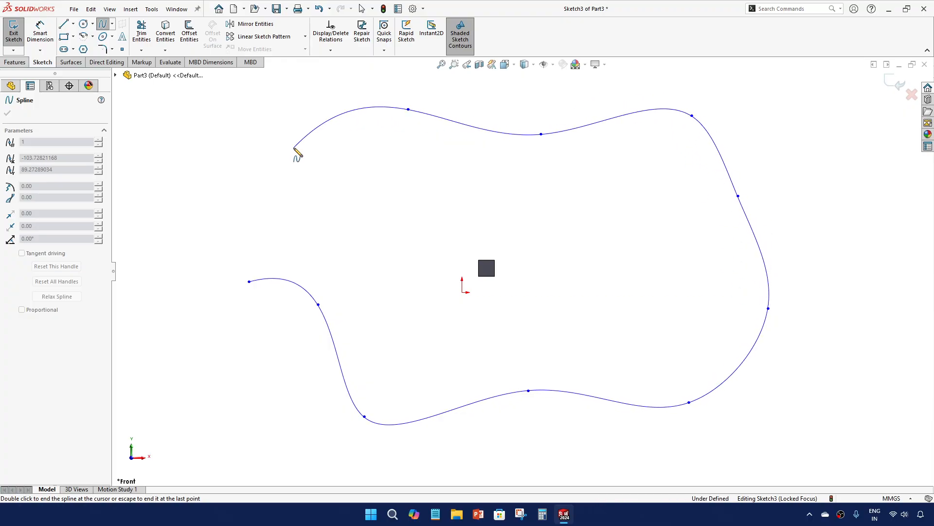
pyautogui.click(294, 147)
pyautogui.click(232, 242)
pyautogui.click(191, 293)
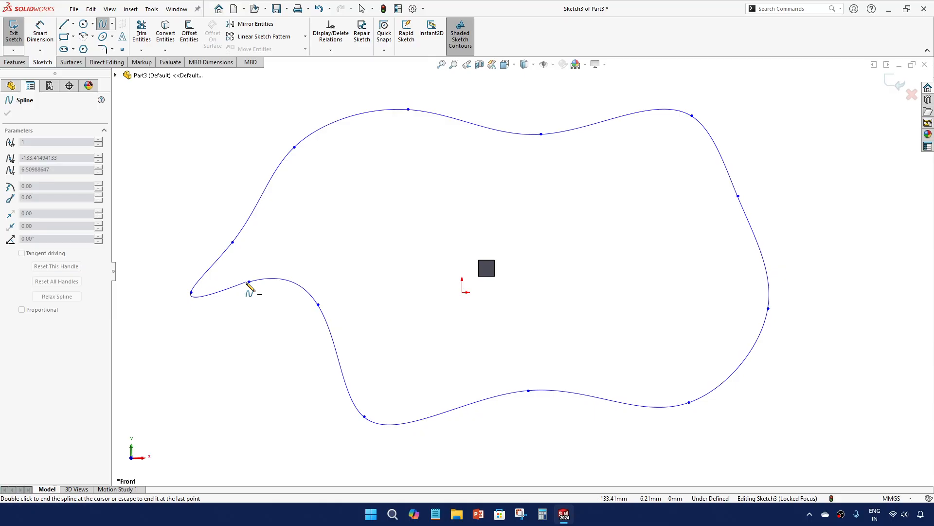
pyautogui.click(249, 281)
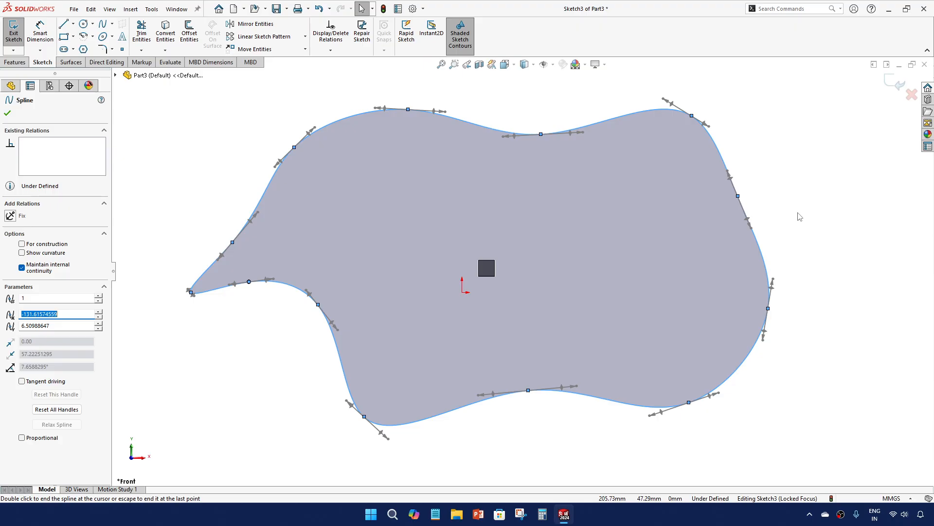
pyautogui.press('Escape')
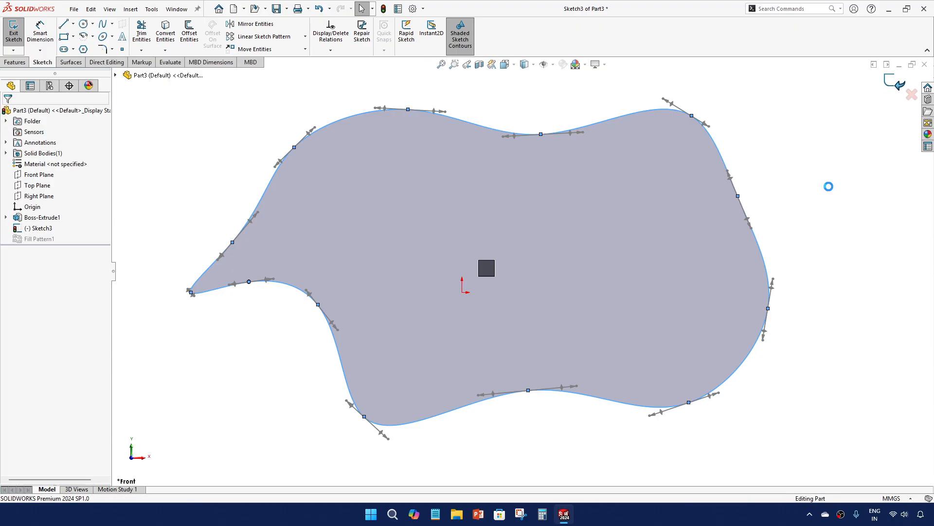
# - Edit the circular fill pattern in the spline boundary, setting the target spacing to 50 mm and the loop spacing to 40 mm
pyautogui.moveTo(829, 186); pyautogui.dragTo(428, 292, button='middle')
pyautogui.click(42, 239)
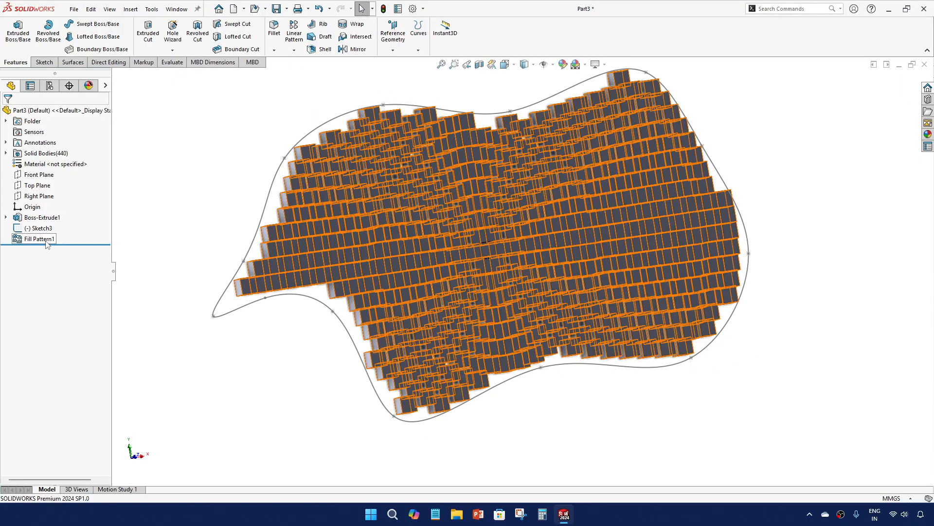
pyautogui.click(47, 243)
pyautogui.click(63, 217)
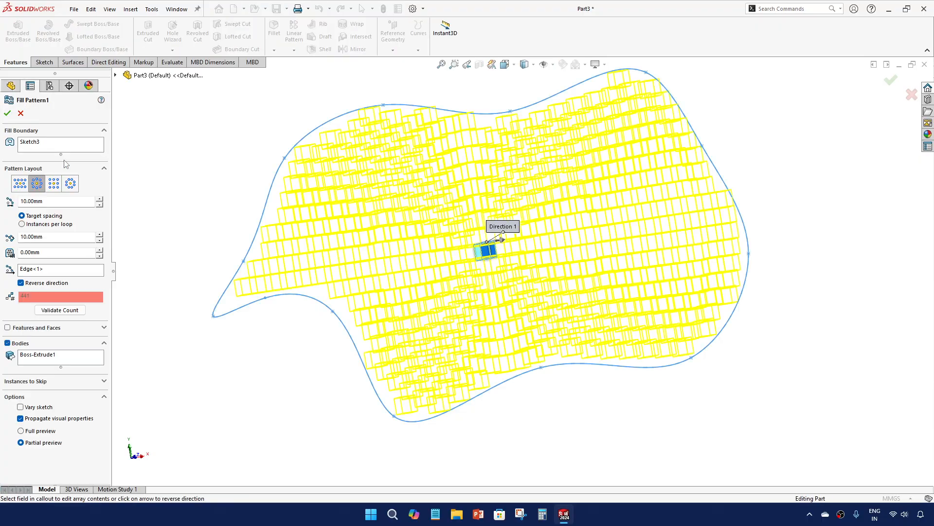
pyautogui.click(100, 234)
pyautogui.click(99, 234)
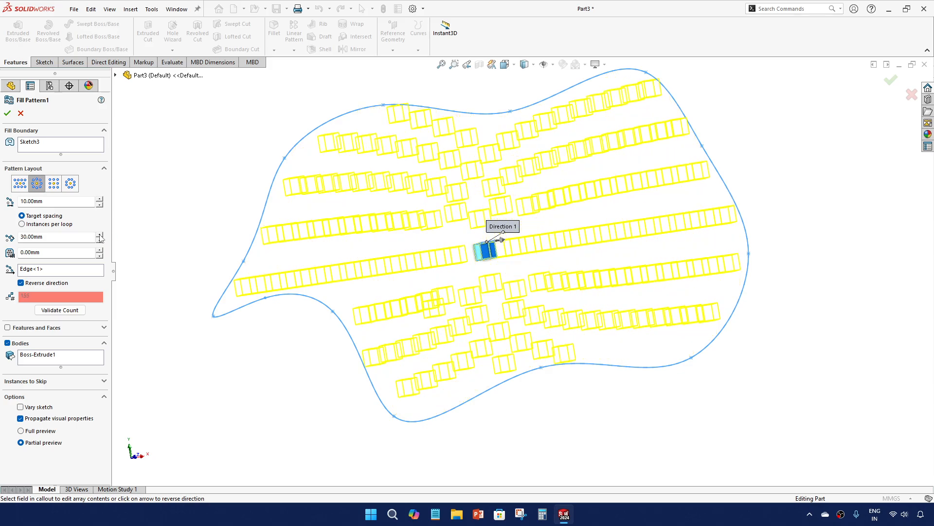
pyautogui.click(99, 234)
pyautogui.click(100, 234)
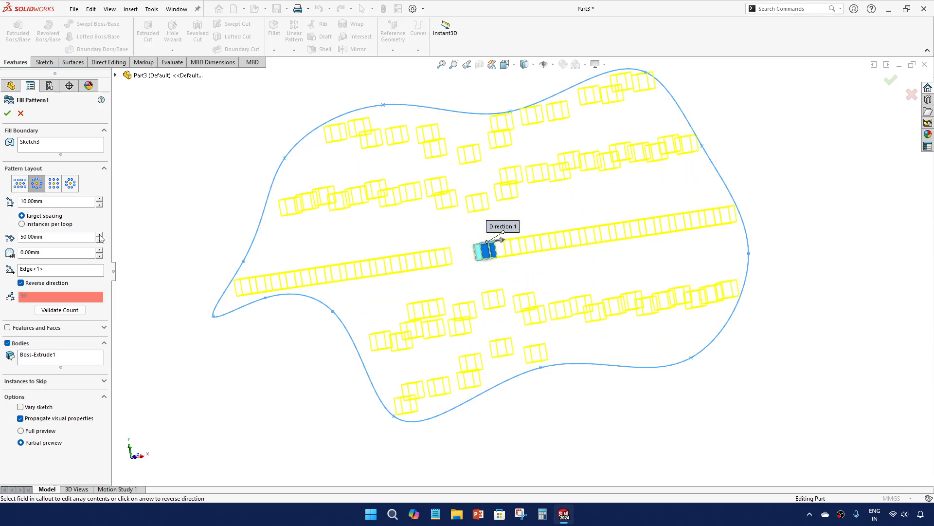
pyautogui.click(99, 200)
pyautogui.click(99, 201)
pyautogui.click(99, 200)
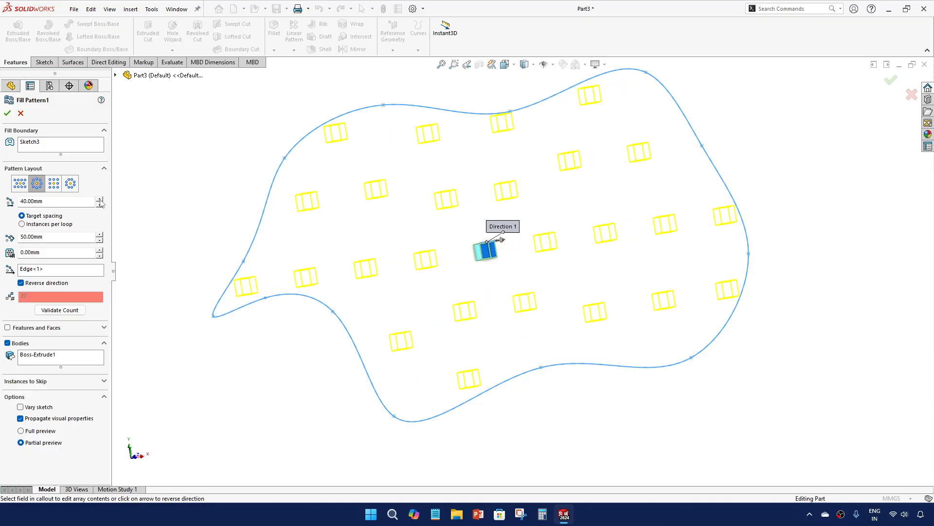
# - Try smaller target spacings for the fill pattern, settle on 30 mm, and apply the pattern
pyautogui.click(99, 240)
pyautogui.click(99, 240)
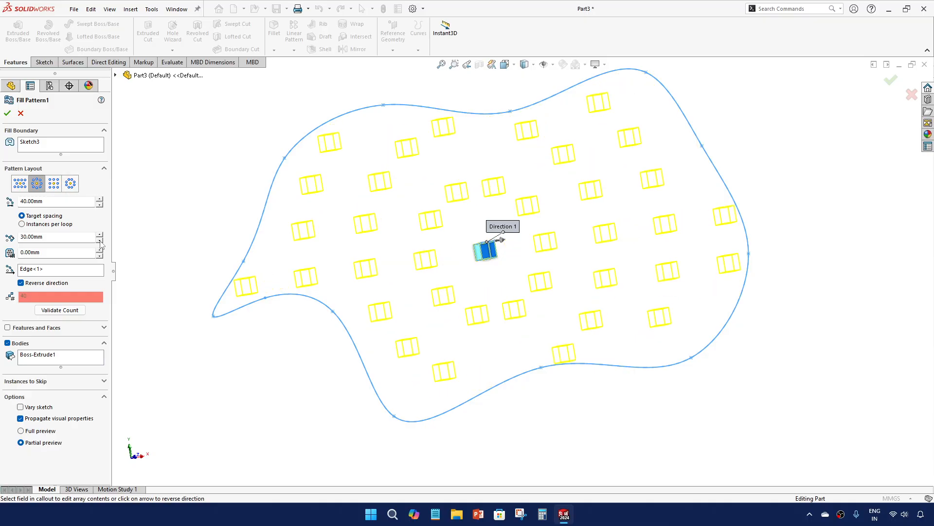
pyautogui.click(100, 240)
pyautogui.click(99, 240)
pyautogui.click(99, 235)
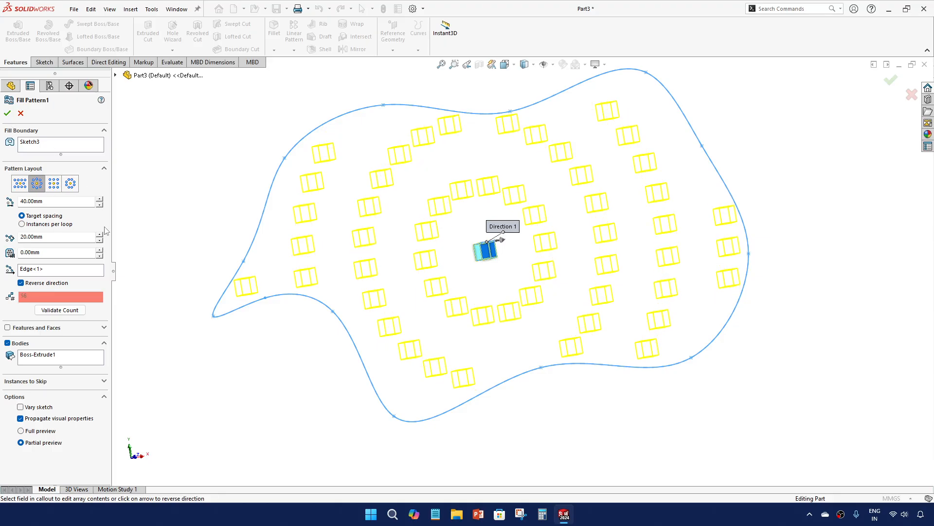
pyautogui.click(100, 235)
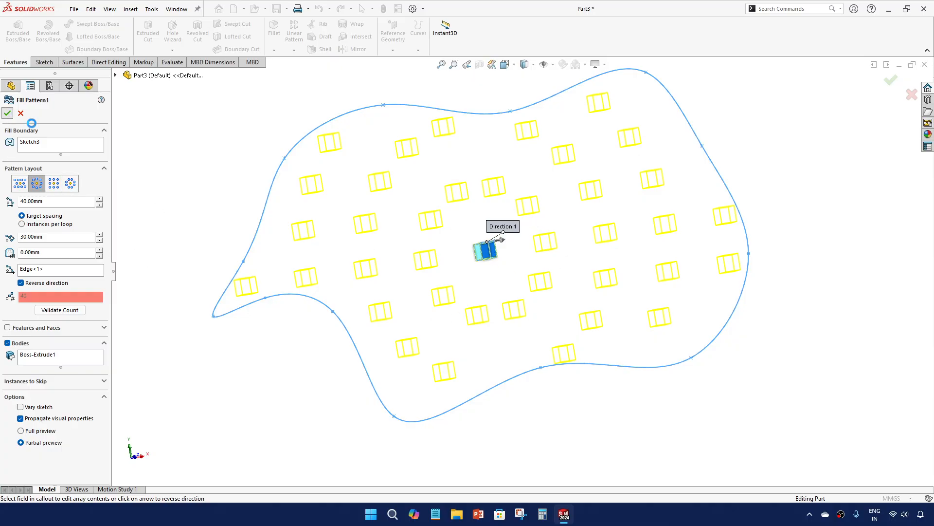
pyautogui.click(8, 113)
pyautogui.scroll(-4, 482, 259)
pyautogui.moveTo(420, 252); pyautogui.dragTo(516, 256, button='middle')
pyautogui.scroll(4, 451, 207)
pyautogui.scroll(-3, 501, 241)
# - Delete the spline boundary sketch together with its dependent fill pattern, leaving the single seed cube
pyautogui.click(39, 228)
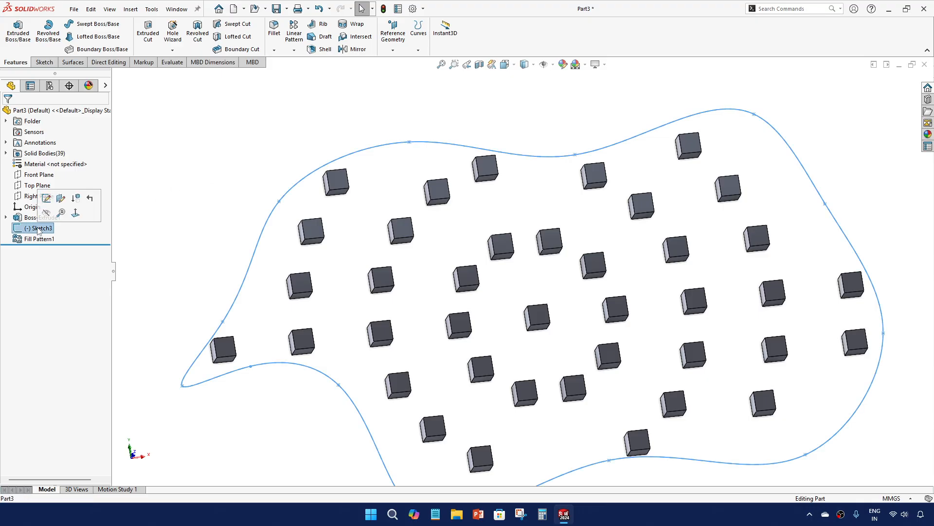
pyautogui.keyDown('ctrl'); pyautogui.click(48, 240); pyautogui.keyUp('ctrl')
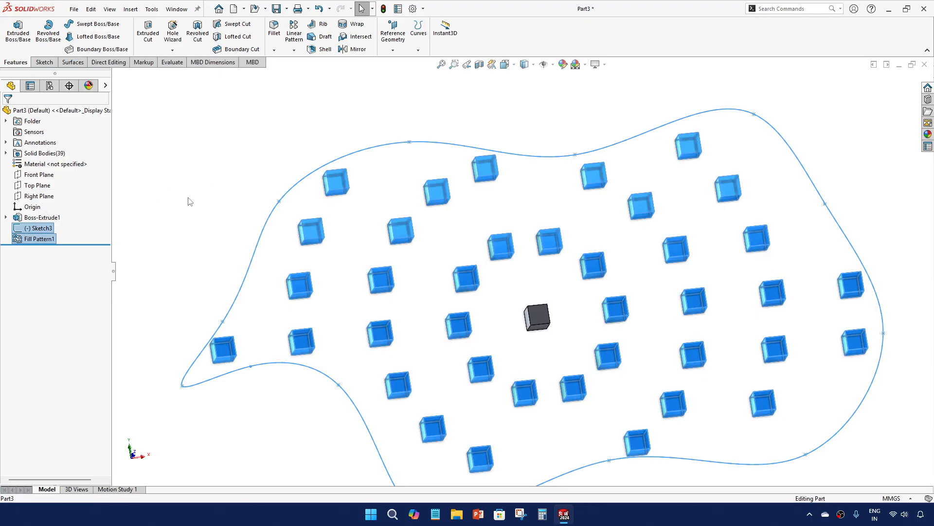
pyautogui.press('Delete')
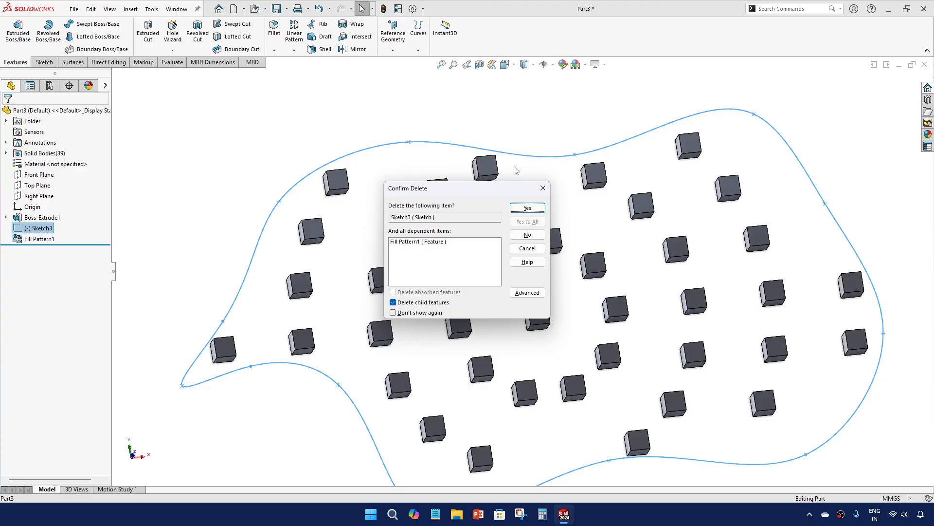
pyautogui.click(539, 209)
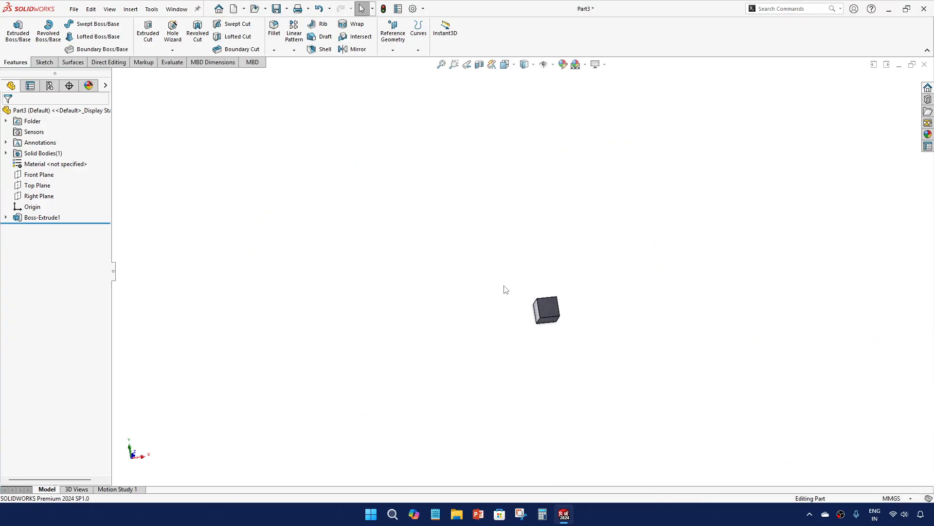
pyautogui.press('space')
pyautogui.click(424, 331)
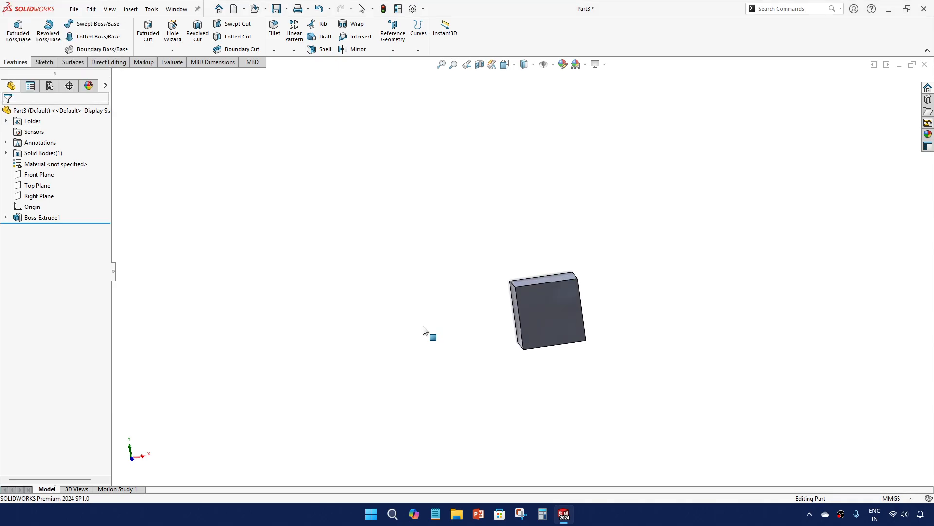
pyautogui.click(294, 50)
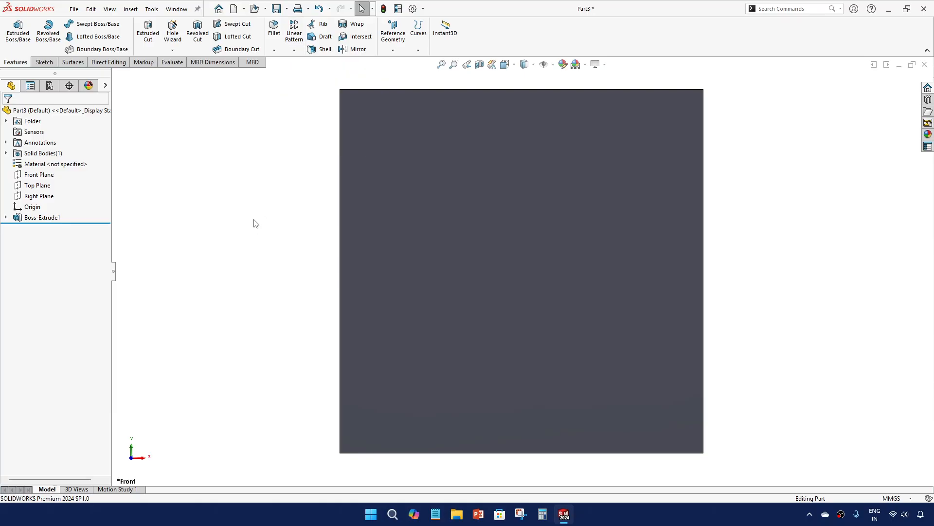
pyautogui.click(53, 218)
pyautogui.scroll(3, 291, 235)
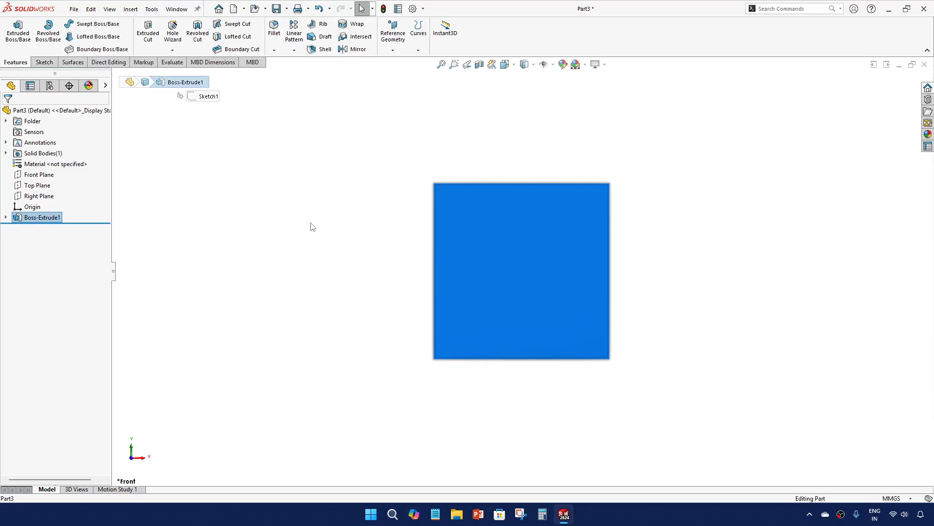
pyautogui.click(232, 224)
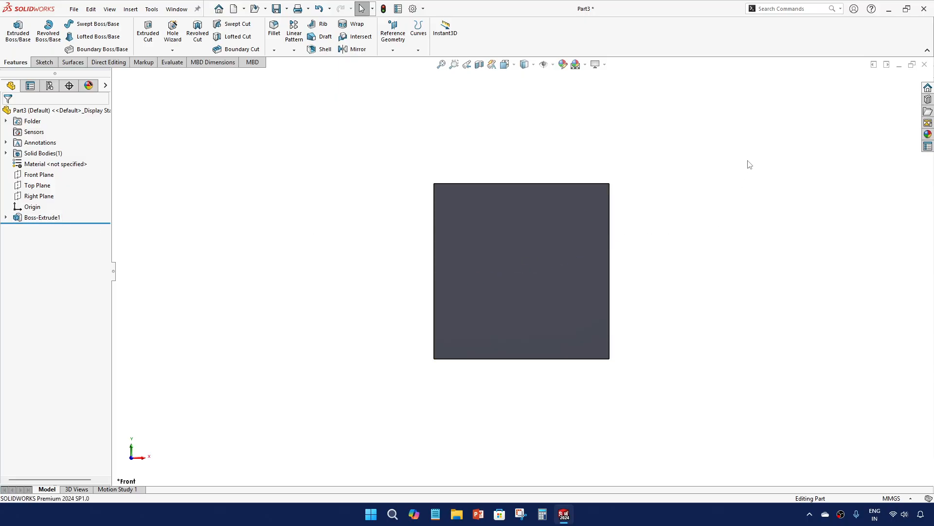
pyautogui.click(294, 51)
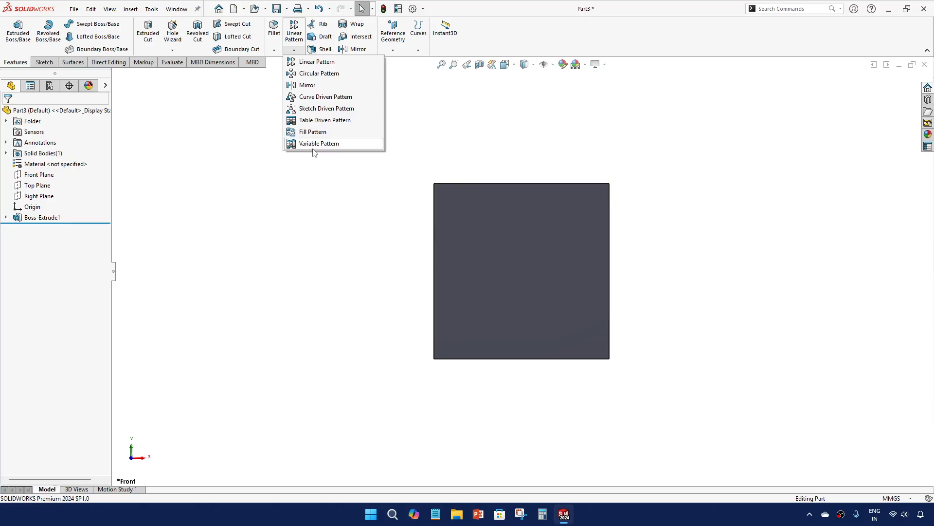
pyautogui.click(284, 236)
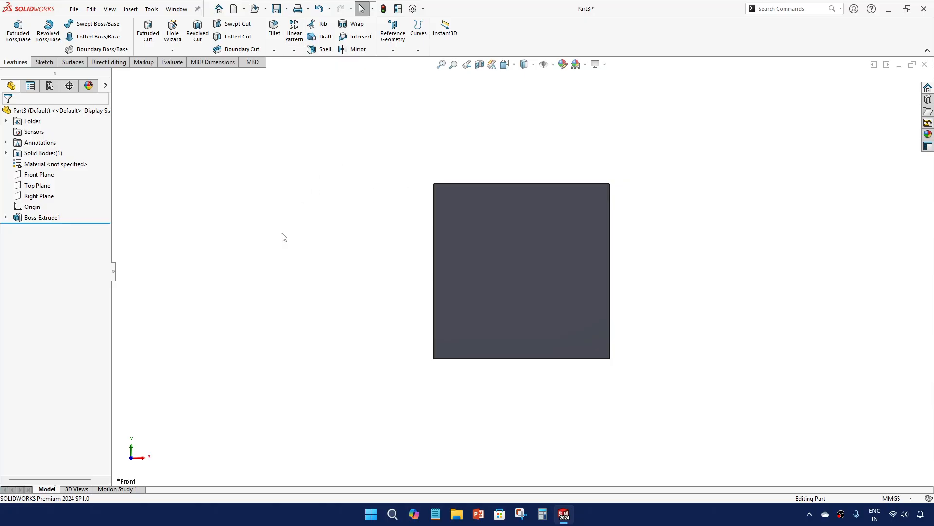
pyautogui.click(49, 217)
pyautogui.click(59, 196)
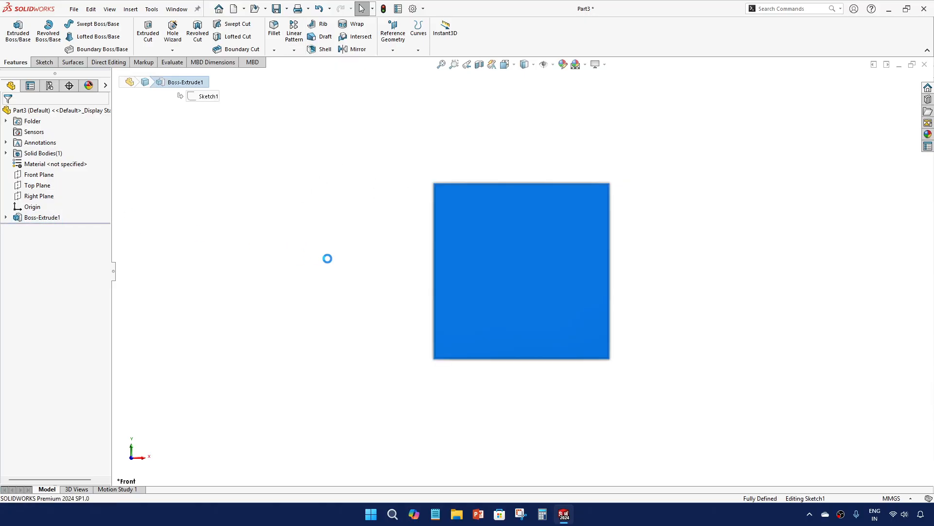
pyautogui.scroll(8, 356, 258)
pyautogui.scroll(-1, 666, 291)
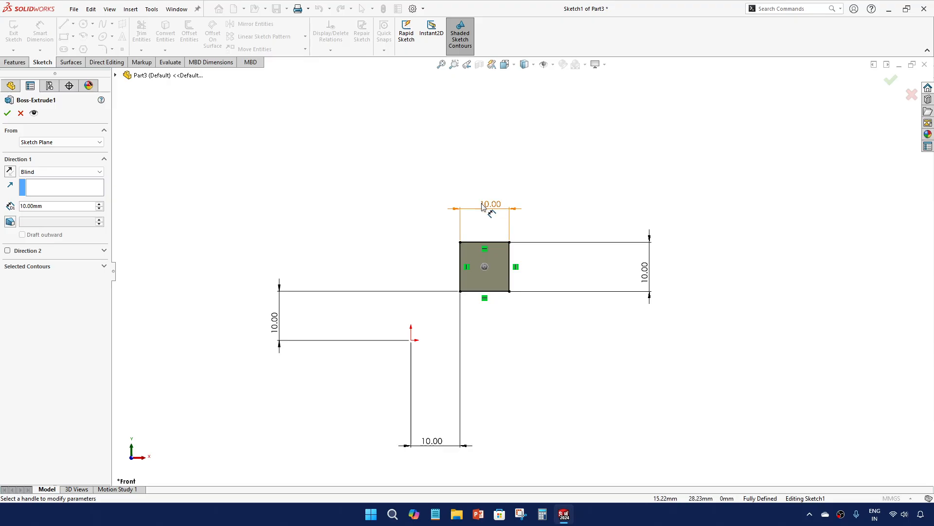
pyautogui.press('Return')
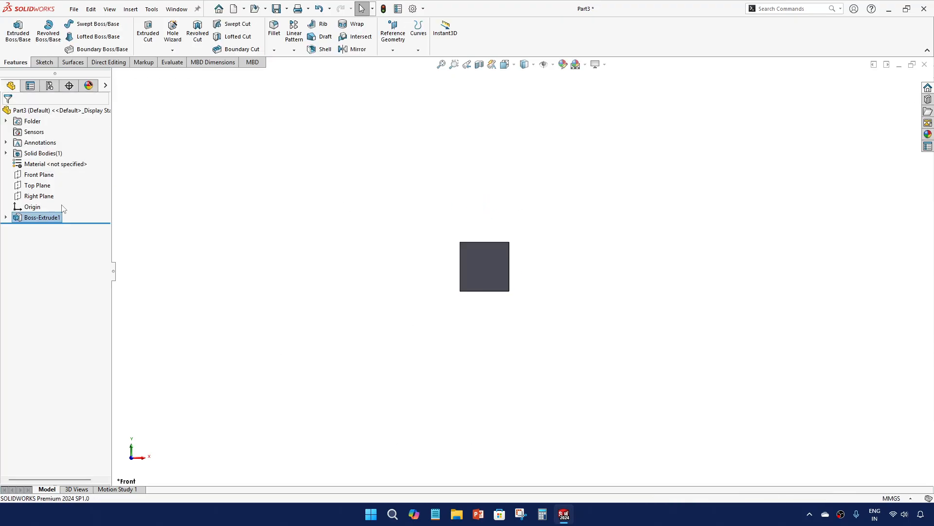
# - Open the cube's base sketch for editing and set the square's width to 1000 mm
pyautogui.rightClick(41, 217)
pyautogui.click(61, 187)
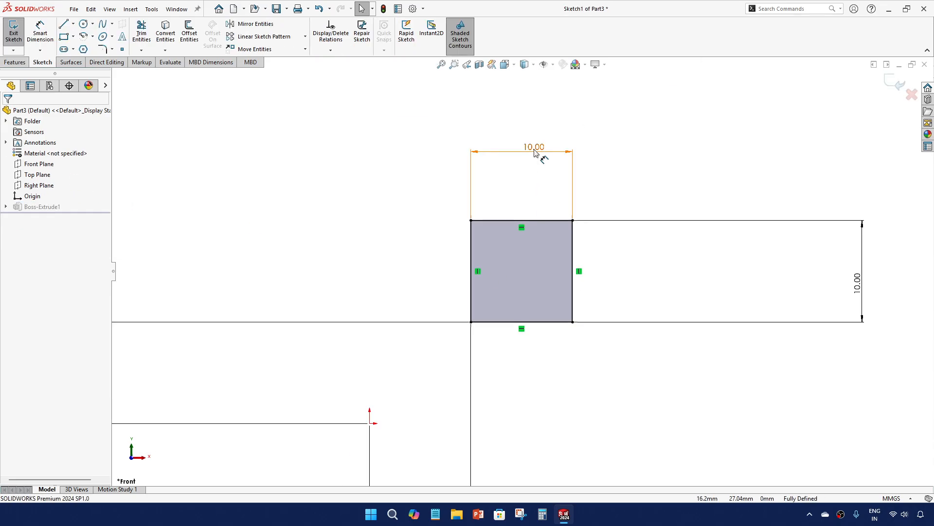
pyautogui.doubleClick(534, 150)
pyautogui.write('1000')
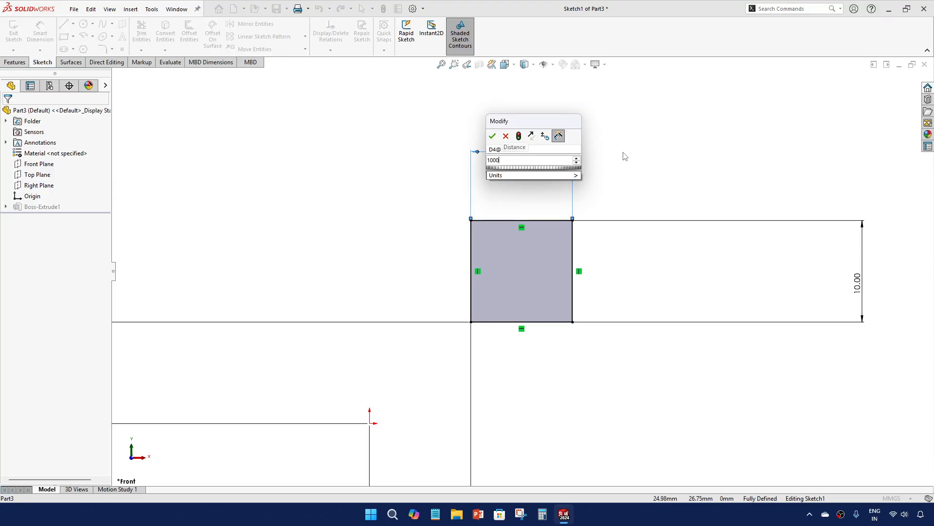
pyautogui.press('Return')
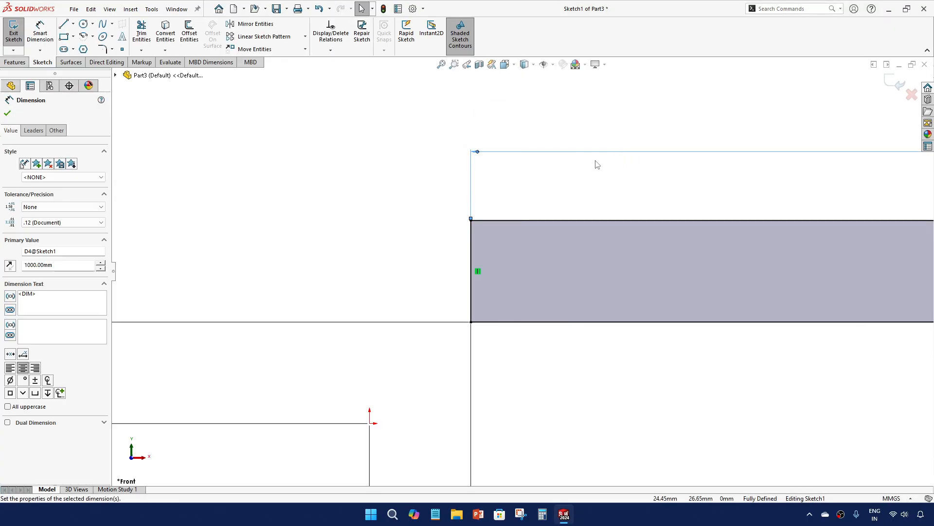
# - Set the height of the base sketch's profile to 1000 mm and exit the sketch
pyautogui.scroll(10, 594, 162)
pyautogui.scroll(3, 594, 253)
pyautogui.scroll(-3, 710, 234)
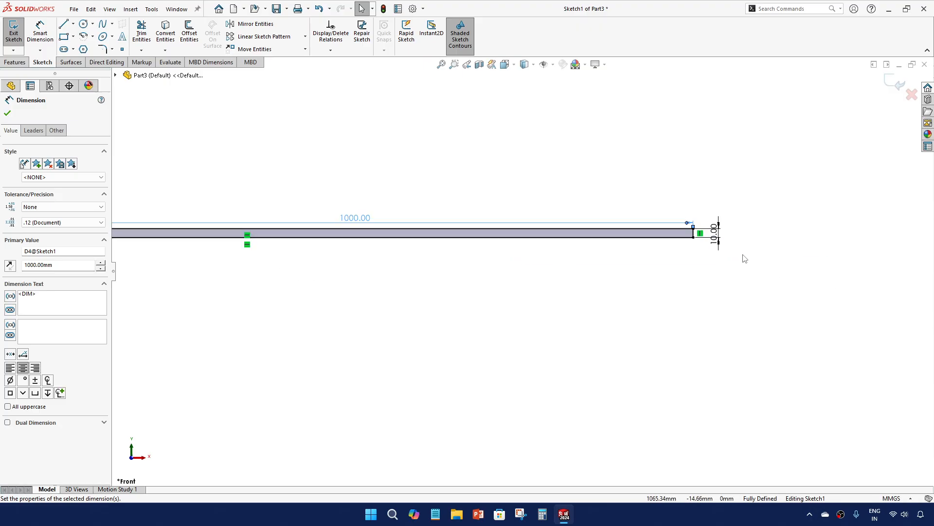
pyautogui.doubleClick(719, 235)
pyautogui.write('1000')
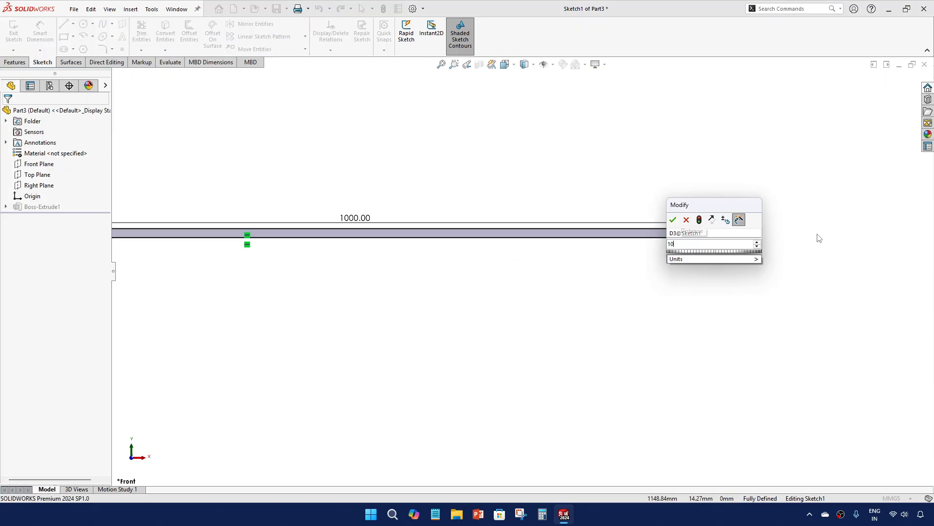
pyautogui.press('Return')
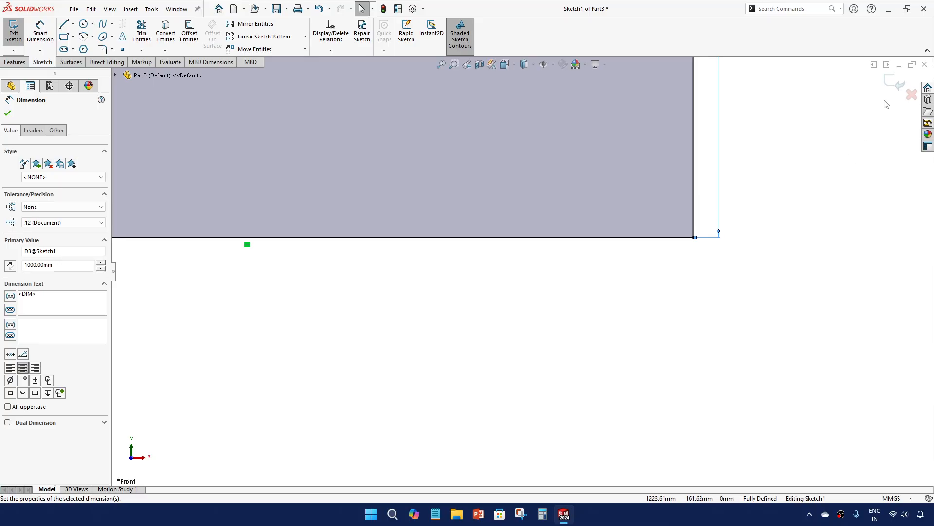
pyautogui.click(895, 82)
pyautogui.press('f')
pyautogui.scroll(-2, 453, 141)
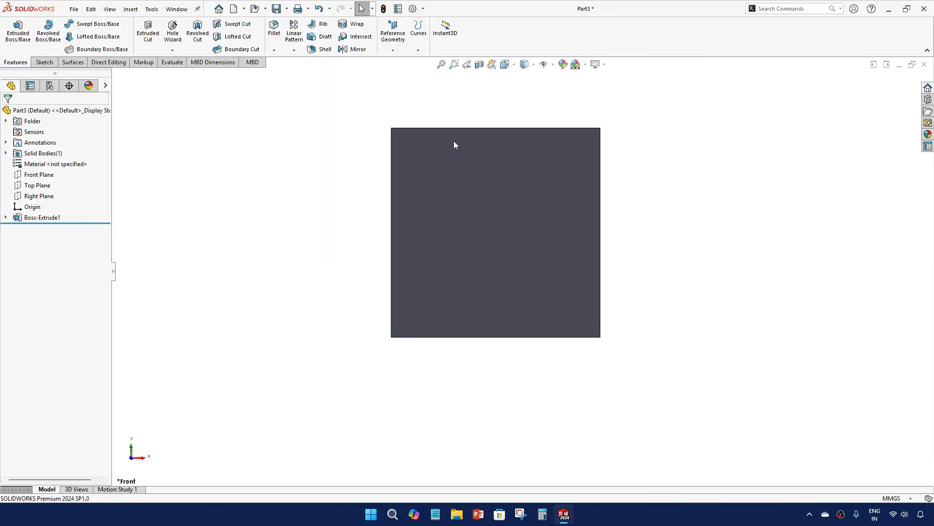
pyautogui.scroll(-2, 609, 200)
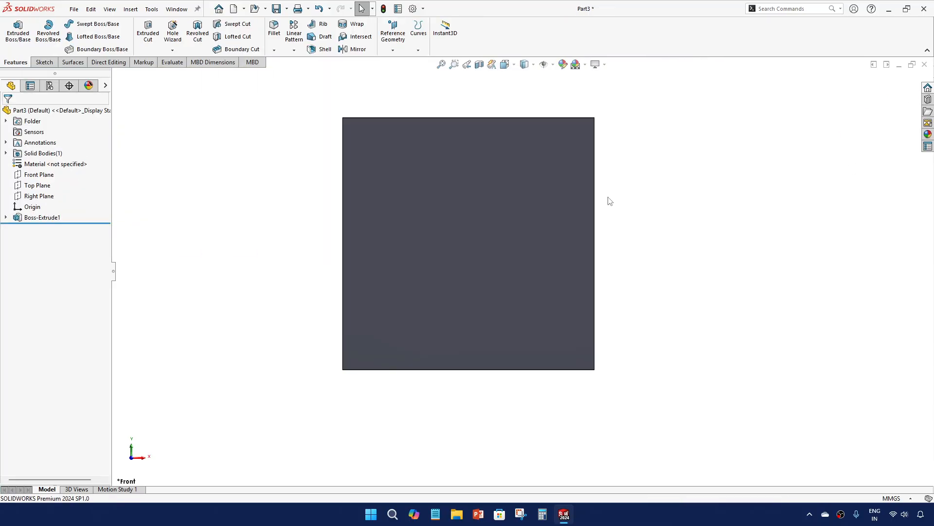
# - Start an Extruded Cut on the block's front face and sketch a corner rectangle about 27 mm wide near the face's lower-left corner
pyautogui.click(150, 40)
pyautogui.click(325, 372)
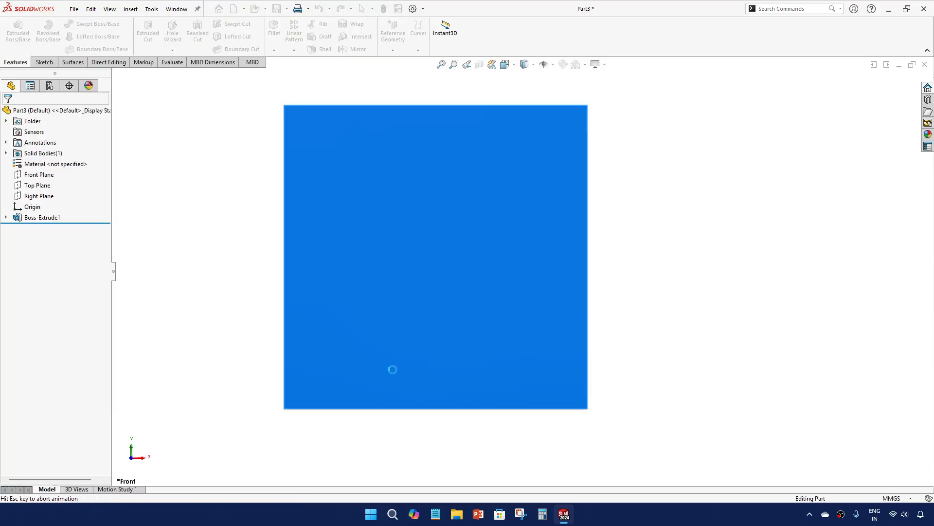
pyautogui.click(64, 37)
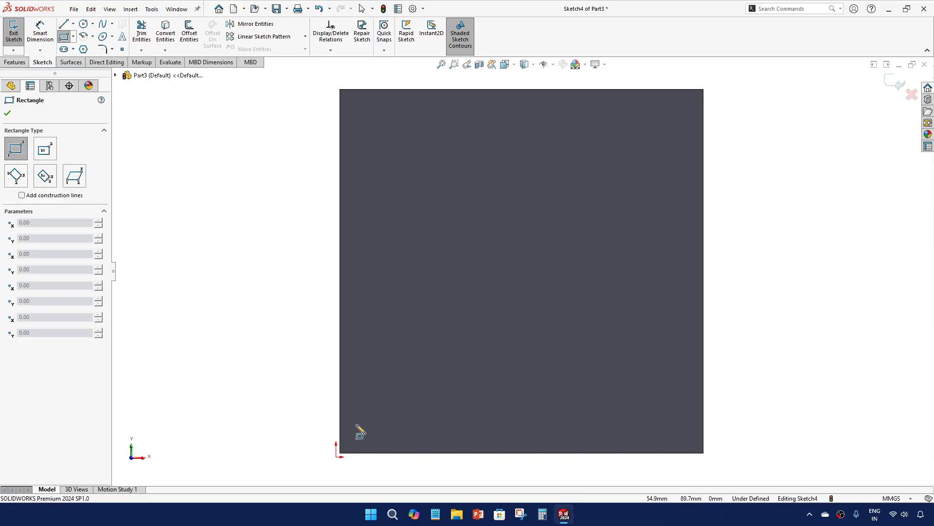
pyautogui.click(359, 434)
pyautogui.click(371, 410)
pyautogui.press('Escape')
pyautogui.scroll(-3, 377, 434)
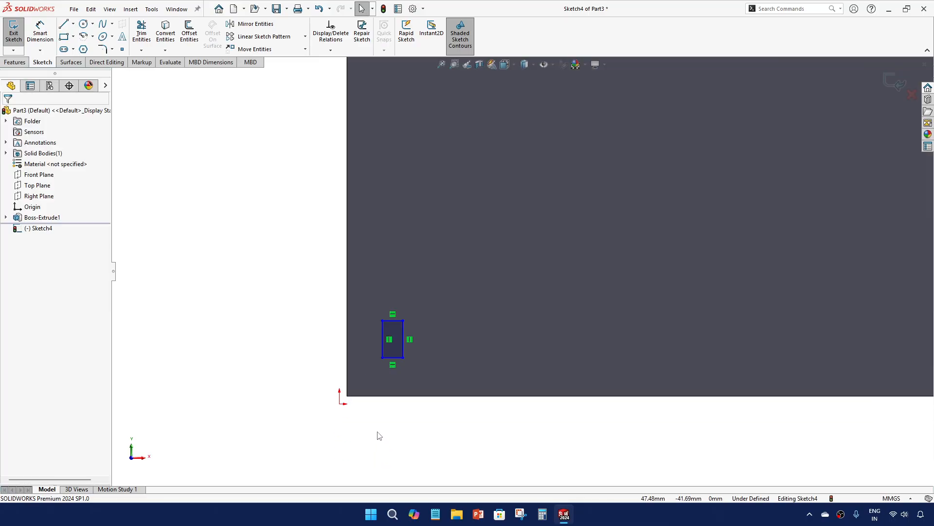
pyautogui.moveTo(405, 357); pyautogui.dragTo(404, 345, button='right')
pyautogui.click(405, 347)
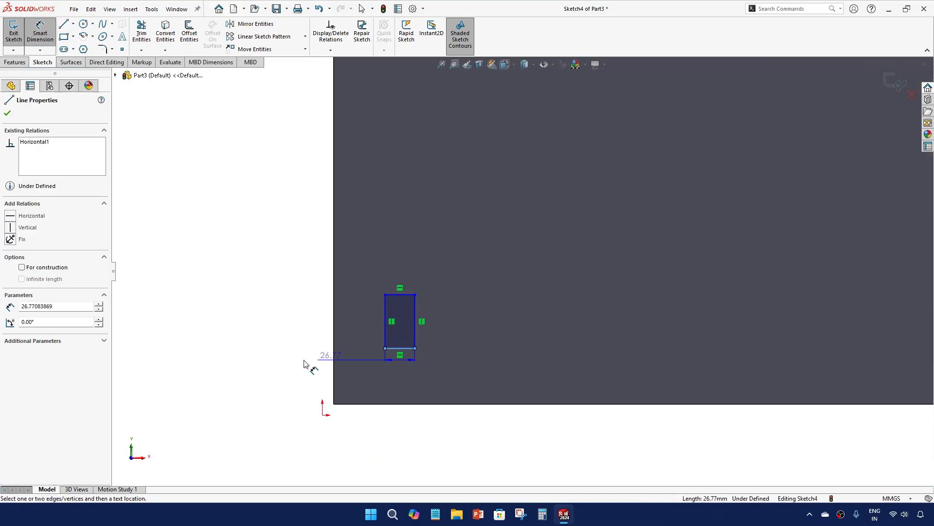
pyautogui.click(362, 410)
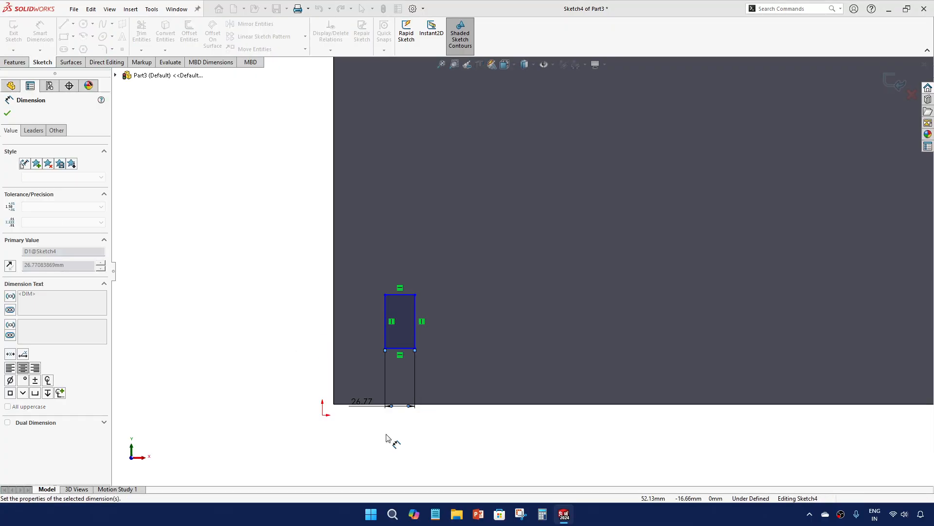
pyautogui.press('Escape')
pyautogui.click(370, 402)
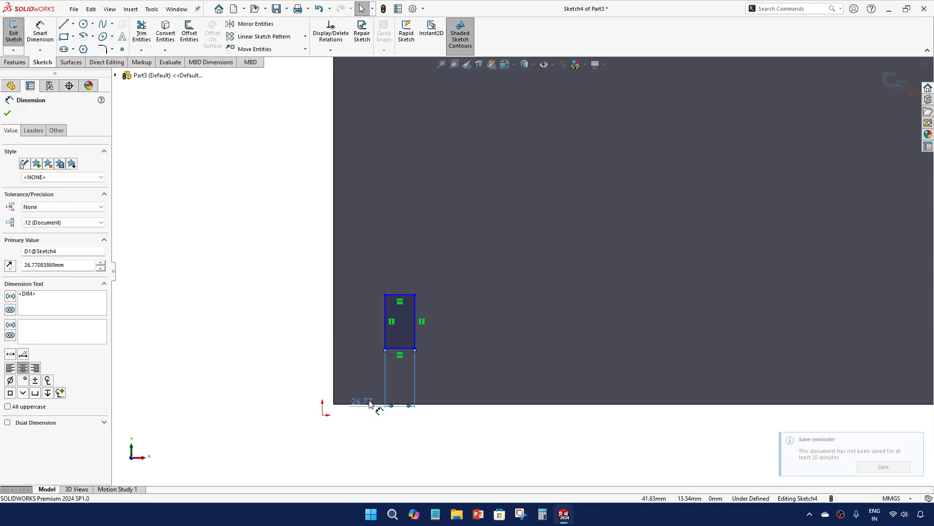
pyautogui.press('Delete')
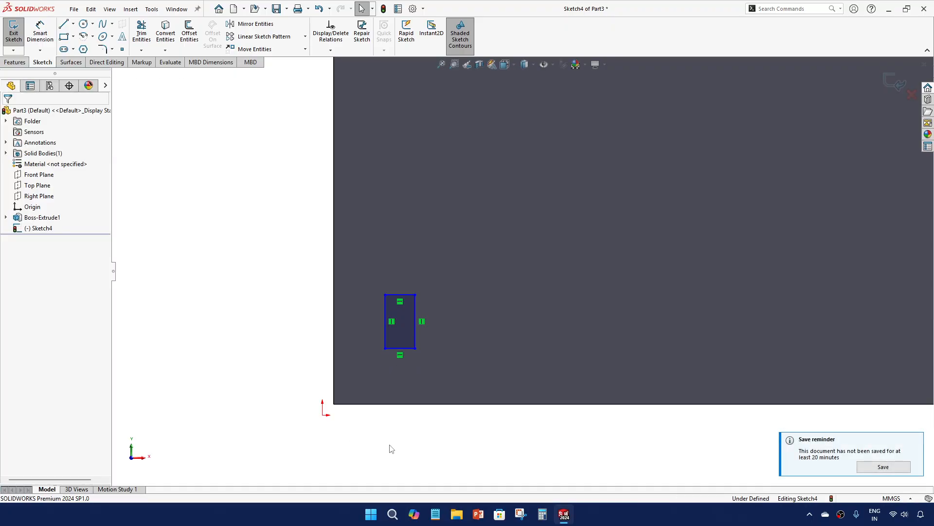
# - Dimension the rectangle's lower edge 10 mm from the block face's bottom edge
pyautogui.moveTo(390, 446); pyautogui.dragTo(393, 411, button='right')
pyautogui.click(400, 349)
pyautogui.click(322, 408)
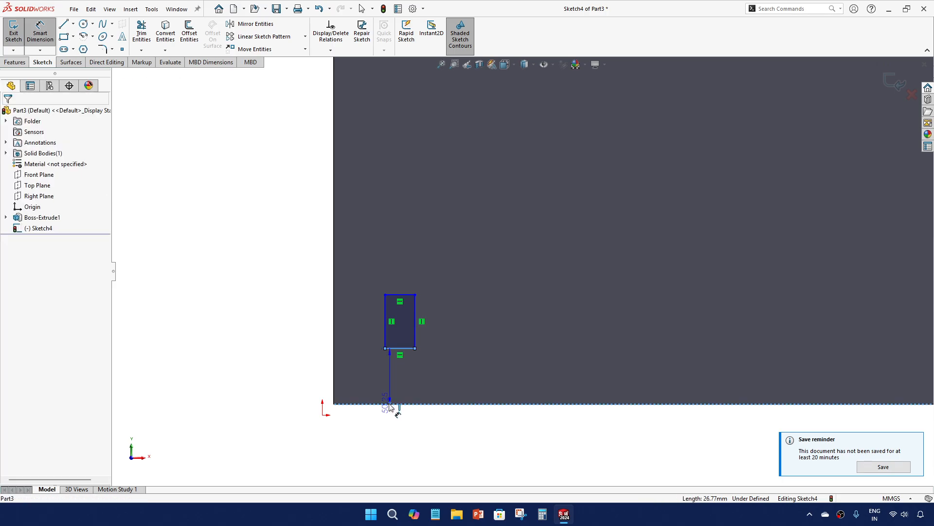
pyautogui.click(310, 376)
pyautogui.write('10')
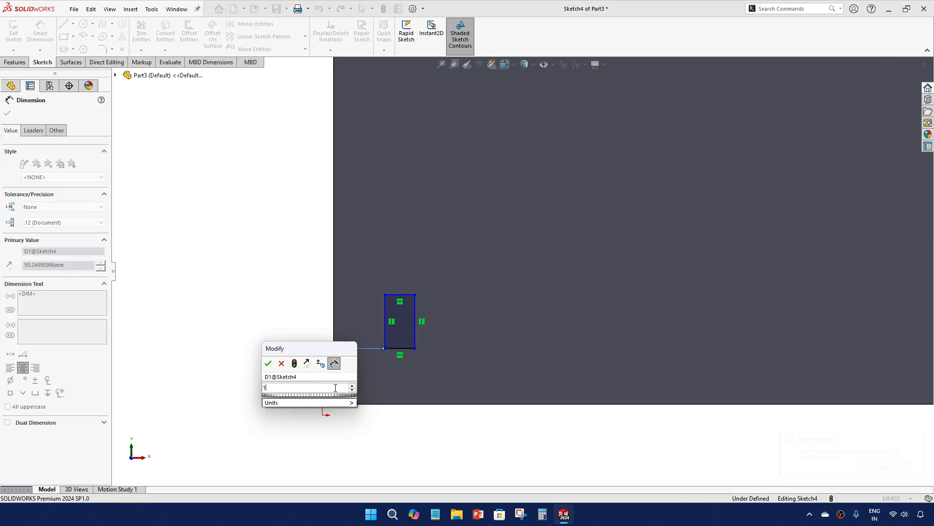
pyautogui.press('Return')
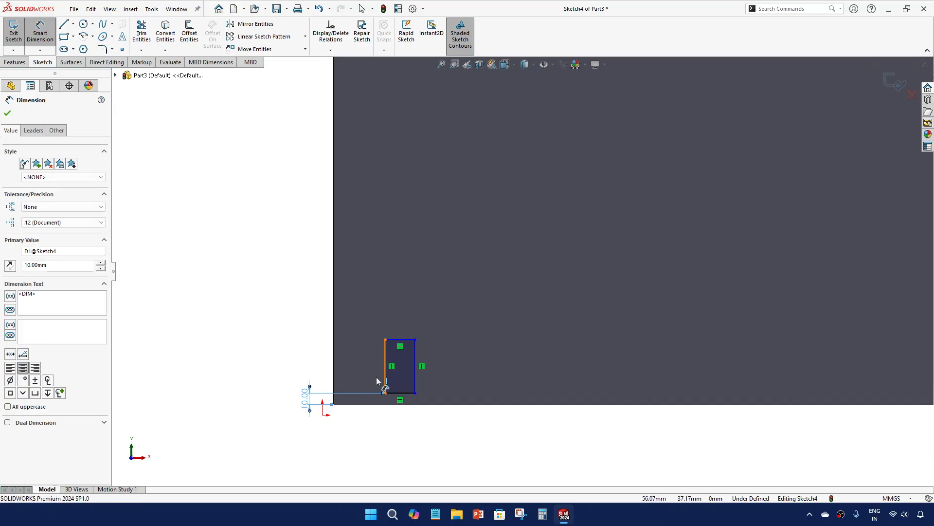
# - Dimension the rectangle's left edge 10 mm from the block face's left edge
pyautogui.click(384, 378)
pyautogui.click(333, 380)
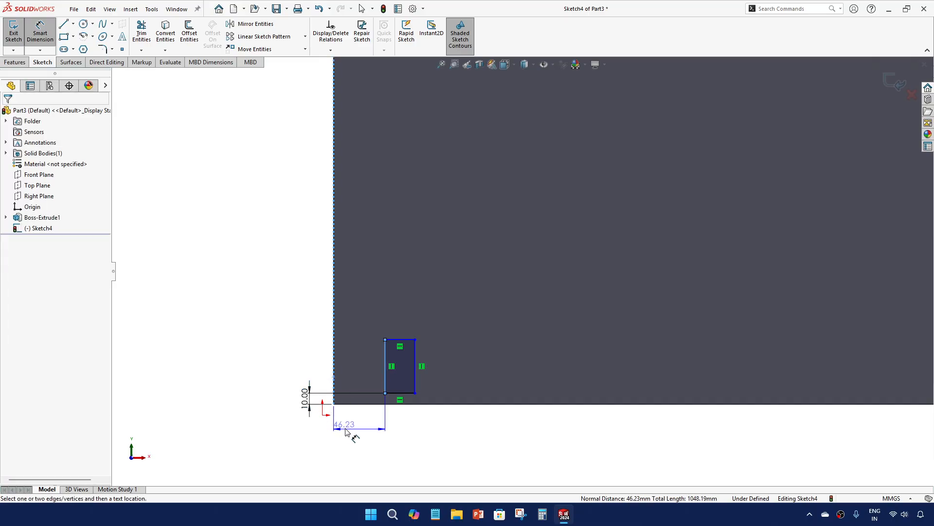
pyautogui.click(366, 424)
pyautogui.write('10')
pyautogui.press('Return')
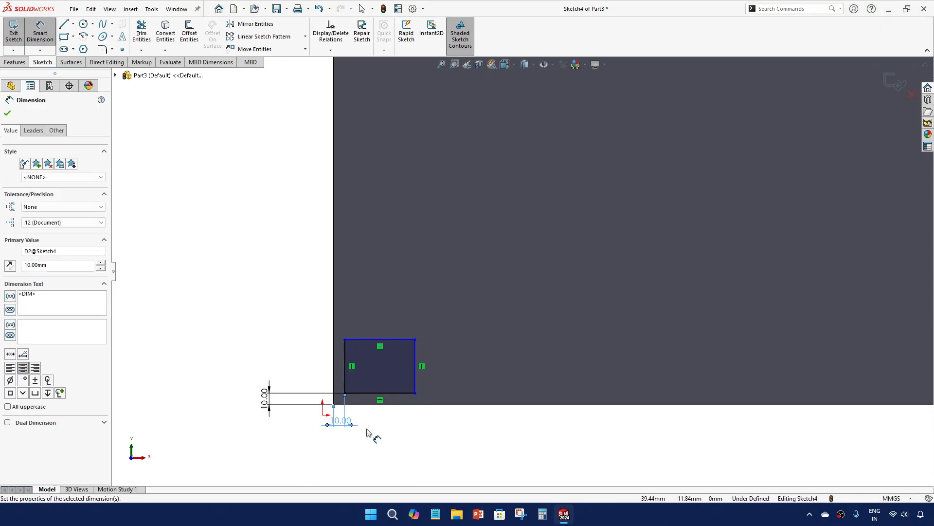
# - Set the rectangle's width and height to 10 mm each
pyautogui.click(393, 340)
pyautogui.click(384, 309)
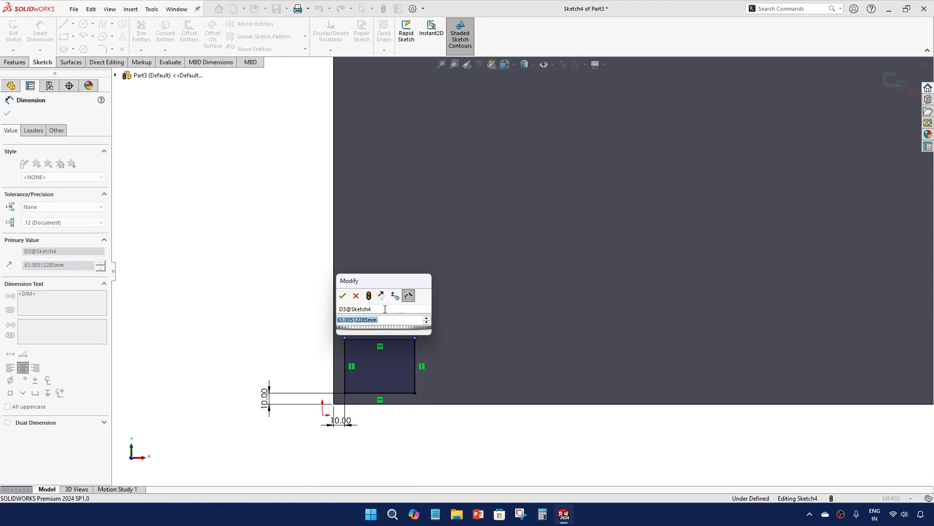
pyautogui.write('10')
pyautogui.press('Return')
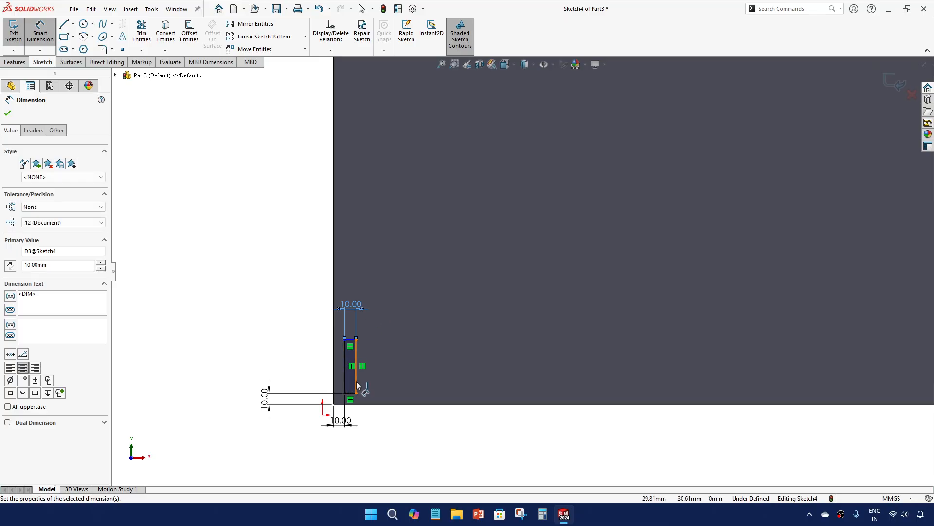
pyautogui.click(357, 372)
pyautogui.click(382, 380)
pyautogui.write('10')
pyautogui.press('Return')
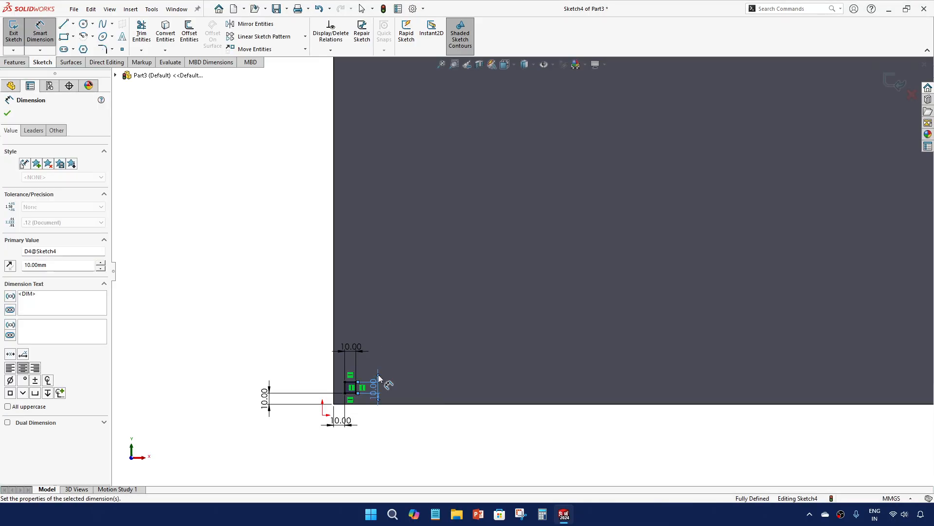
# - Exit the sketch and extrude the small square as a 10 mm blind boss merged with the block
pyautogui.click(888, 81)
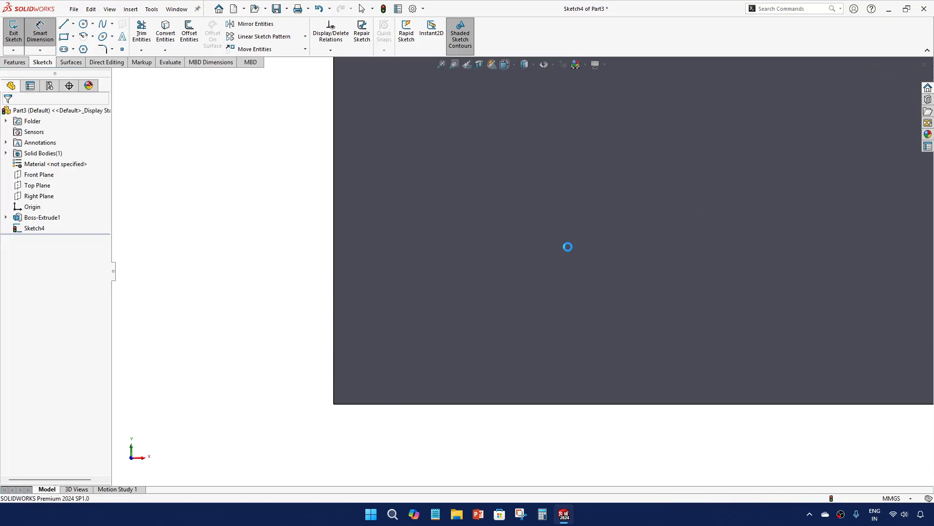
pyautogui.scroll(-5, 386, 442)
pyautogui.moveTo(386, 443); pyautogui.dragTo(392, 294, button='middle')
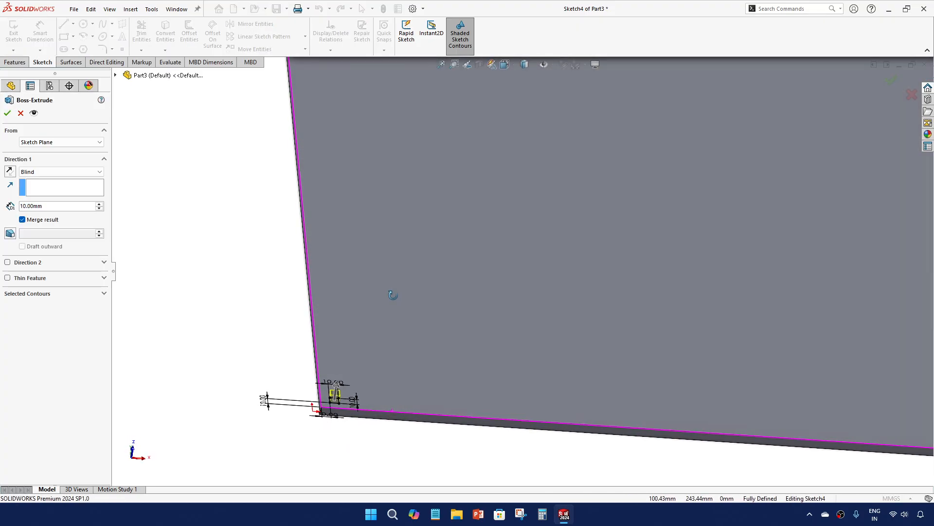
pyautogui.scroll(-4, 346, 400)
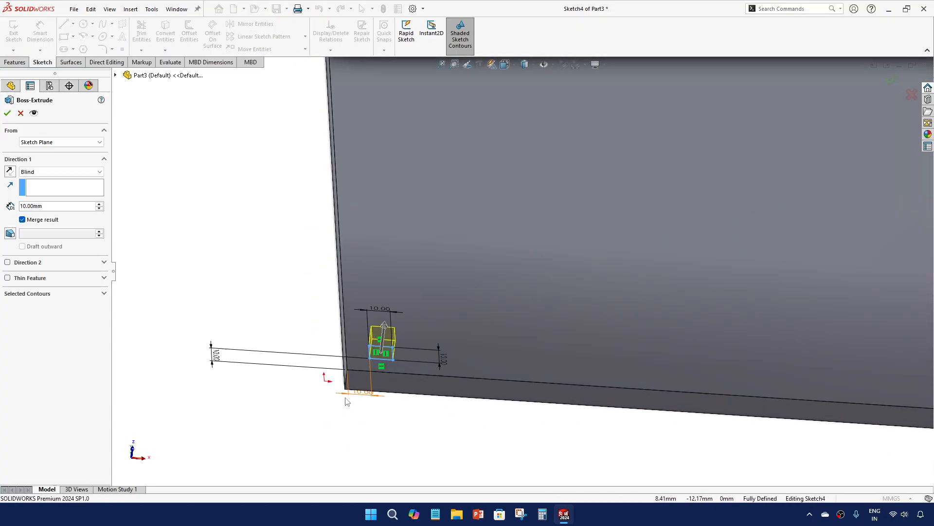
pyautogui.click(7, 113)
pyautogui.scroll(2, 492, 281)
pyautogui.scroll(-4, 470, 330)
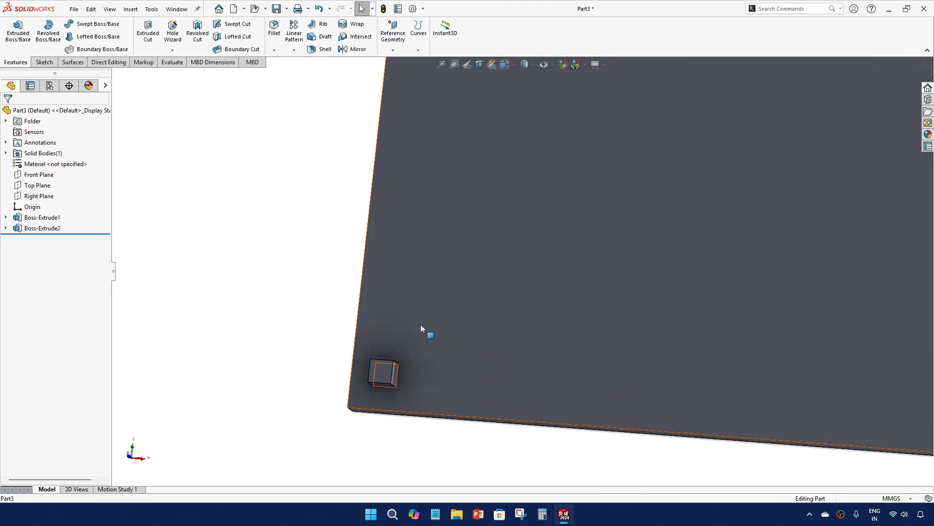
# - Orient the model to the front view and start a Variable Pattern with the small square boss as the feature to pattern
pyautogui.press('space')
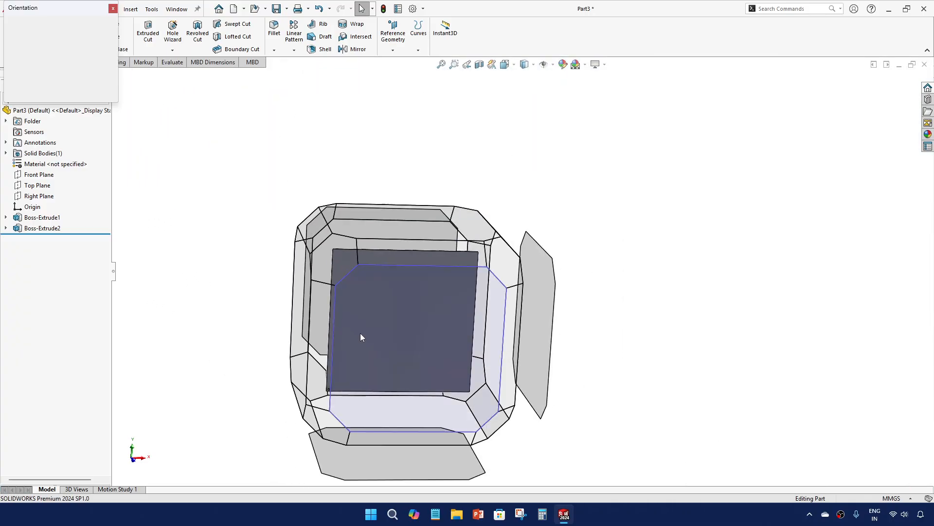
pyautogui.click(361, 336)
pyautogui.scroll(-3, 380, 419)
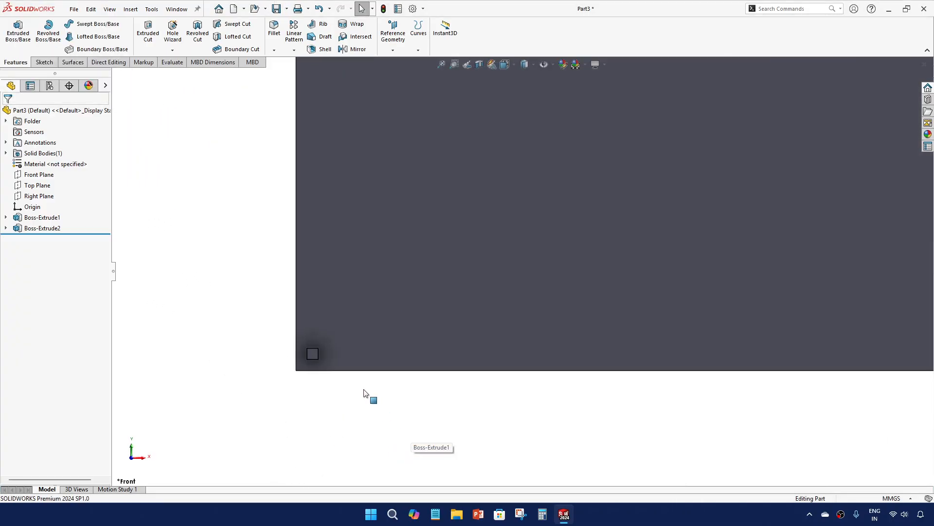
pyautogui.scroll(-4, 337, 352)
pyautogui.scroll(-4, 355, 321)
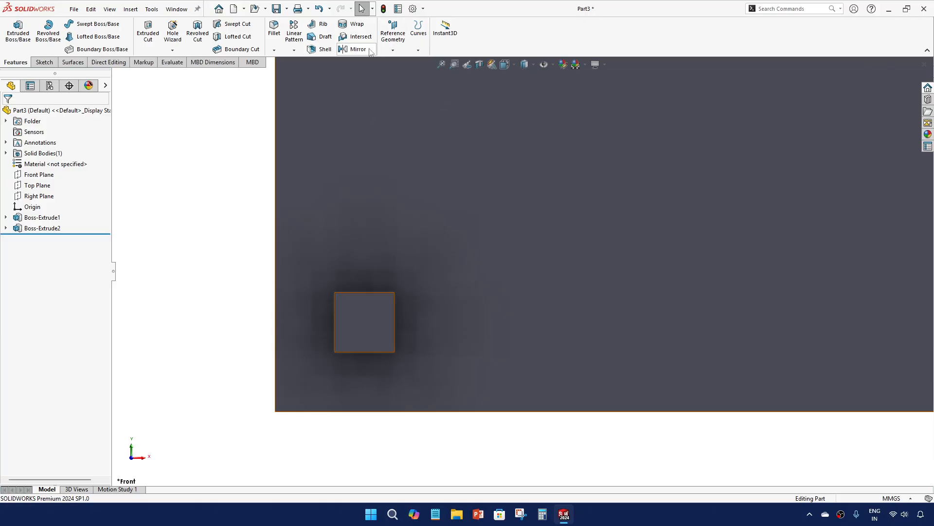
pyautogui.click(294, 50)
pyautogui.click(318, 145)
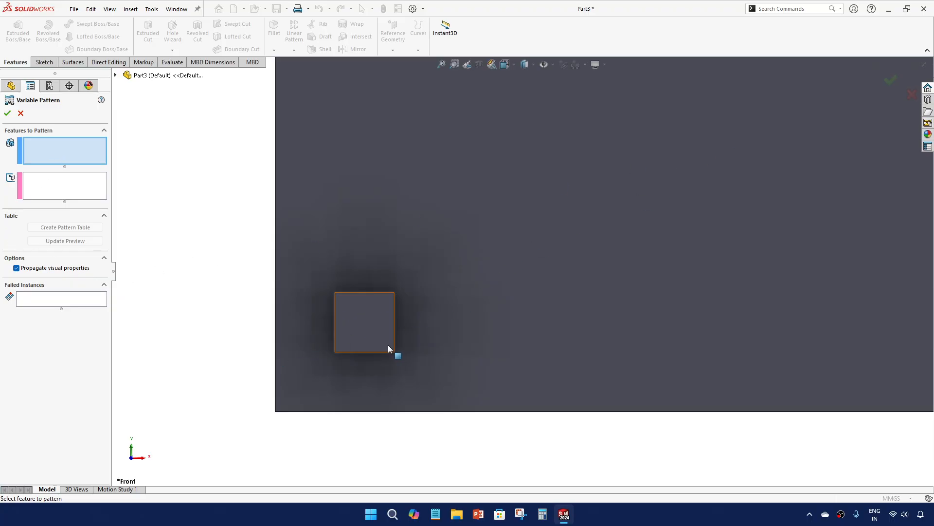
pyautogui.click(363, 325)
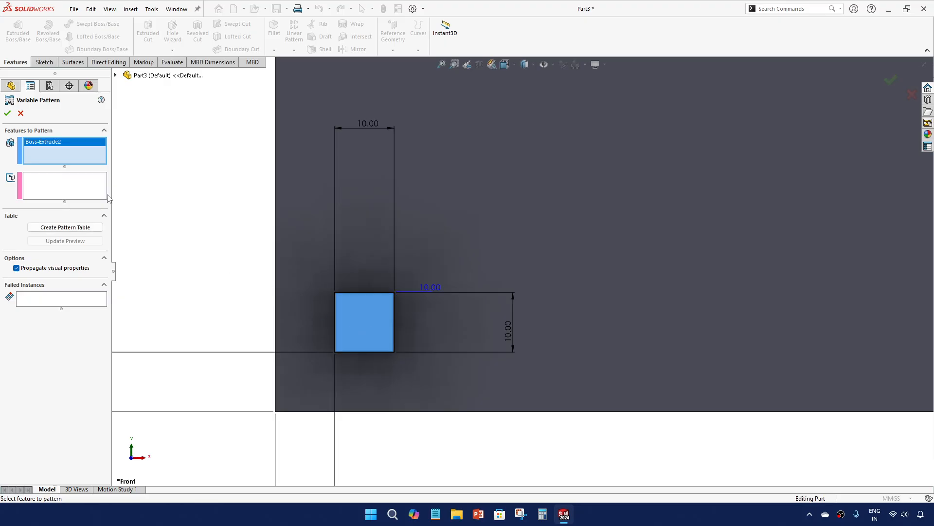
pyautogui.scroll(3, 280, 271)
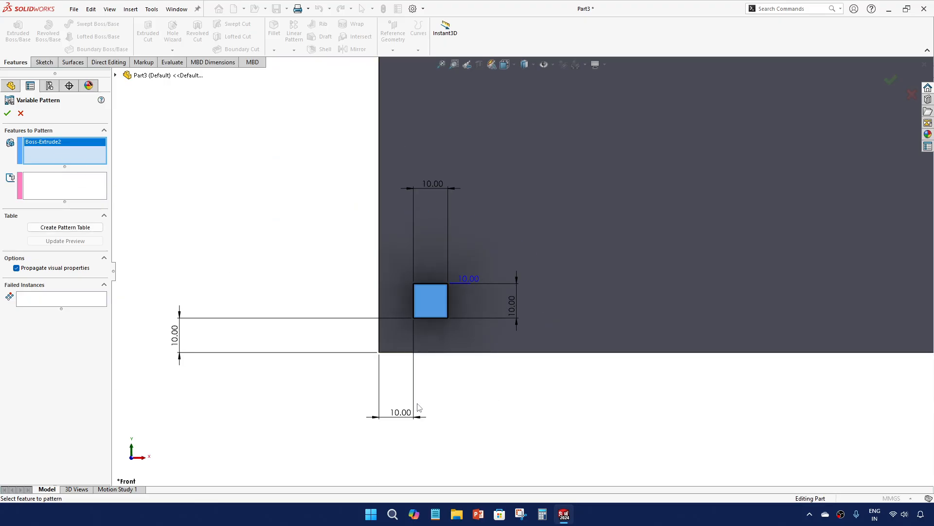
# - Create the pattern table and add the boss sketch's vertical offset, horizontal offset, height and width dimensions to it
pyautogui.click(70, 227)
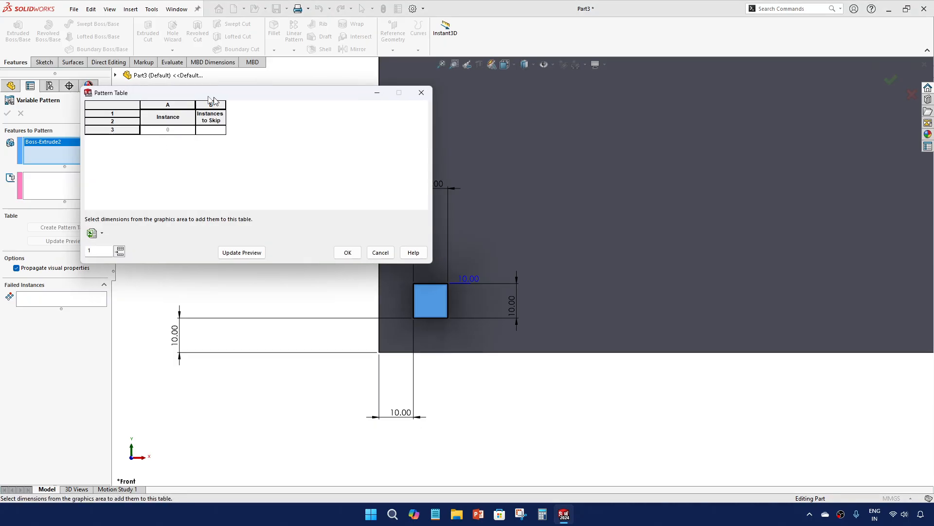
pyautogui.moveTo(215, 94); pyautogui.dragTo(158, 77)
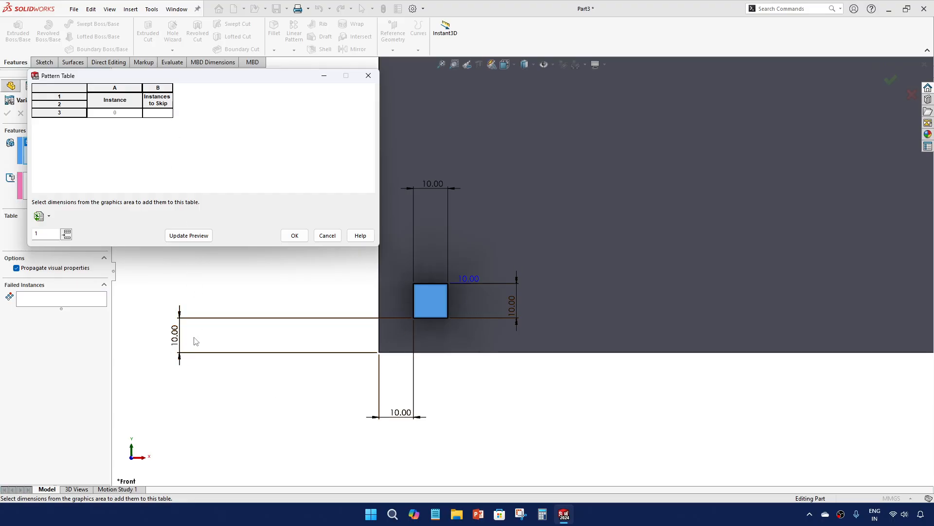
pyautogui.click(175, 335)
pyautogui.click(400, 412)
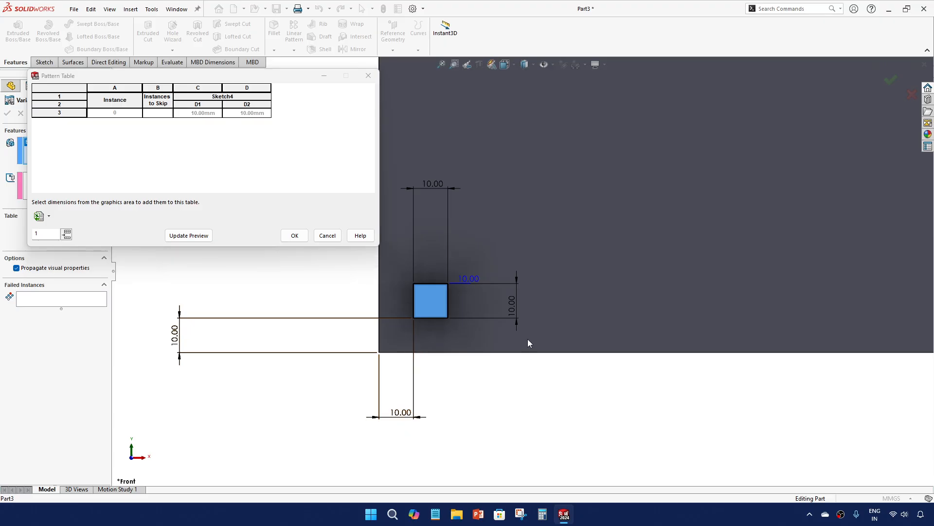
pyautogui.click(517, 314)
pyautogui.click(436, 185)
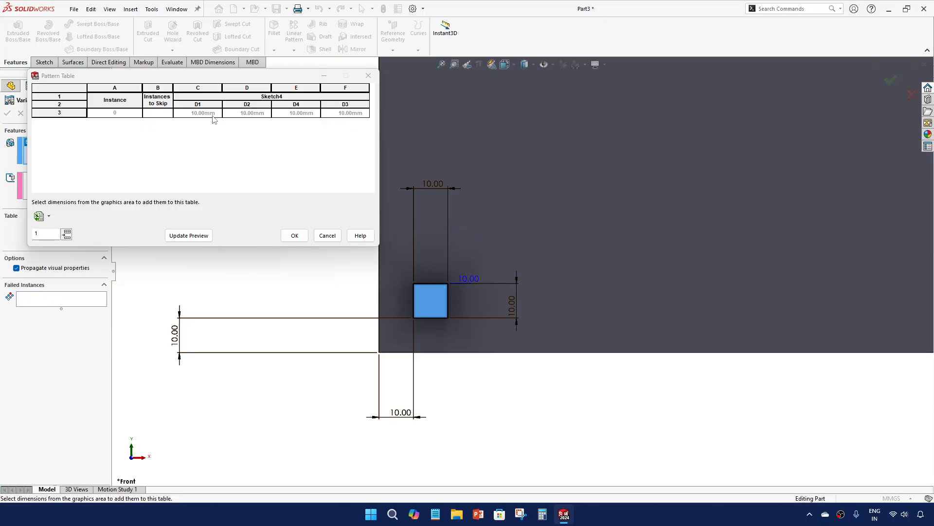
# - Add one instance to the pattern table and set its D1 and D2 offsets to 30 mm each
pyautogui.click(66, 235)
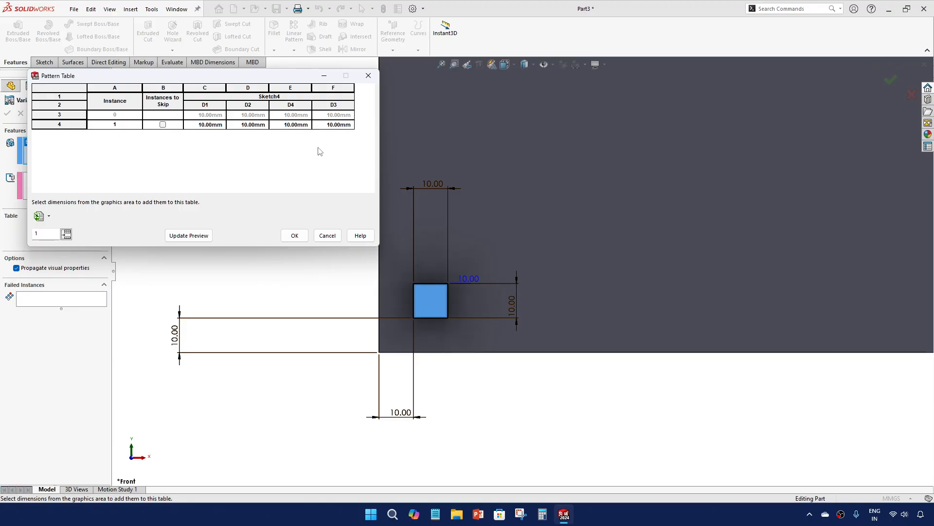
pyautogui.click(199, 323)
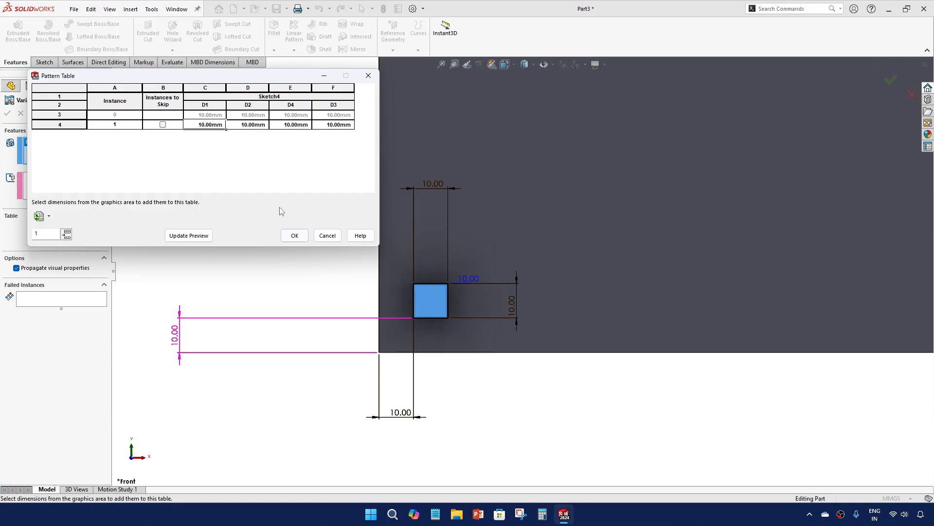
pyautogui.doubleClick(217, 126)
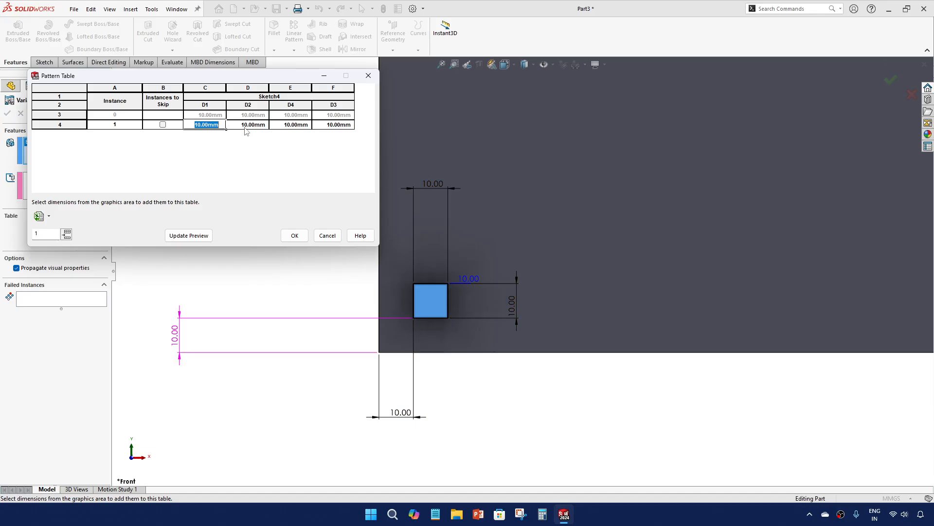
pyautogui.write('30')
pyautogui.press('Return')
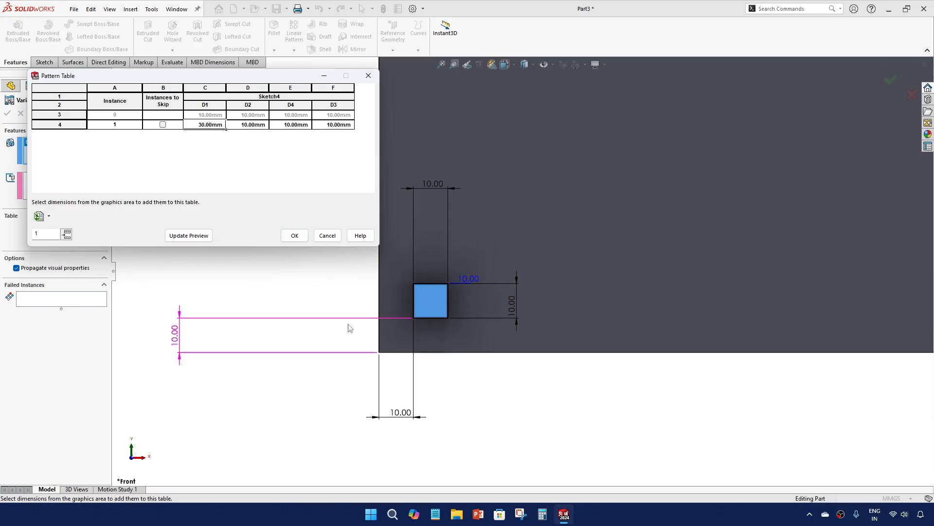
pyautogui.click(254, 125)
pyautogui.click(253, 125)
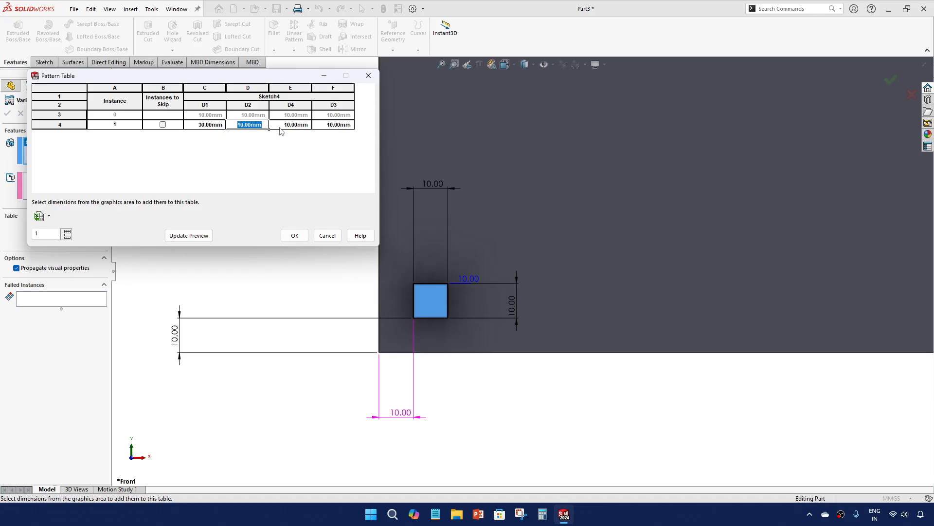
pyautogui.write('30')
pyautogui.press('Return')
# - Set instance 1's D4 height to 20 mm and update the pattern preview
pyautogui.click(295, 125)
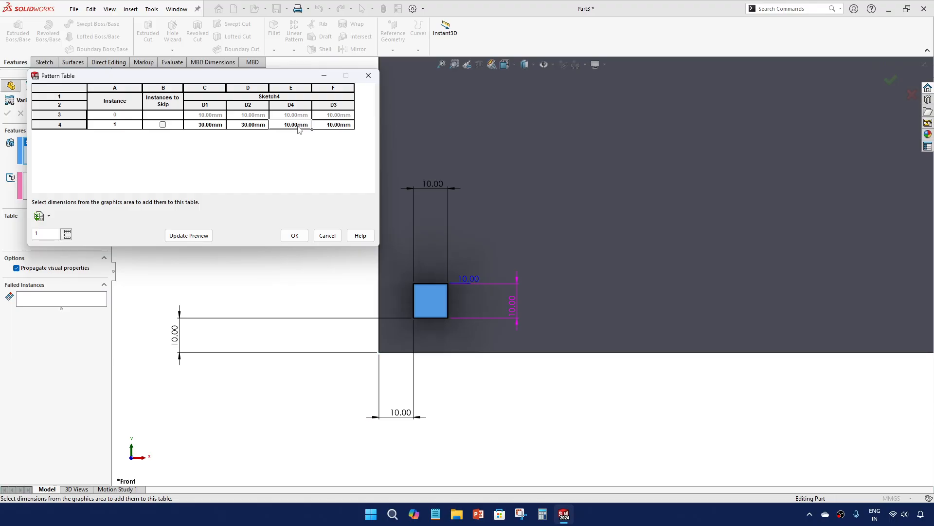
pyautogui.click(297, 125)
pyautogui.write('20')
pyautogui.press('Return')
pyautogui.click(336, 125)
pyautogui.click(336, 125)
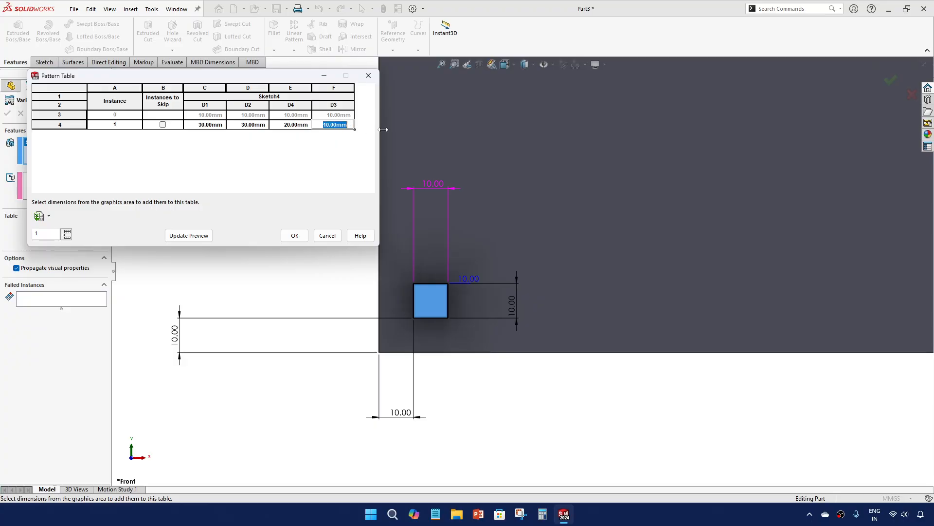
pyautogui.click(228, 176)
pyautogui.click(204, 241)
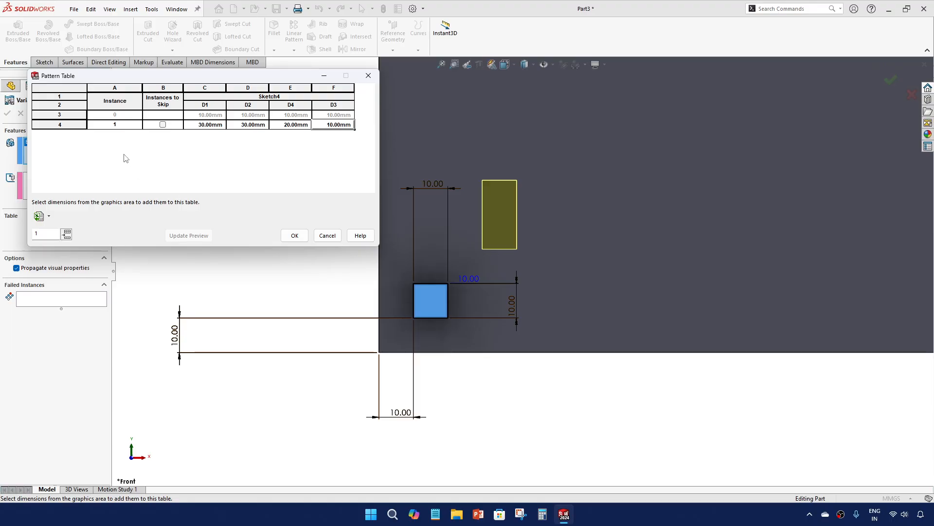
# - Add a second instance to the pattern table and set its D1 and D2 offsets to 40 mm each
pyautogui.click(67, 234)
pyautogui.click(215, 136)
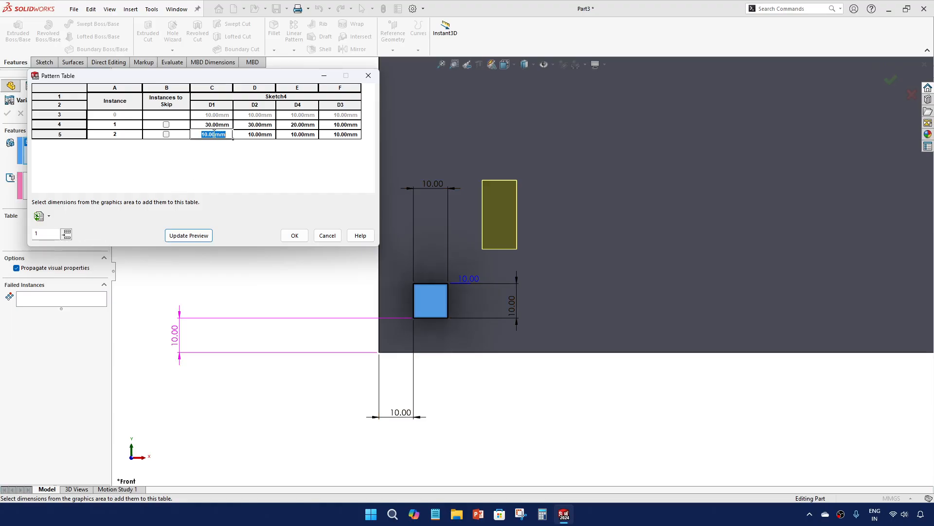
pyautogui.write('40')
pyautogui.click(262, 133)
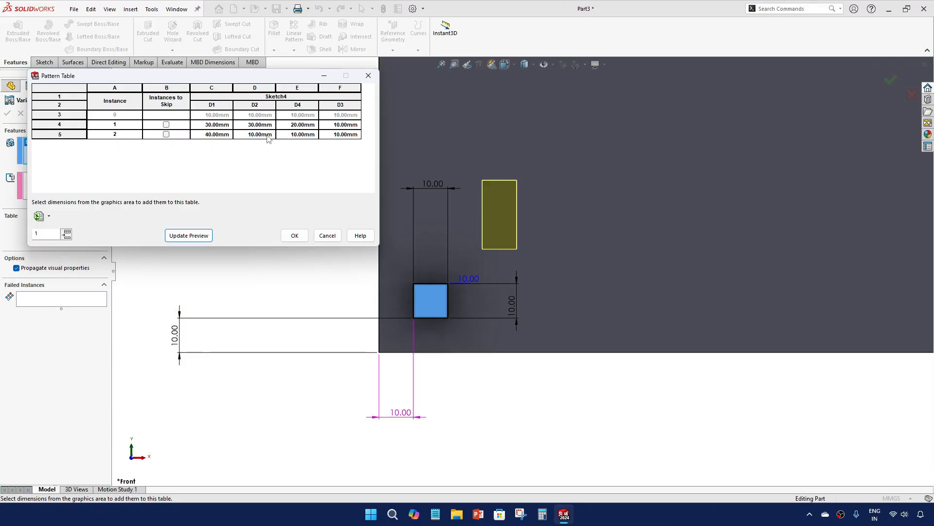
pyautogui.write('40')
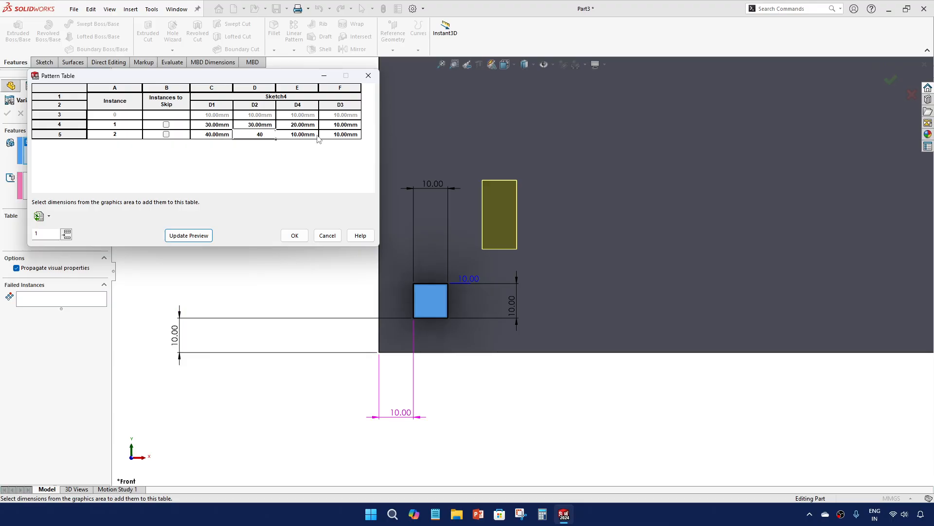
# - Set instance 2's D4 height and D3 width to 40 mm each and update the pattern preview
pyautogui.click(316, 137)
pyautogui.write('40')
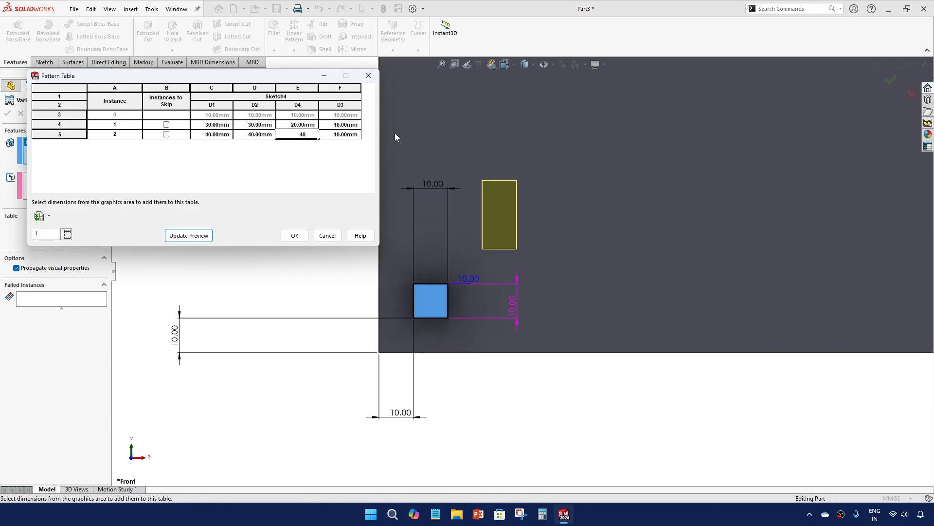
pyautogui.click(357, 135)
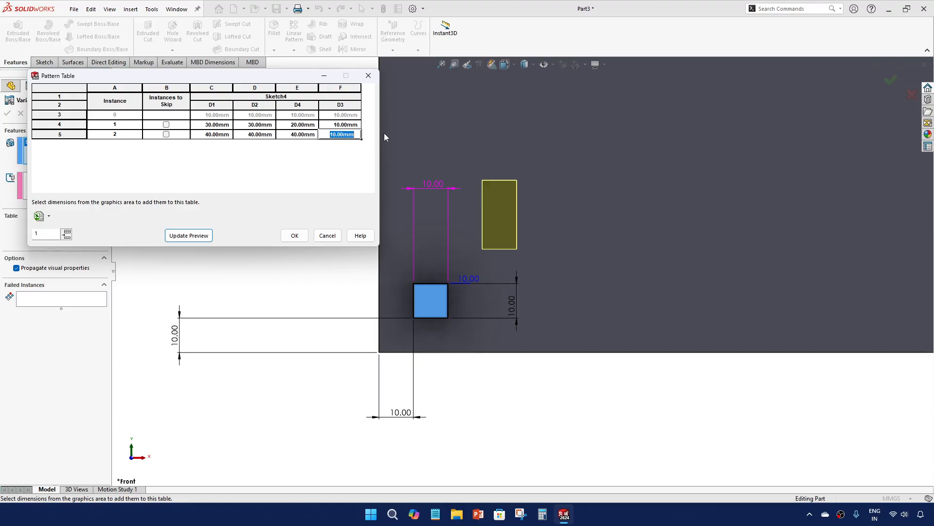
pyautogui.write('40')
pyautogui.press('Return')
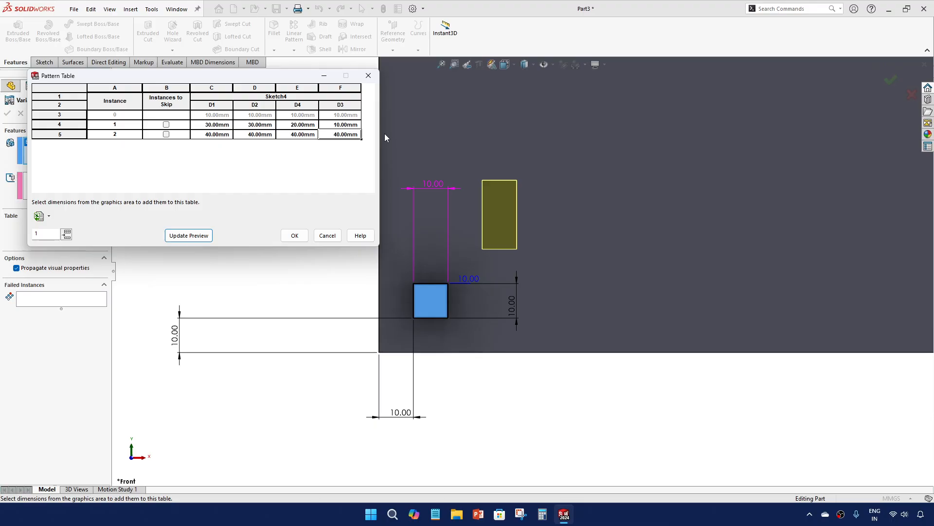
pyautogui.click(188, 236)
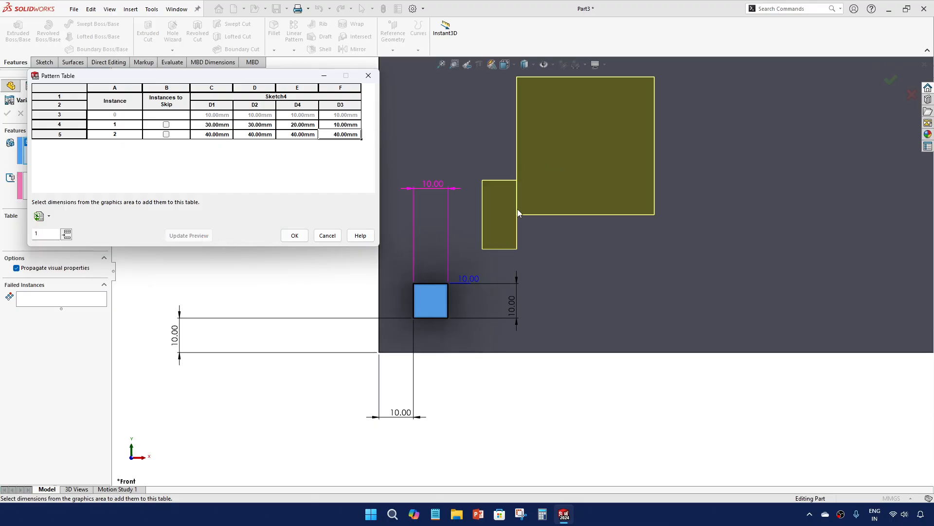
pyautogui.scroll(1, 519, 209)
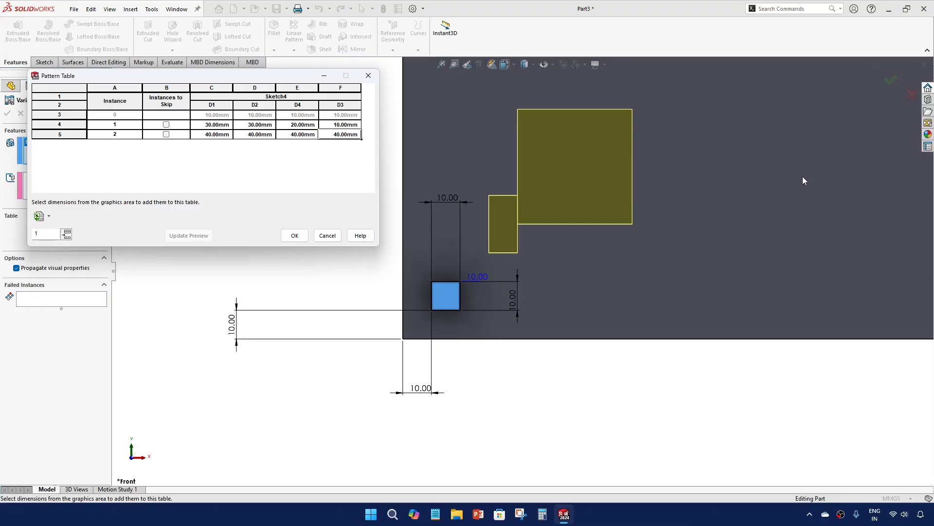
# - Set instance 2's D1 and D2 offsets to 50 mm each and update the pattern preview
pyautogui.doubleClick(215, 135)
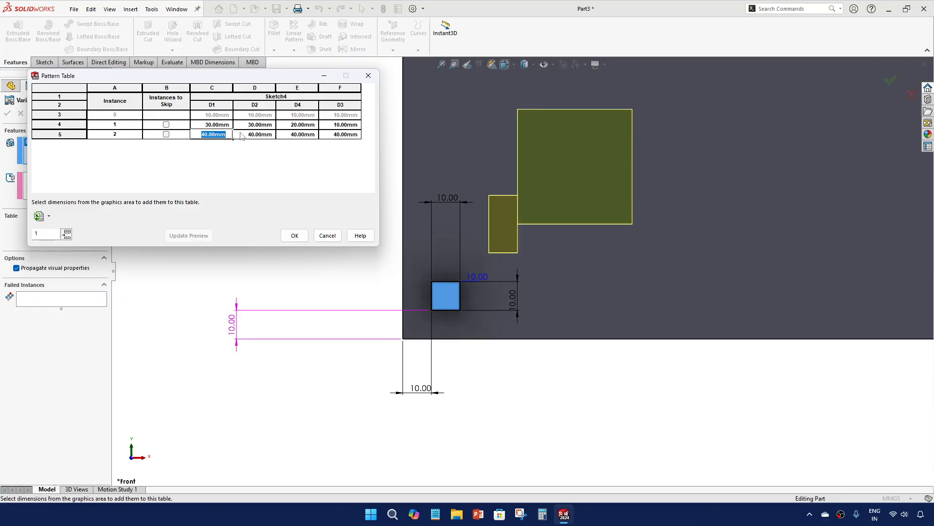
pyautogui.write('50')
pyautogui.press('Tab')
pyautogui.write('50')
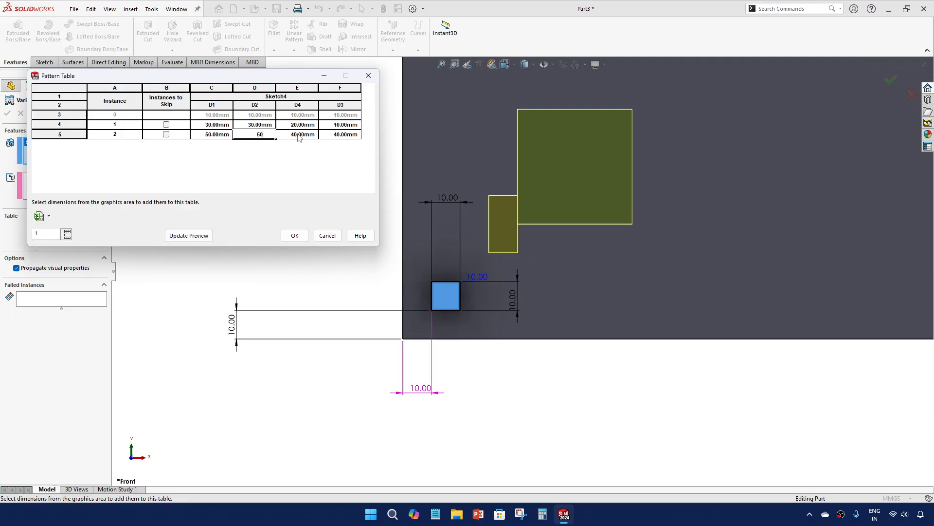
pyautogui.press('Return')
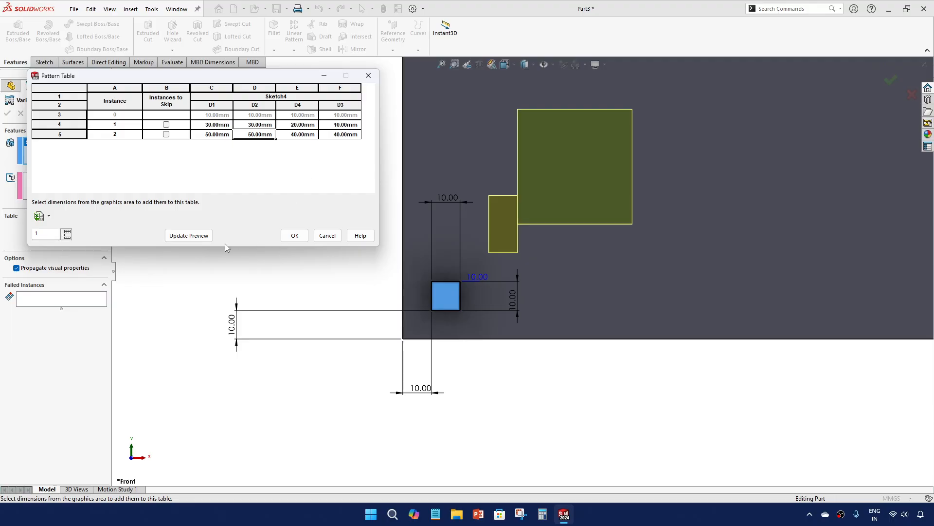
pyautogui.click(189, 236)
pyautogui.scroll(2, 521, 272)
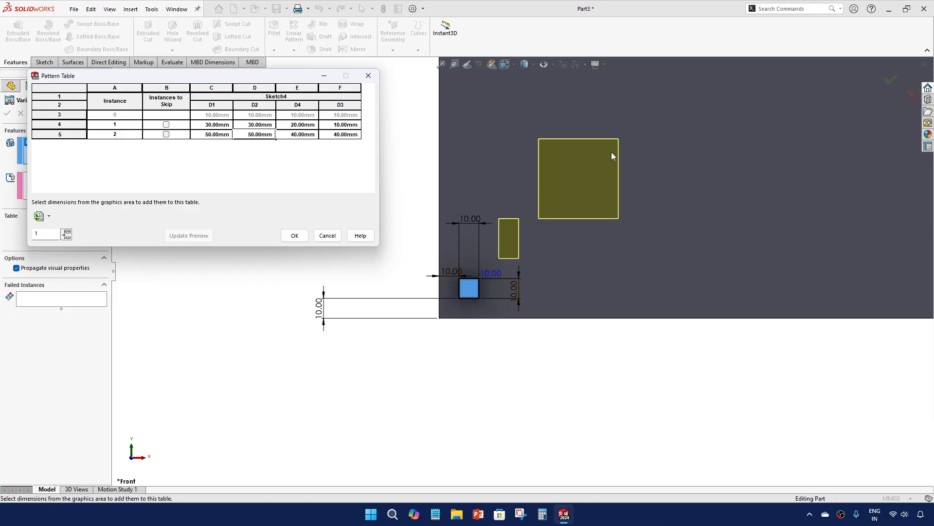
# - Accept the pattern table, complete the Variable Pattern of the square boss, and inspect the patterned bosses on the block
pyautogui.click(287, 236)
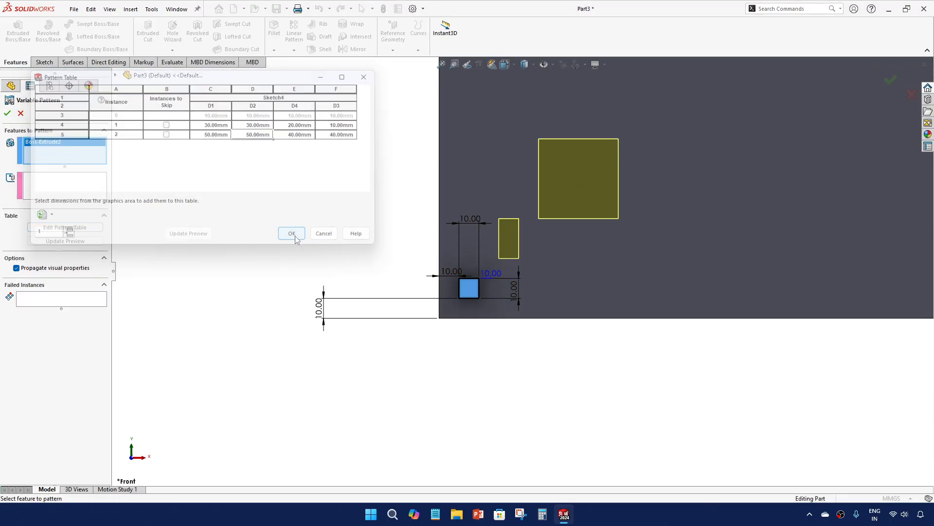
pyautogui.click(8, 113)
pyautogui.moveTo(528, 274); pyautogui.dragTo(527, 305, button='middle')
pyautogui.scroll(-3, 544, 279)
pyautogui.scroll(3, 504, 305)
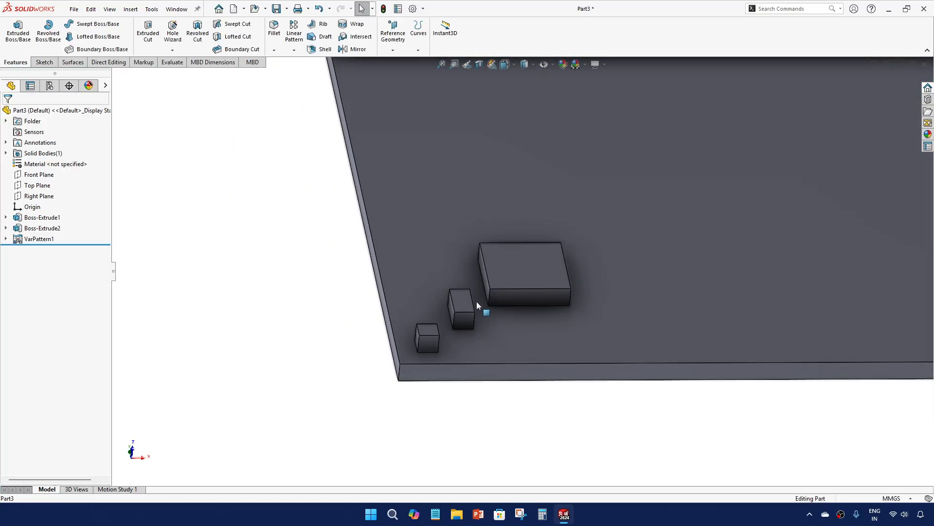
pyautogui.scroll(5, 507, 304)
pyautogui.press('f')
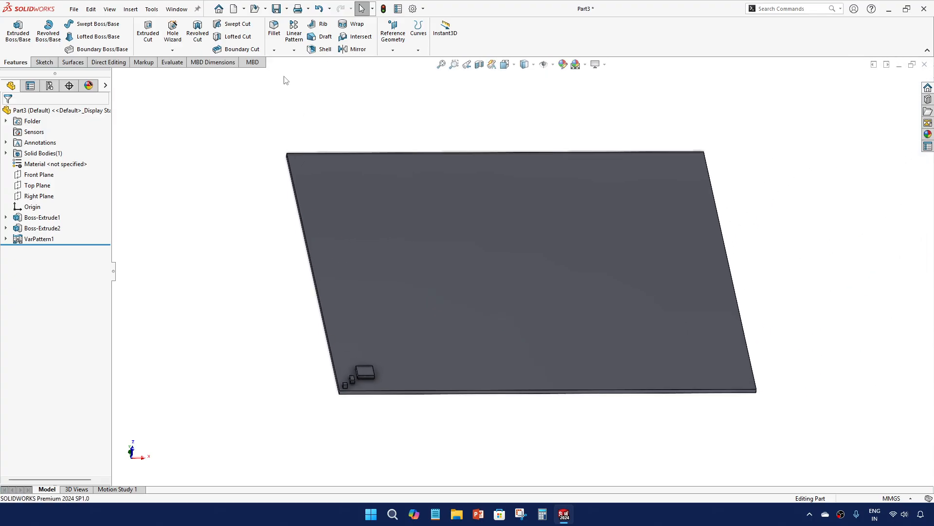
pyautogui.click(294, 51)
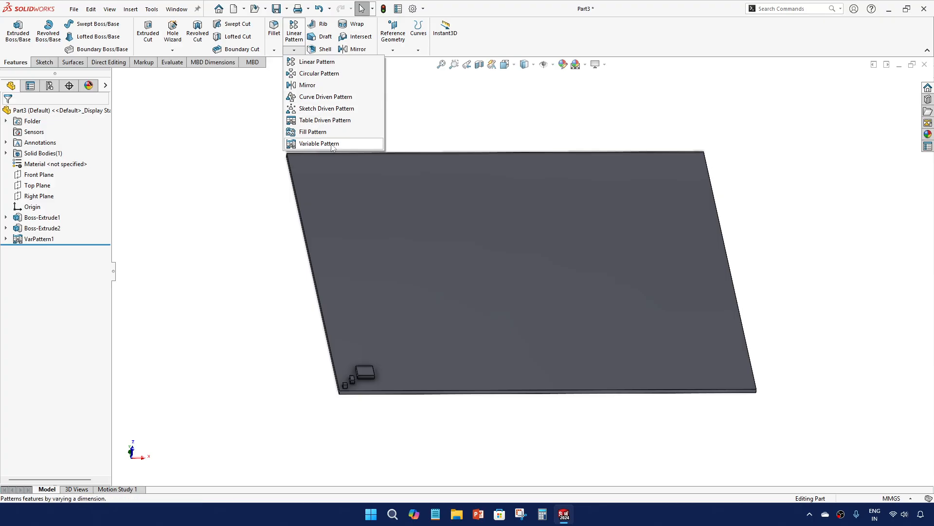
pyautogui.click(471, 135)
pyautogui.moveTo(470, 149); pyautogui.dragTo(438, 202, button='middle')
pyautogui.click(293, 50)
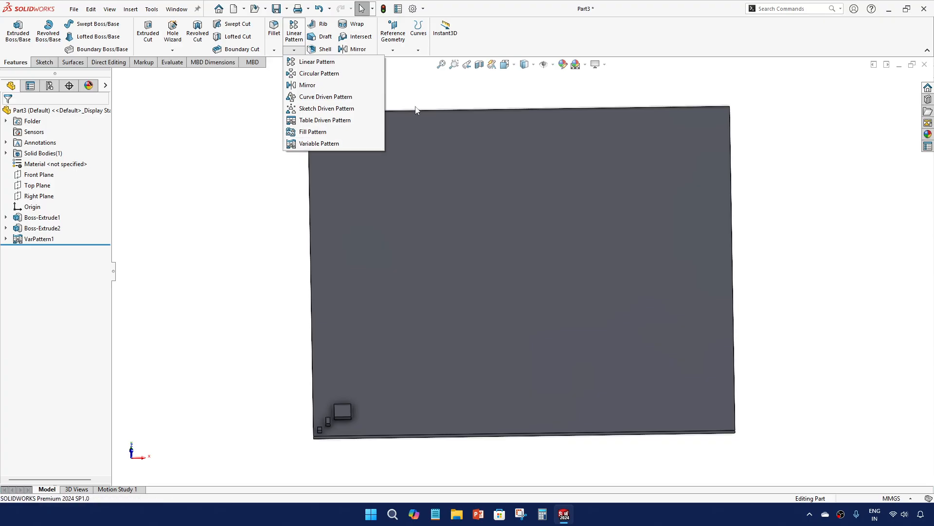
pyautogui.click(423, 94)
pyautogui.press('f')
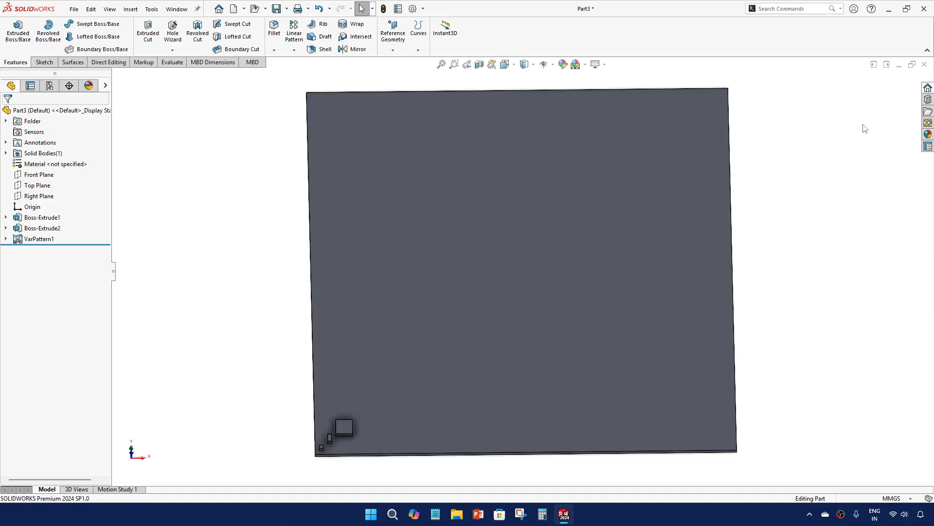
# - Minimize the modelling window to return to the desktop
pyautogui.click(889, 8)
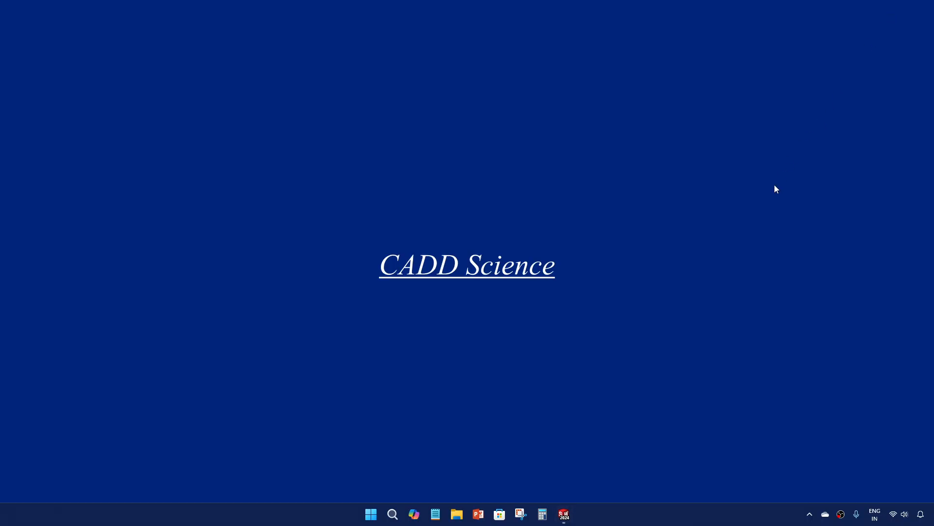